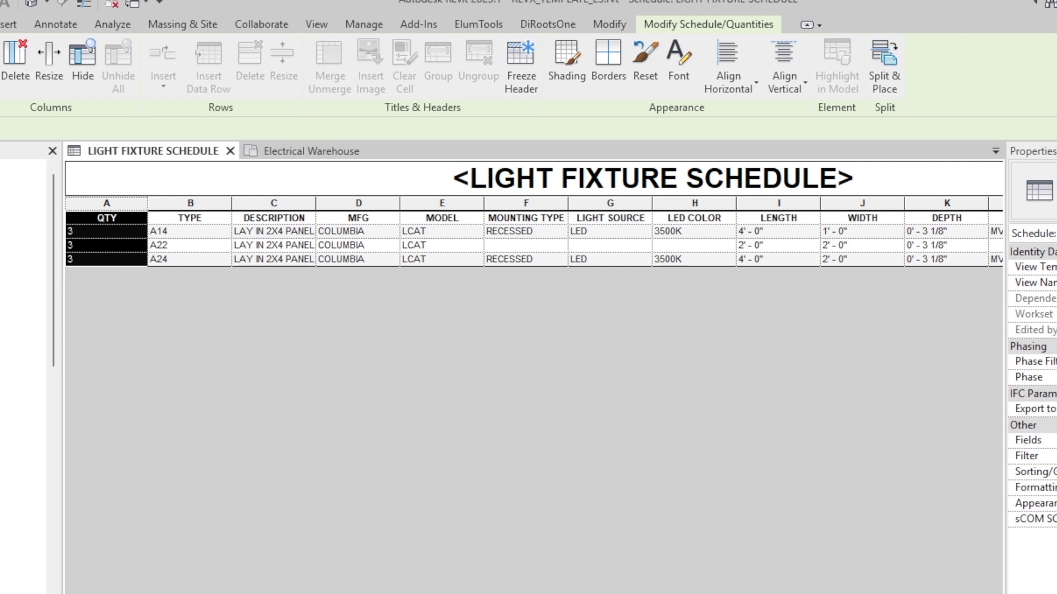
Examine the light fixture schedule's columns, from quantity, type and description through voltage, wattage and notes.
scroll(534, 232, "right", 5)
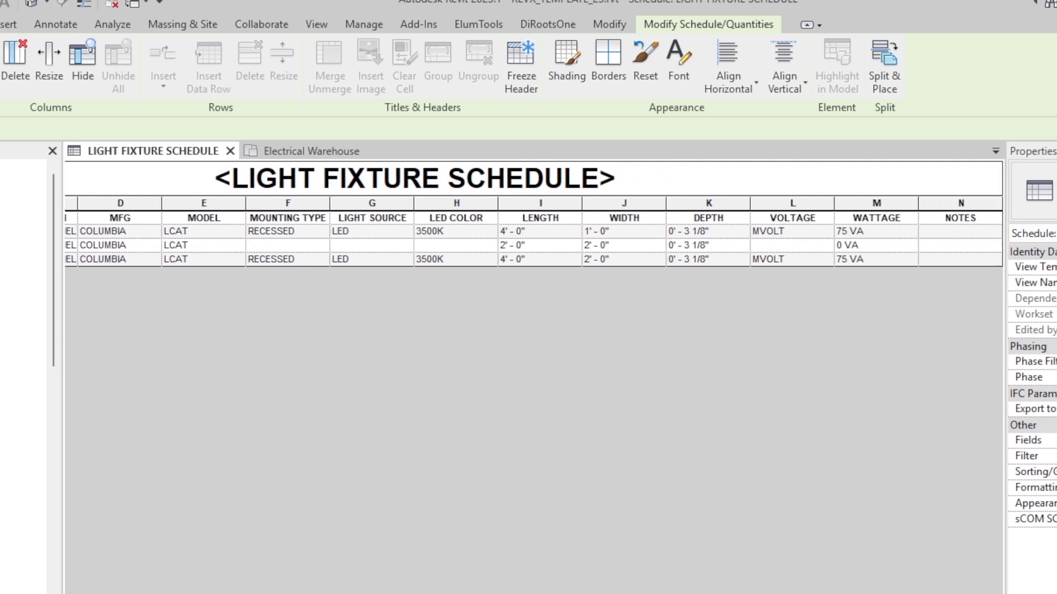
left_click(860, 235)
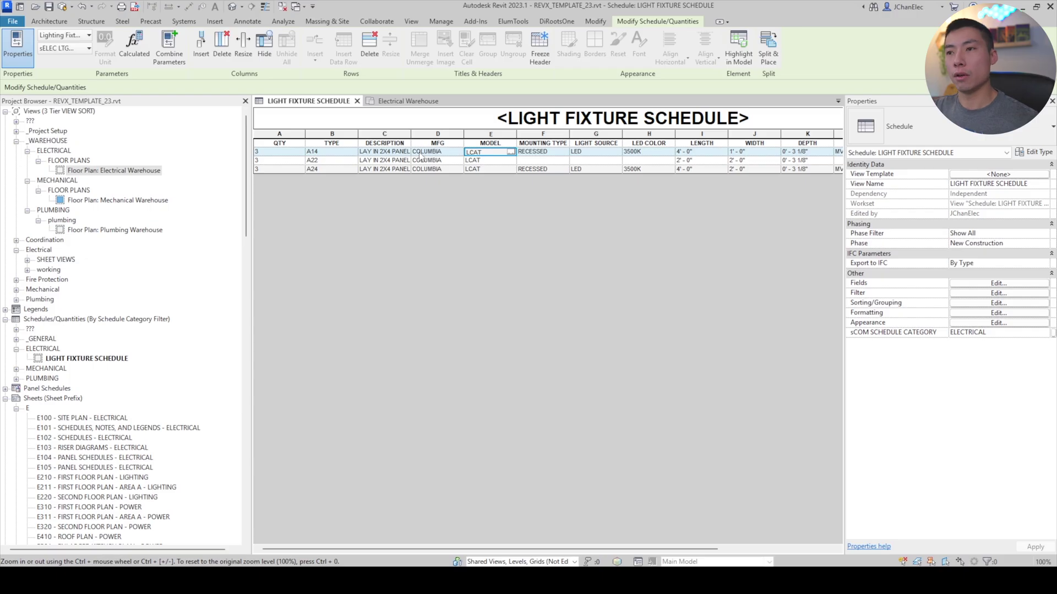
left_click(281, 141)
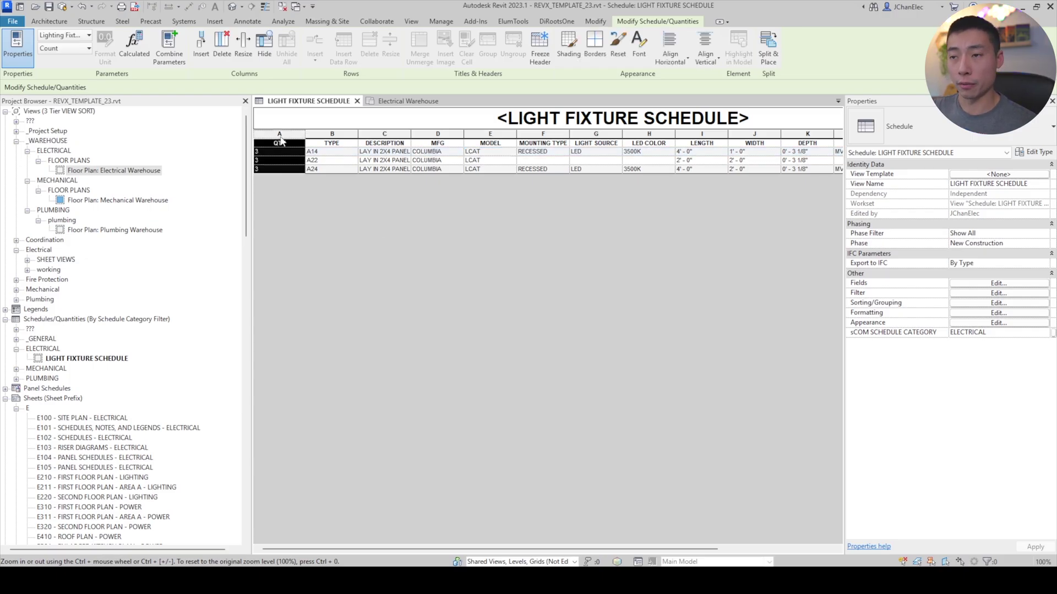
left_click(315, 139)
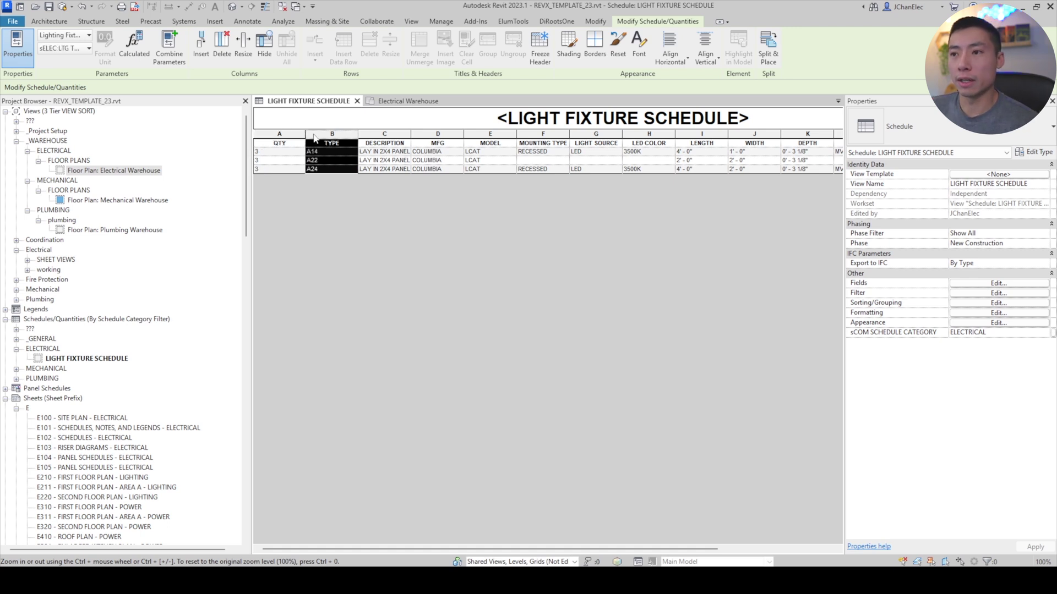
left_click(366, 153)
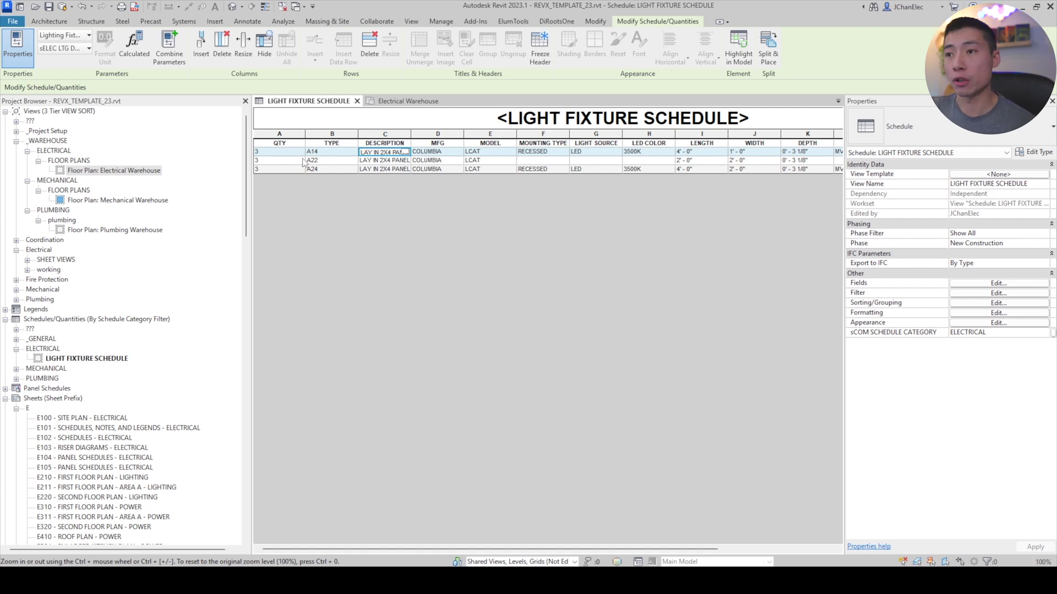
left_click(288, 135)
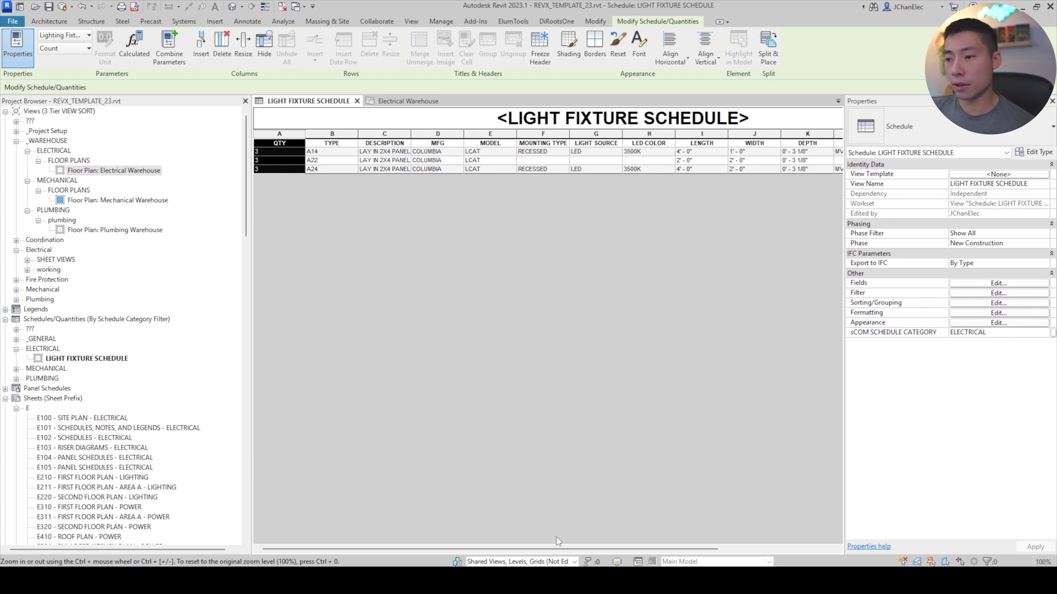
scroll(605, 537, "right", 5)
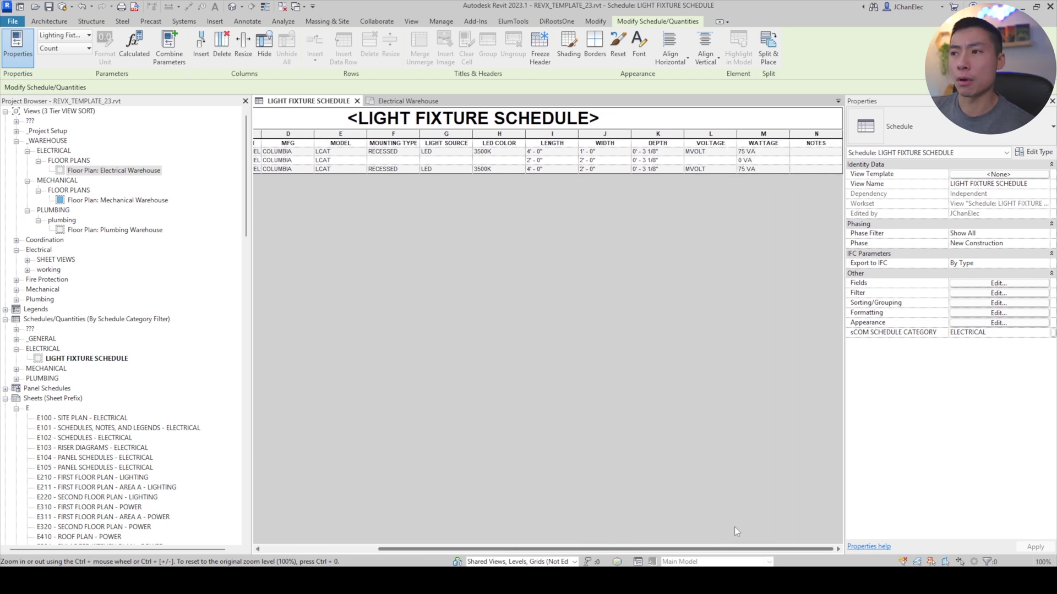
left_click(750, 152)
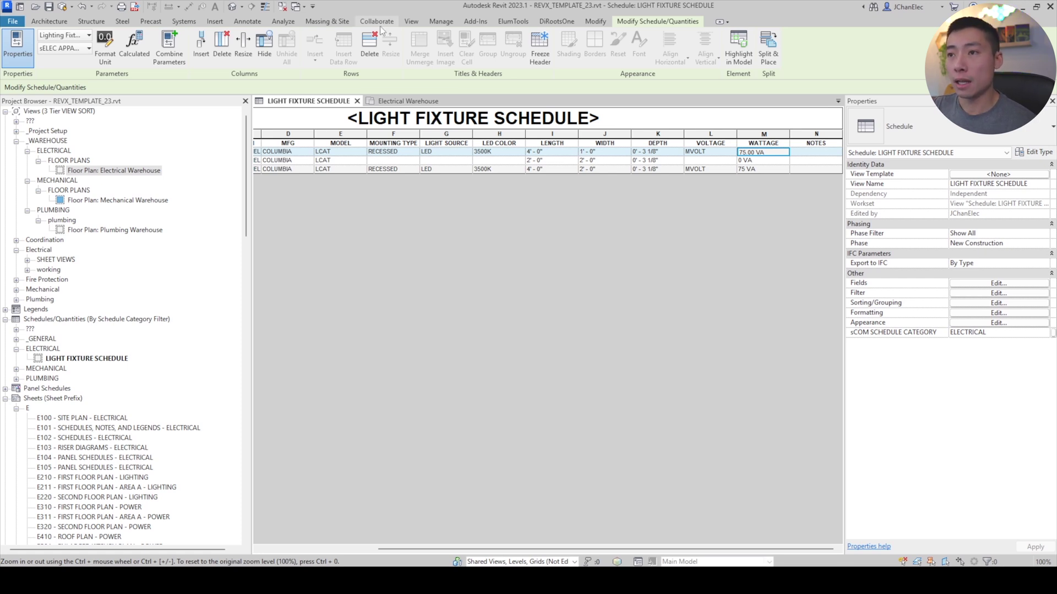
Create a new shared parameter file named Test_SP_MASTER_.txt in the Documents folder.
left_click(441, 22)
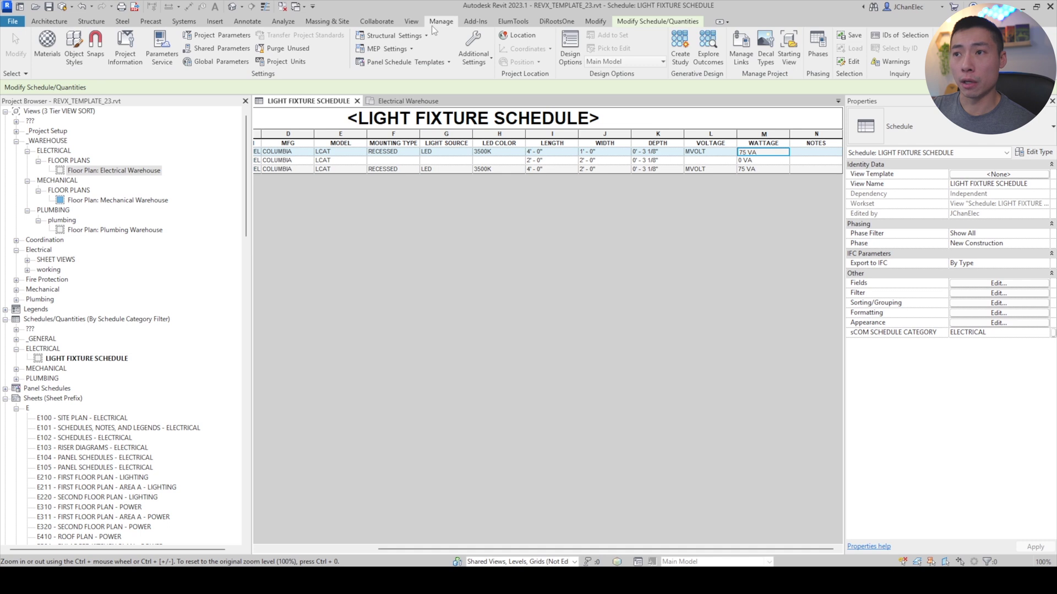
left_click(234, 50)
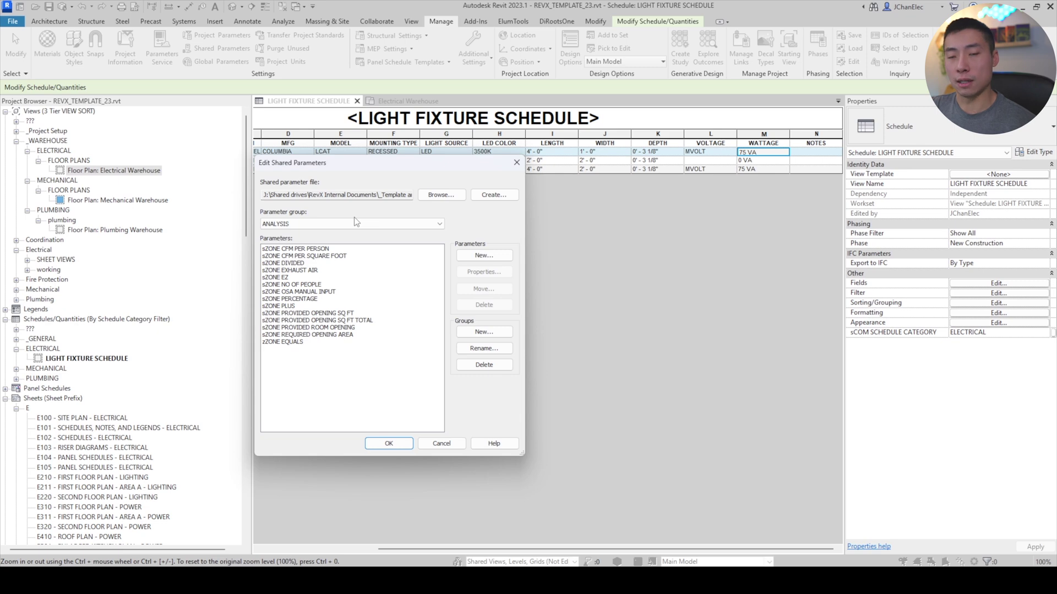
left_click(482, 195)
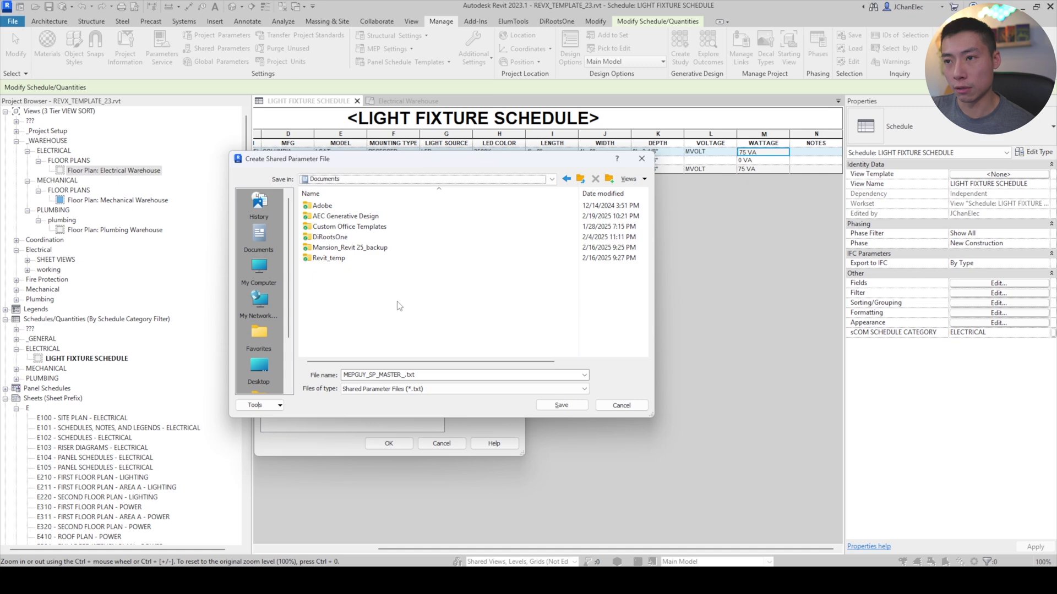
double_click(392, 375)
left_click(380, 375)
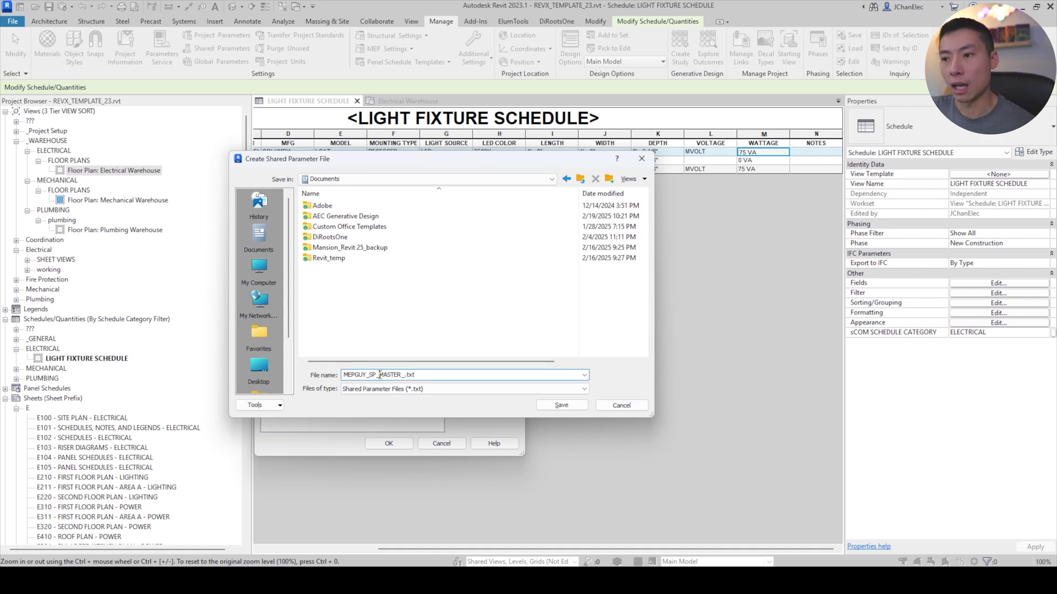
left_click_drag(370, 375, 341, 376)
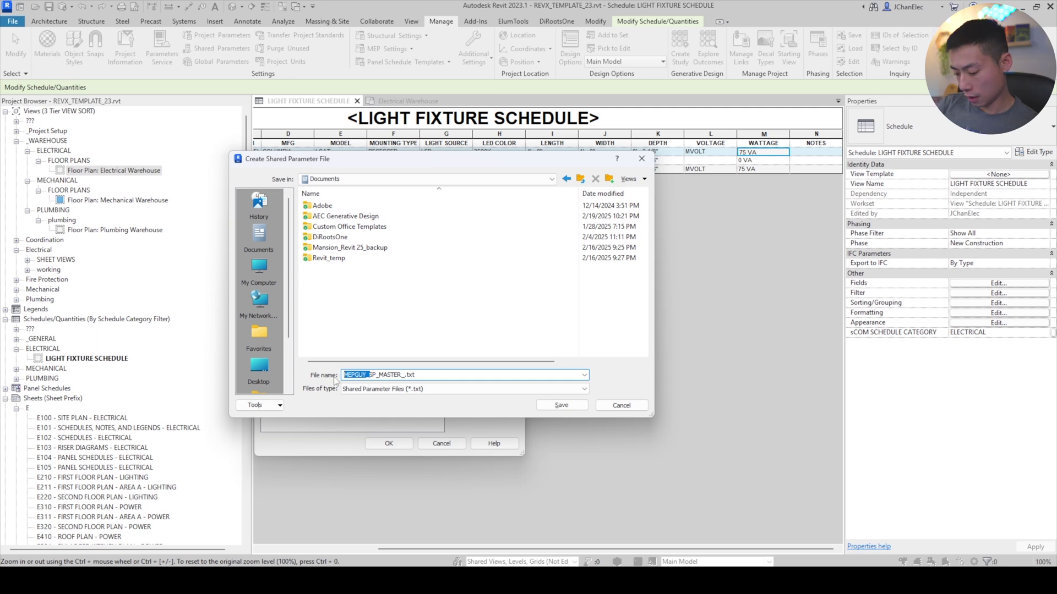
key("BackSpace")
type("Test")
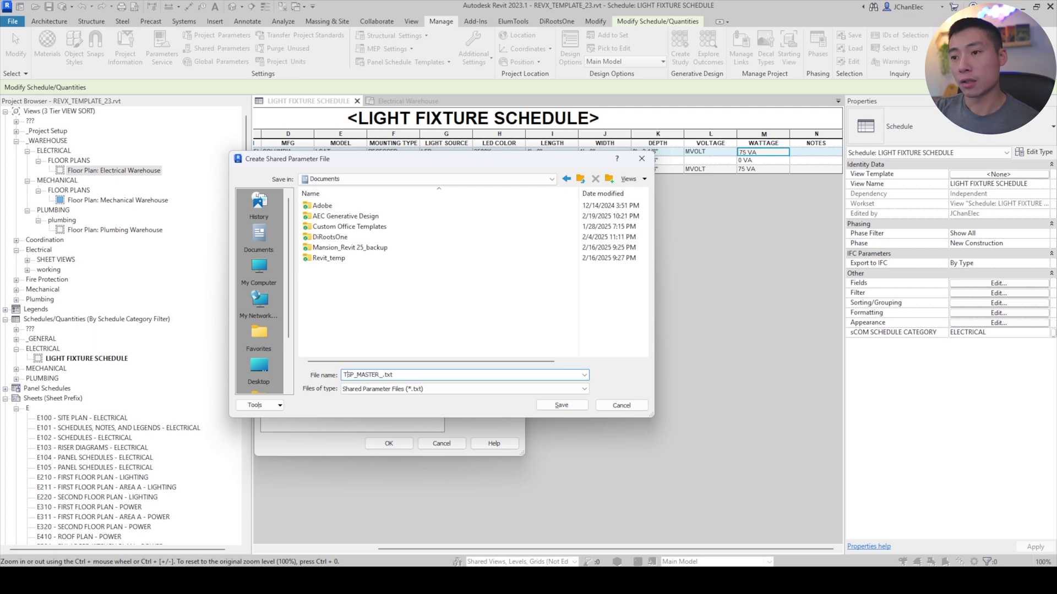
type("_")
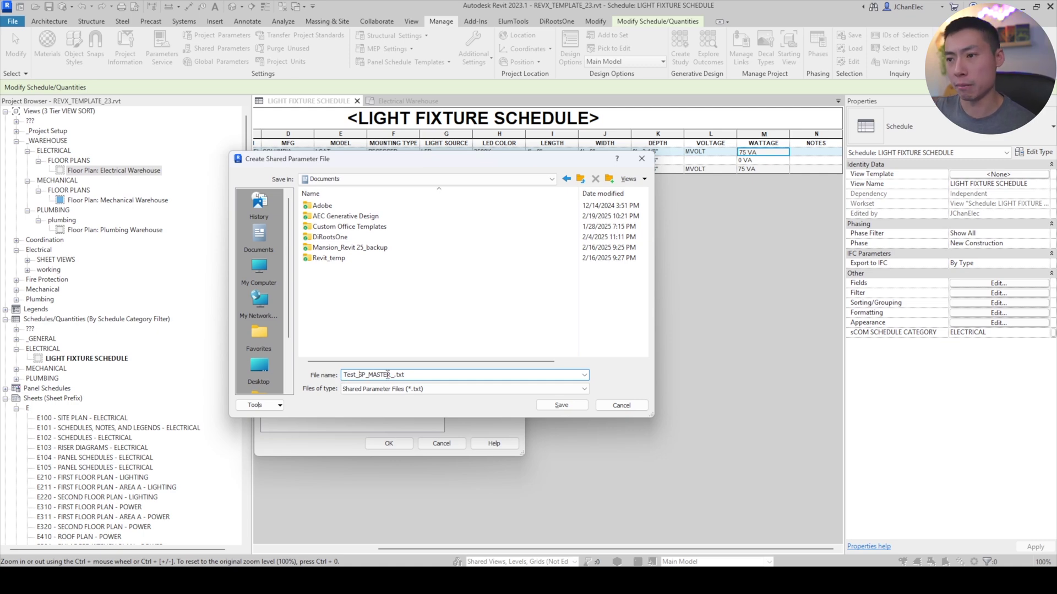
left_click(548, 407)
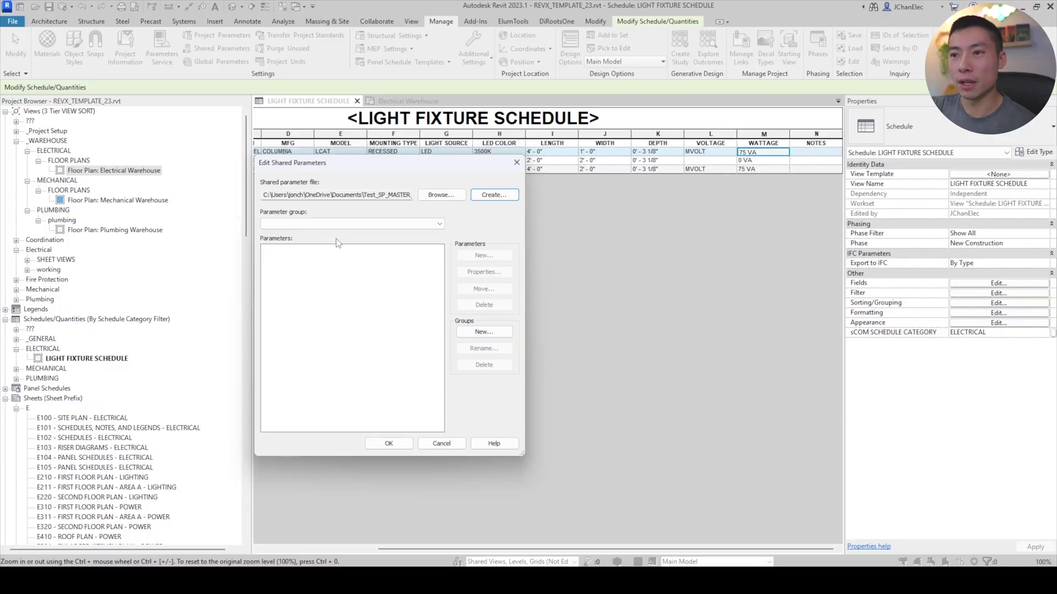
Add a parameter group named ELECTRICAL LIGHTING to the new shared parameter file.
left_click(368, 223)
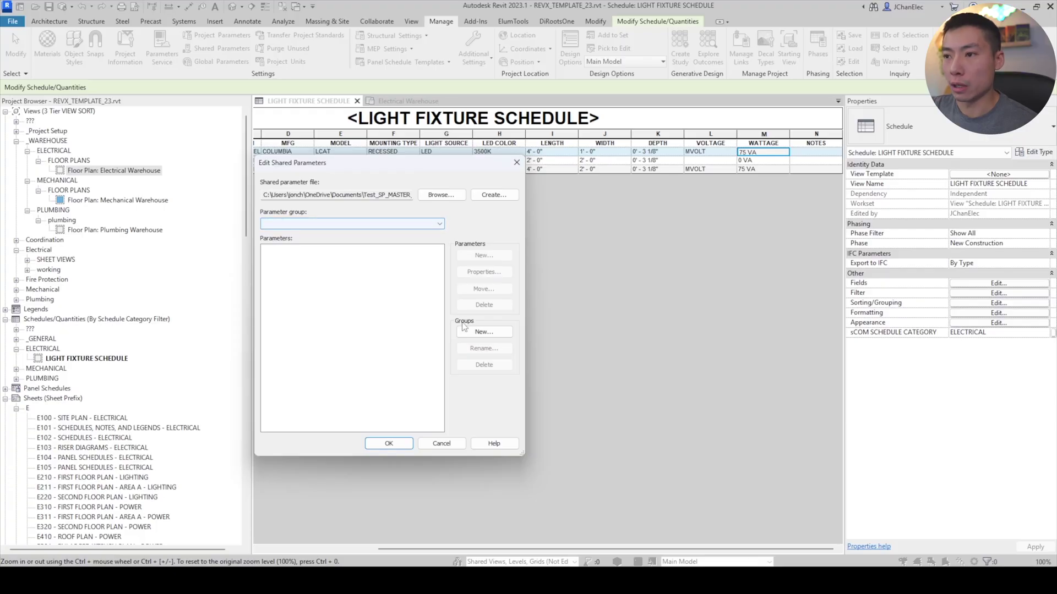
left_click(484, 335)
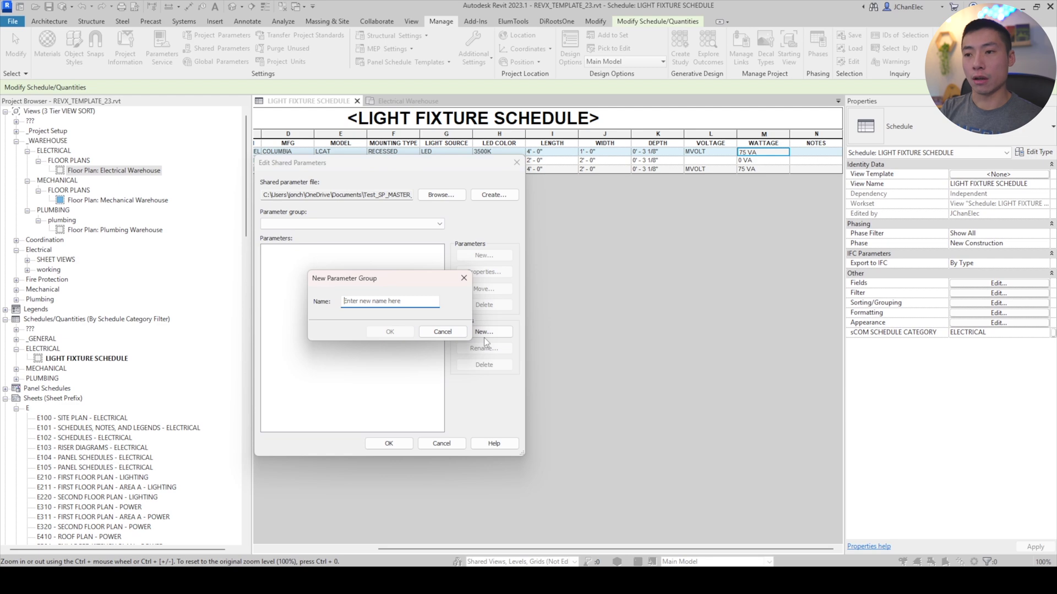
key("Caps_Lock")
type("S")
key("Caps_Lock")
type("E")
key("ctrl+a")
type("e")
key("Caps_Lock")
key("ctrl+a")
type("eLE")
key("BackSpace")
type("ELE")
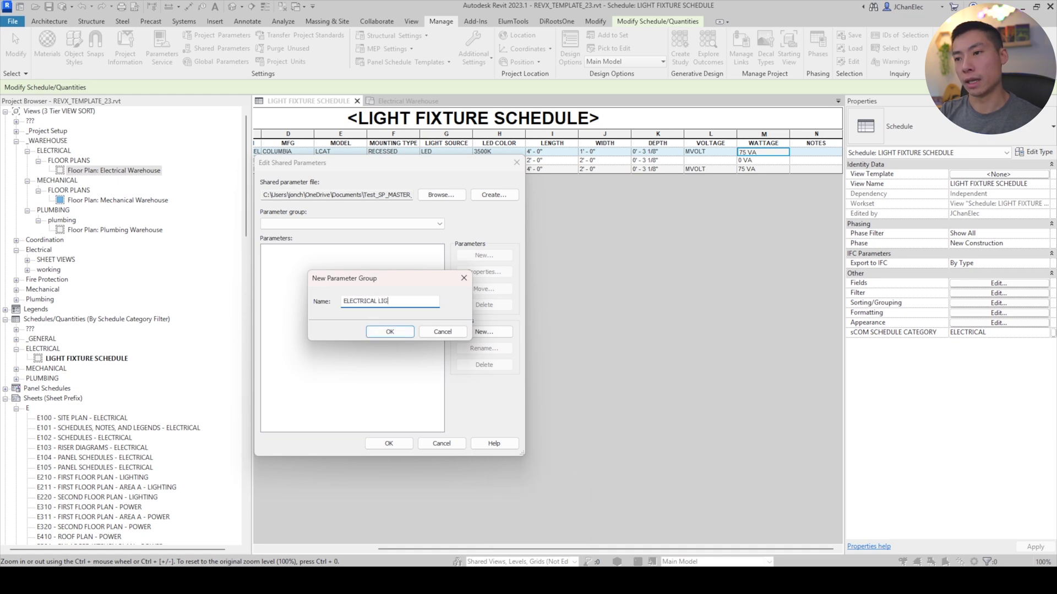
key("Return")
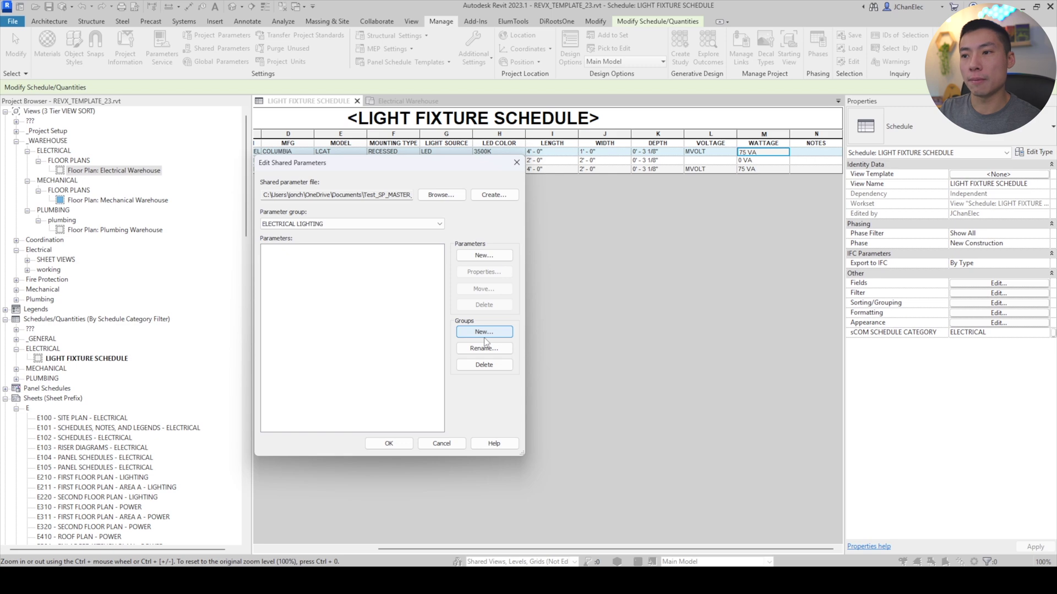
Add a second parameter group named ELECTRICAL FIXTURES to the shared parameter file.
left_click(491, 337)
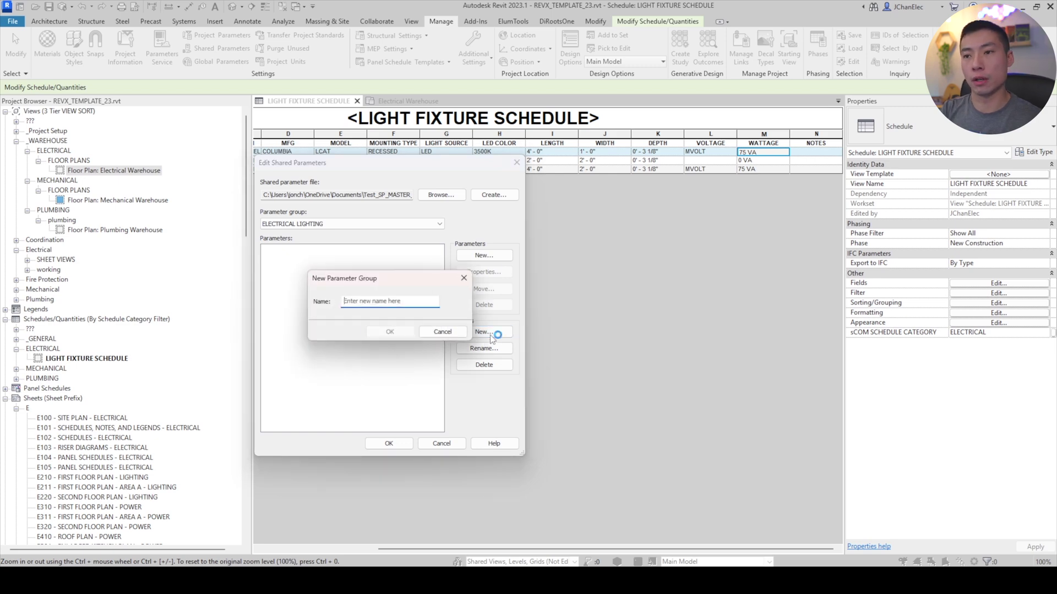
type("ELECTRICAL FIXTURES")
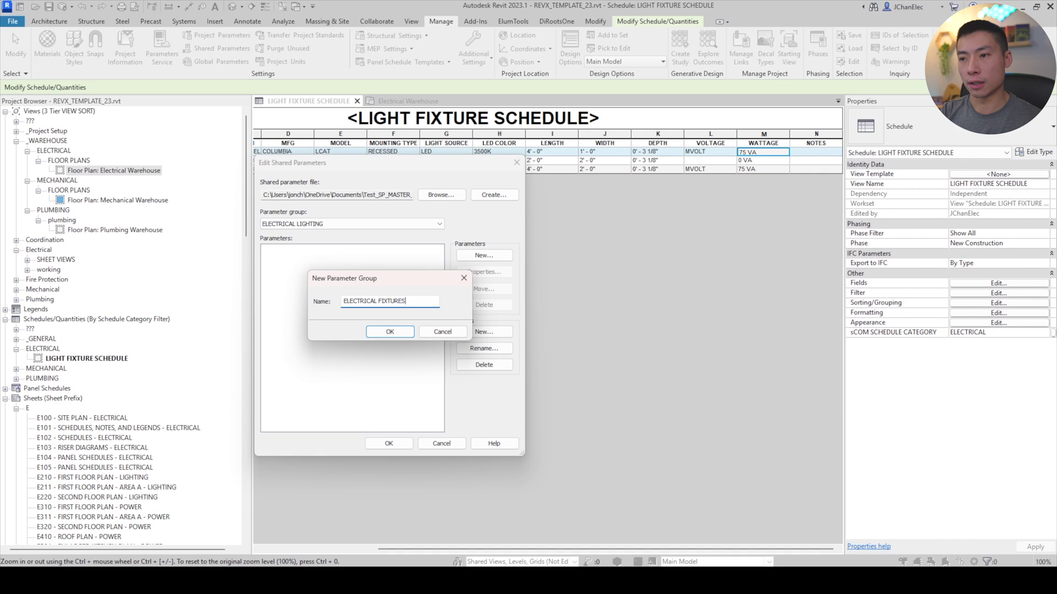
key("Return")
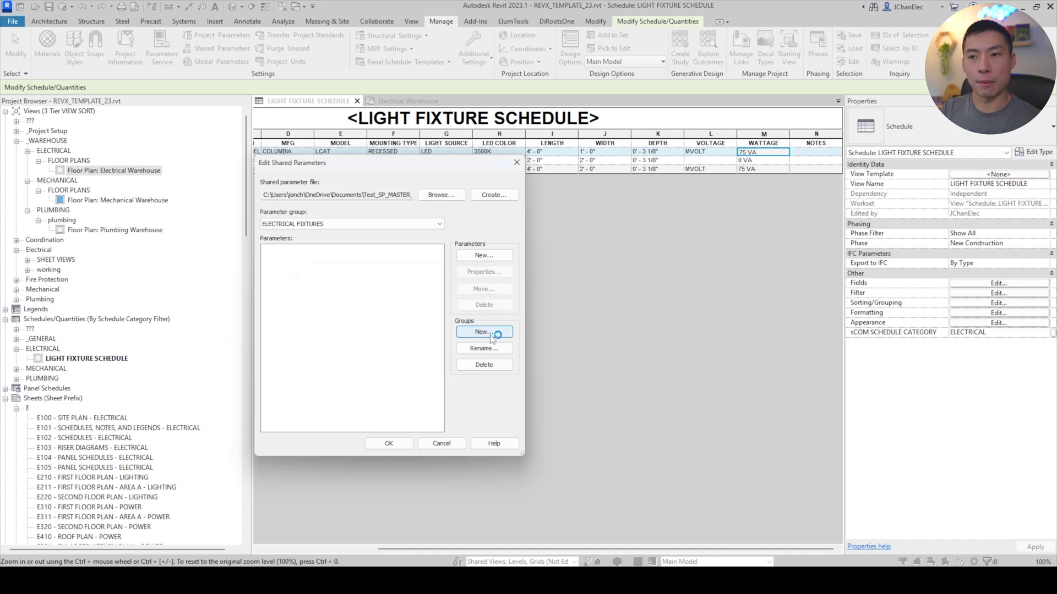
Start a new shared parameter in the ELECTRICAL LIGHTING group and name it LTG_TYPE.
left_click(370, 227)
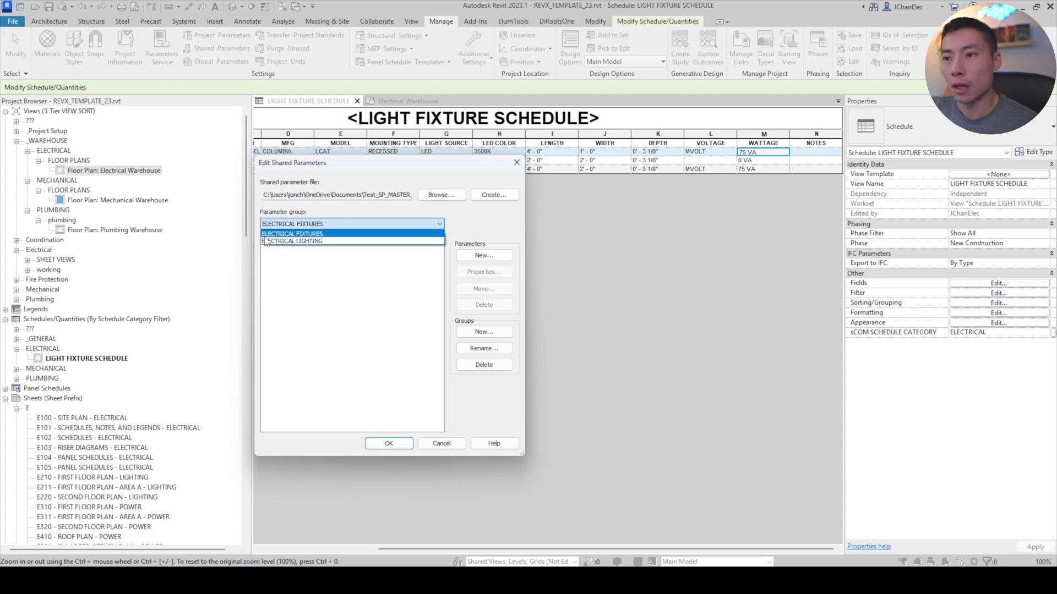
left_click(312, 242)
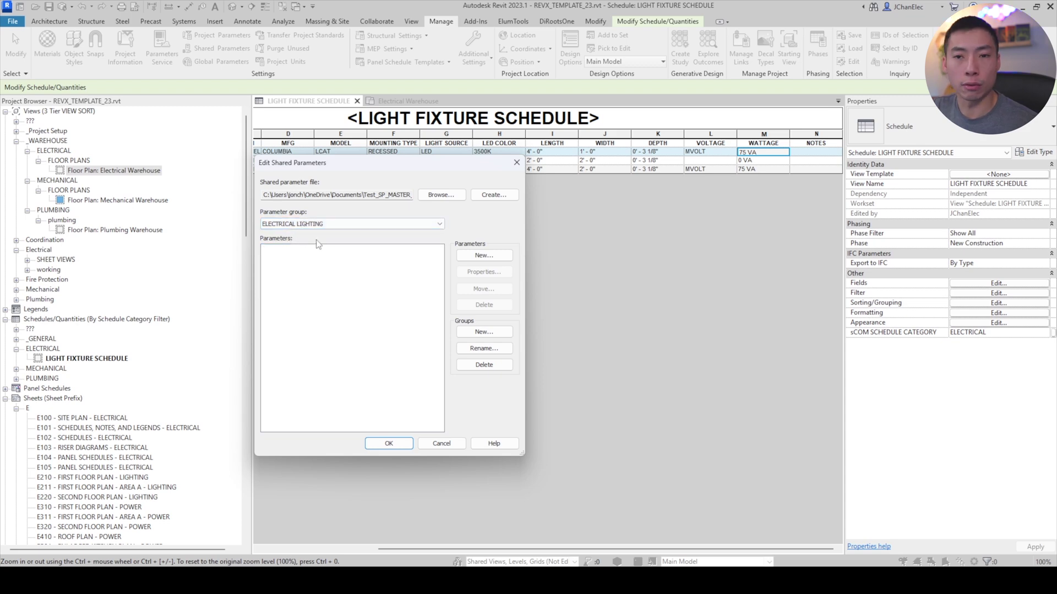
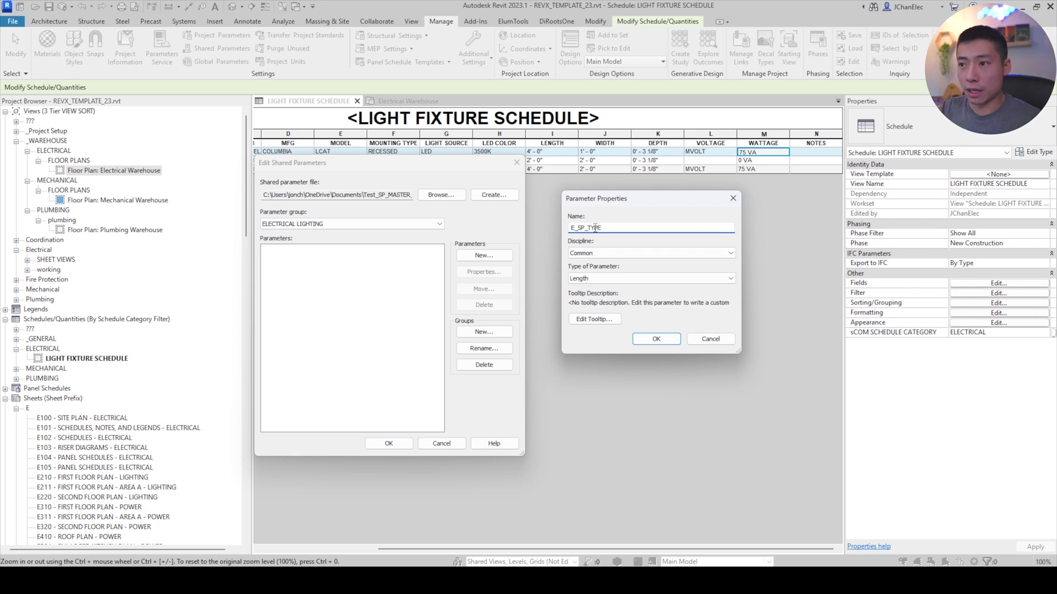
left_click_drag(587, 230, 567, 230)
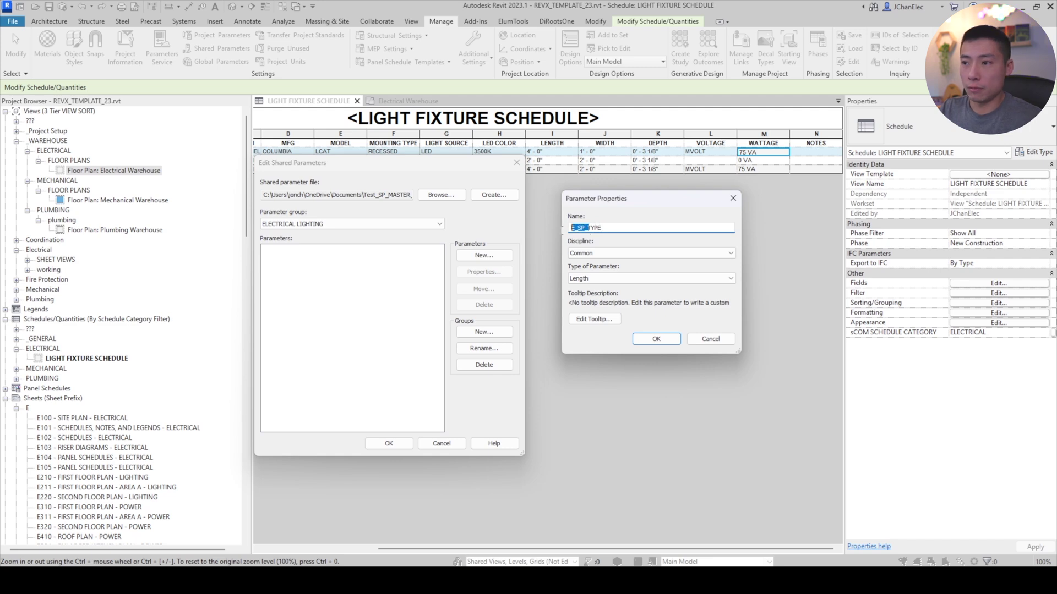
key("BackSpace")
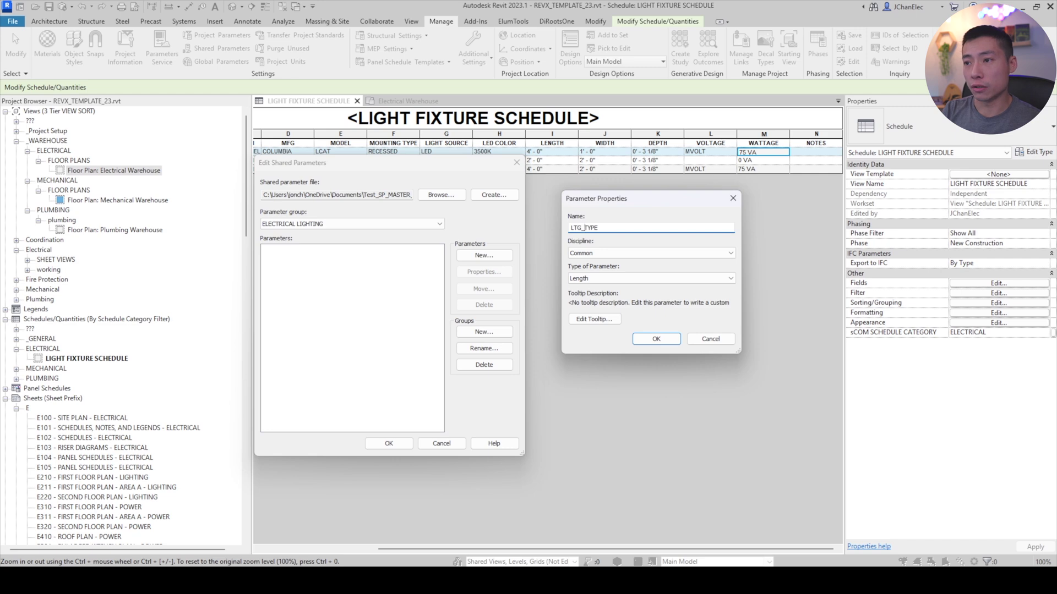
Try the Electrical discipline for the new parameter and examine the parameter types it offers.
left_click(588, 255)
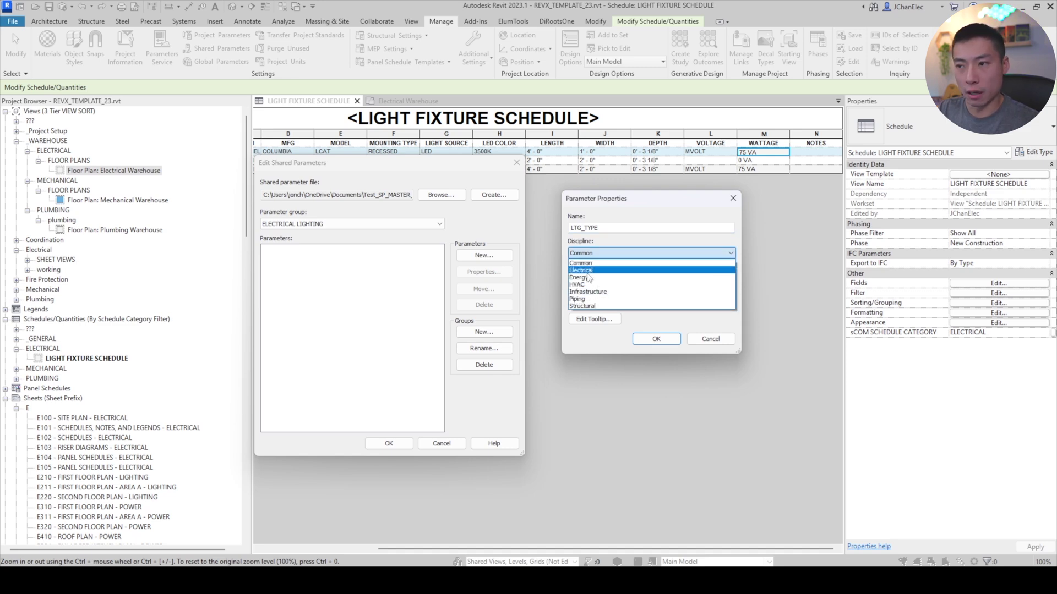
left_click(586, 270)
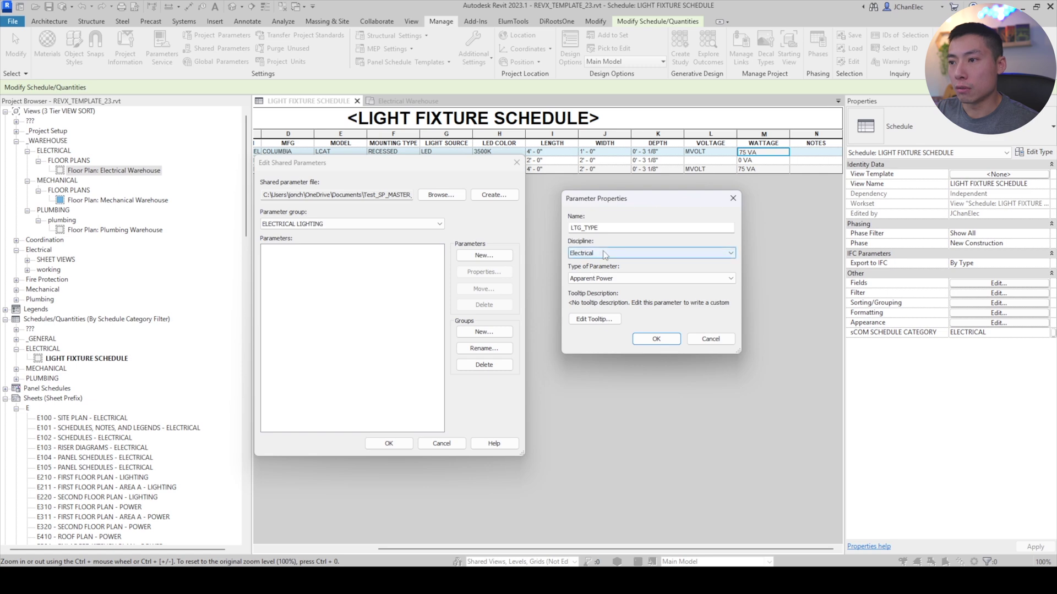
left_click(591, 279)
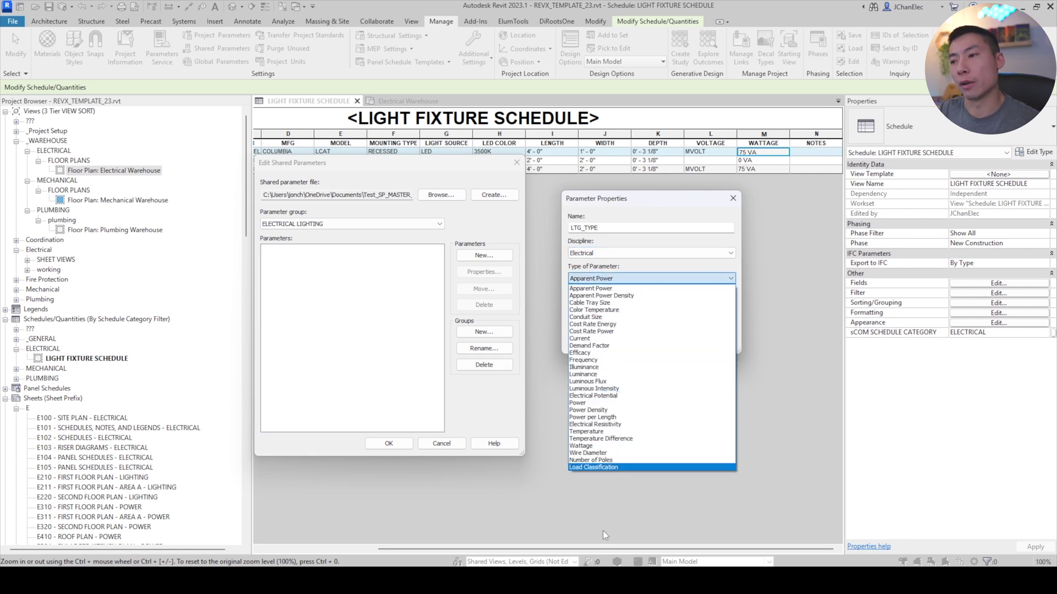
left_click(585, 234)
Set the LTG_TYPE parameter's discipline to Common and its type to Text, and create it.
left_click(600, 253)
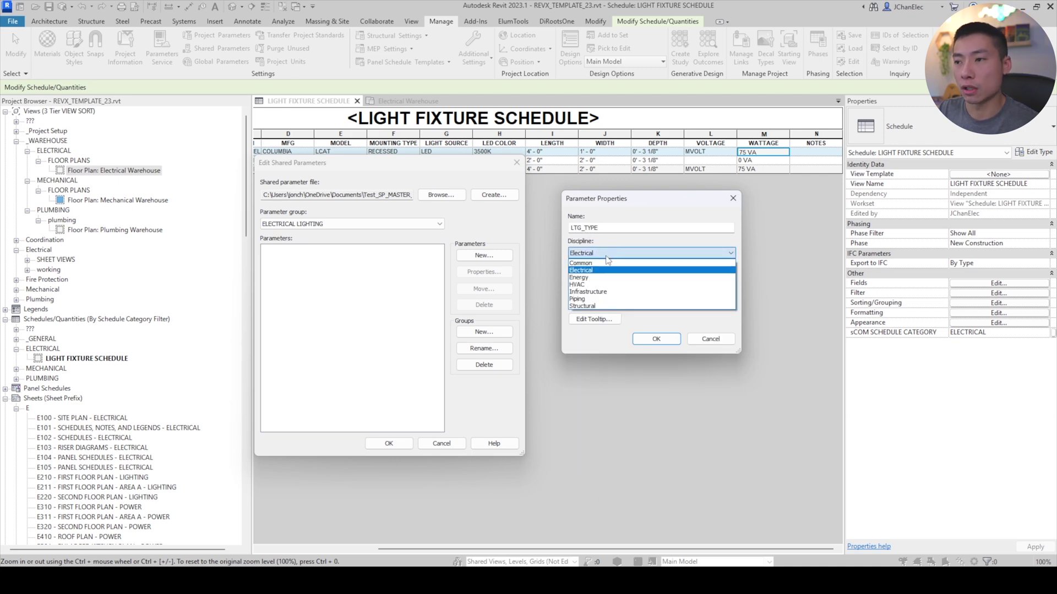
left_click(589, 264)
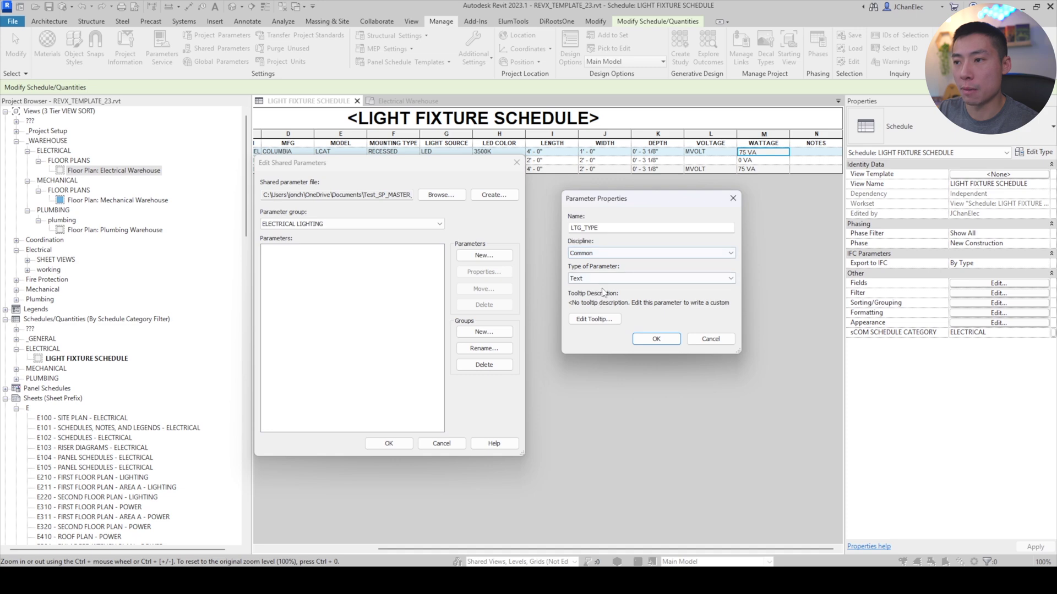
left_click(606, 279)
left_click(587, 289)
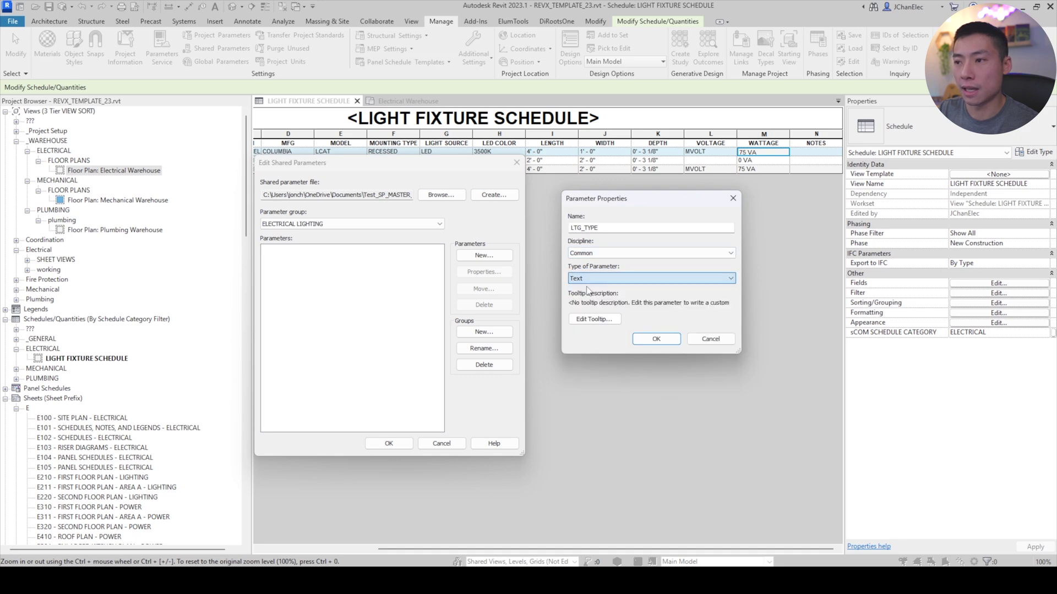
left_click(636, 339)
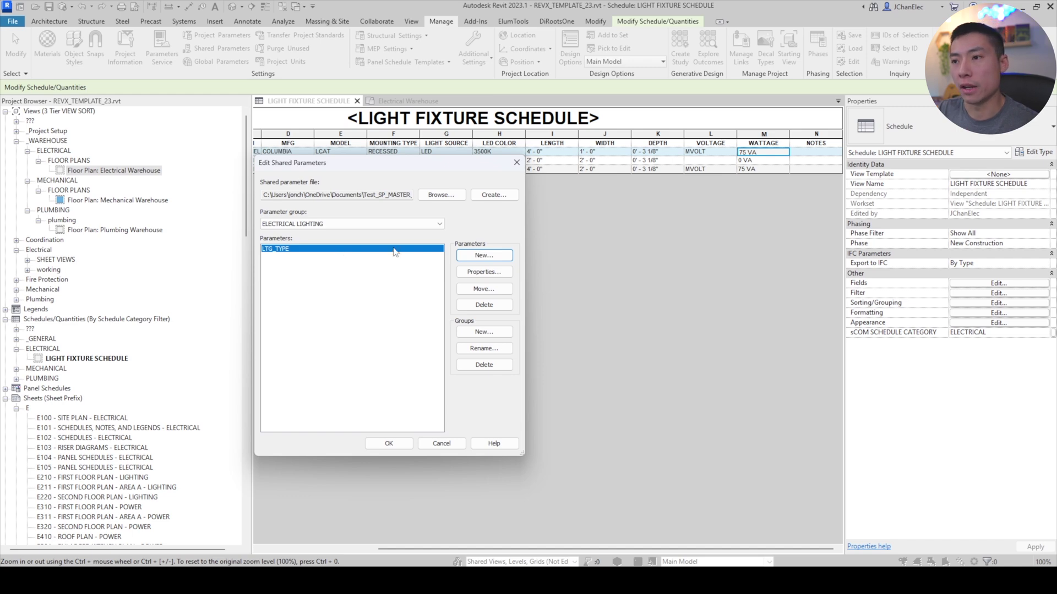
Create a shared parameter named LTG_MFG with type Text in the ELECTRICAL LIGHTING group.
left_click(491, 258)
type("LTG_")
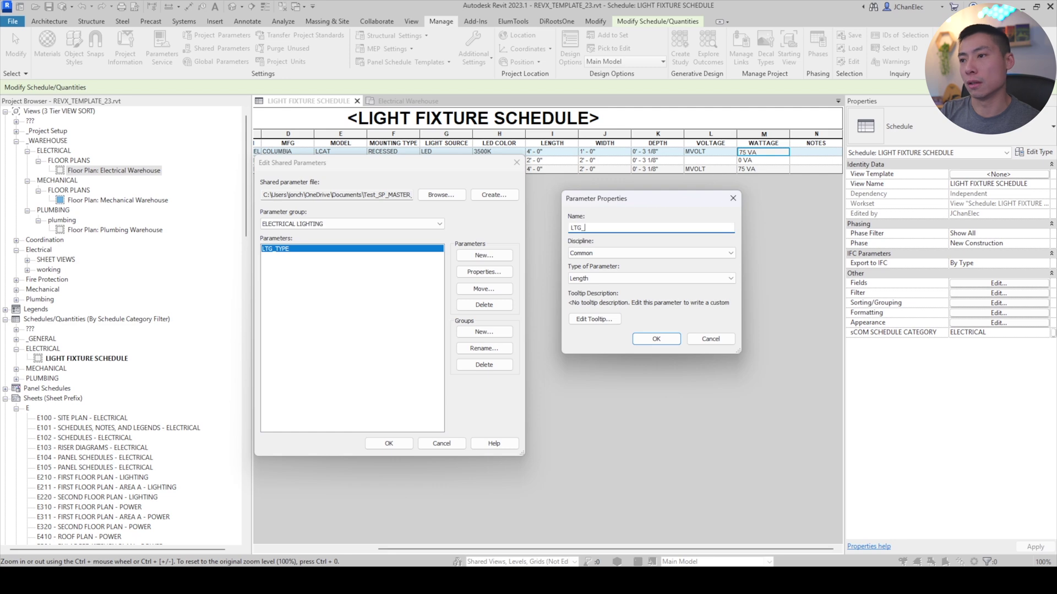
type("MFG")
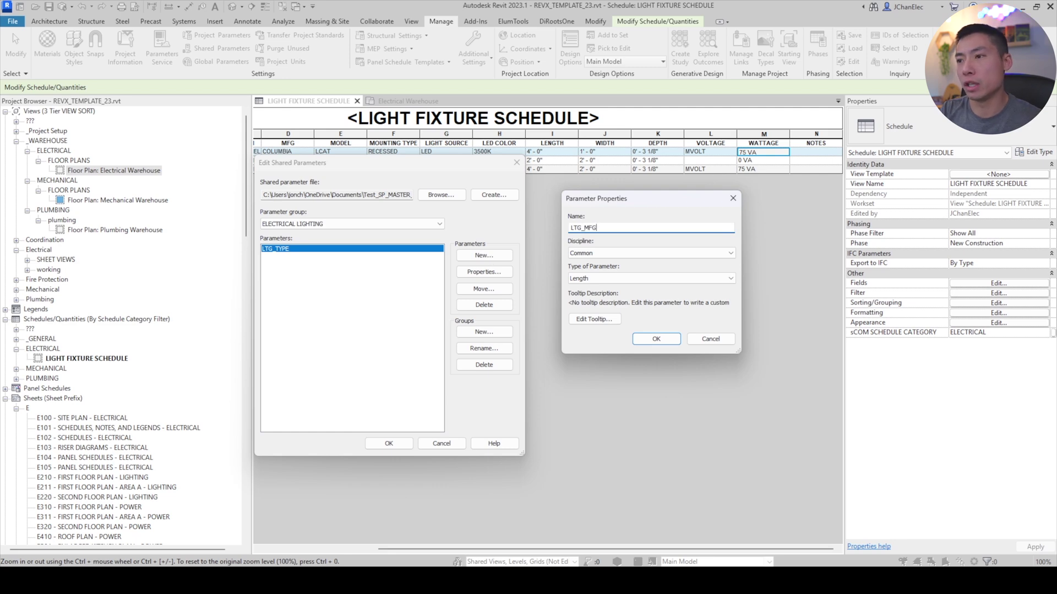
left_click(623, 281)
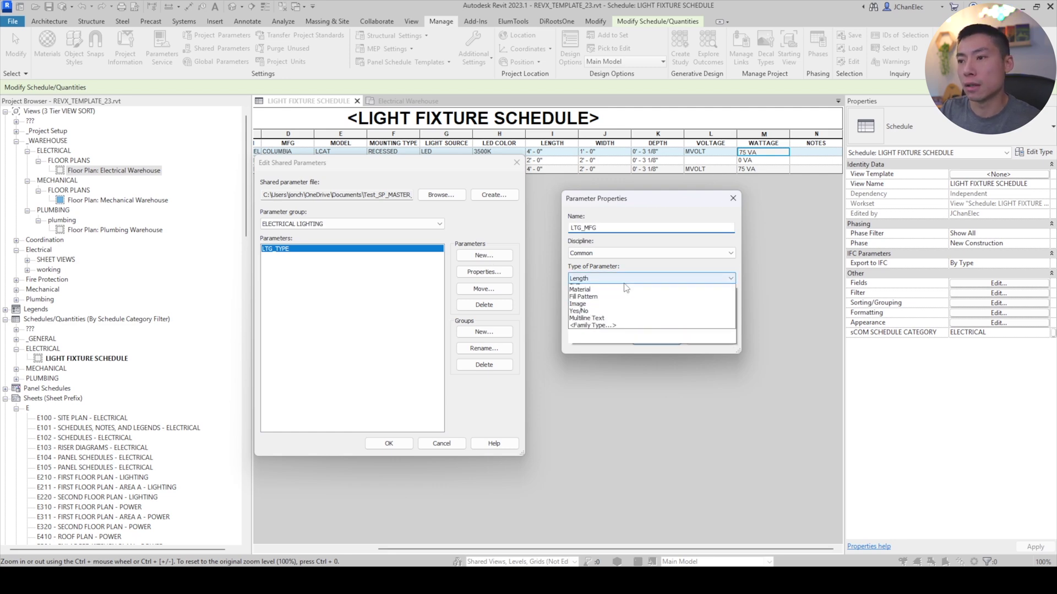
left_click(609, 289)
left_click(655, 339)
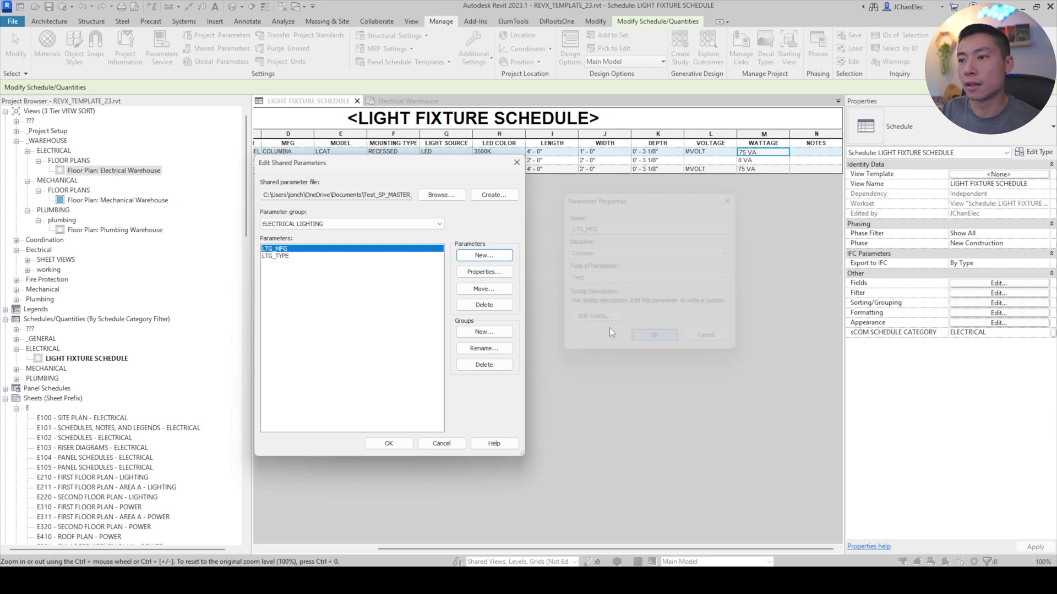
Create a shared parameter named LTG_MODEL with type Text in the ELECTRICAL LIGHTING group and accept the shared parameter edits.
left_click(484, 255)
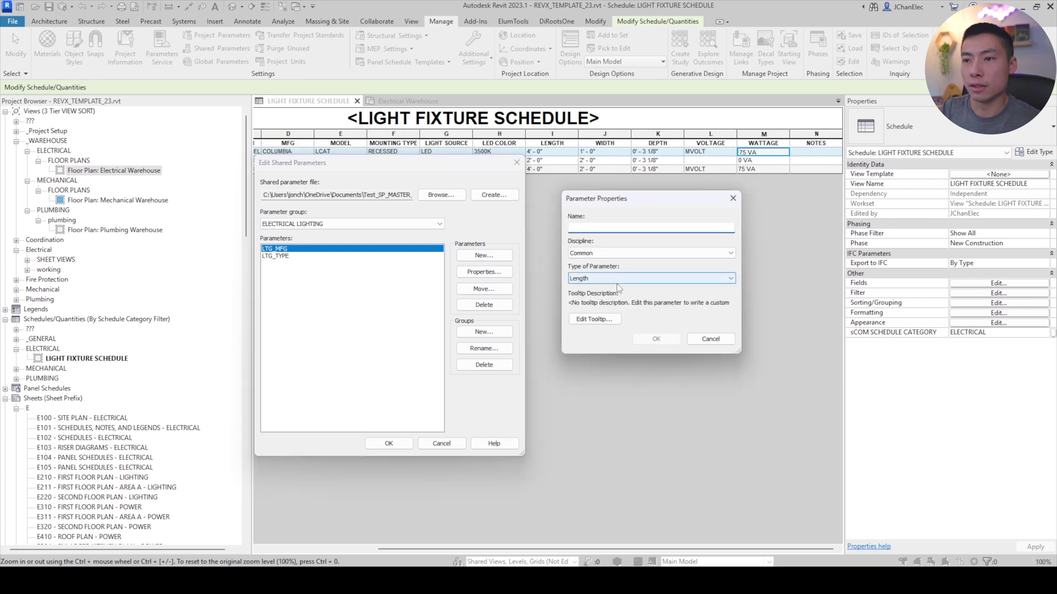
type("LTG_MODEL")
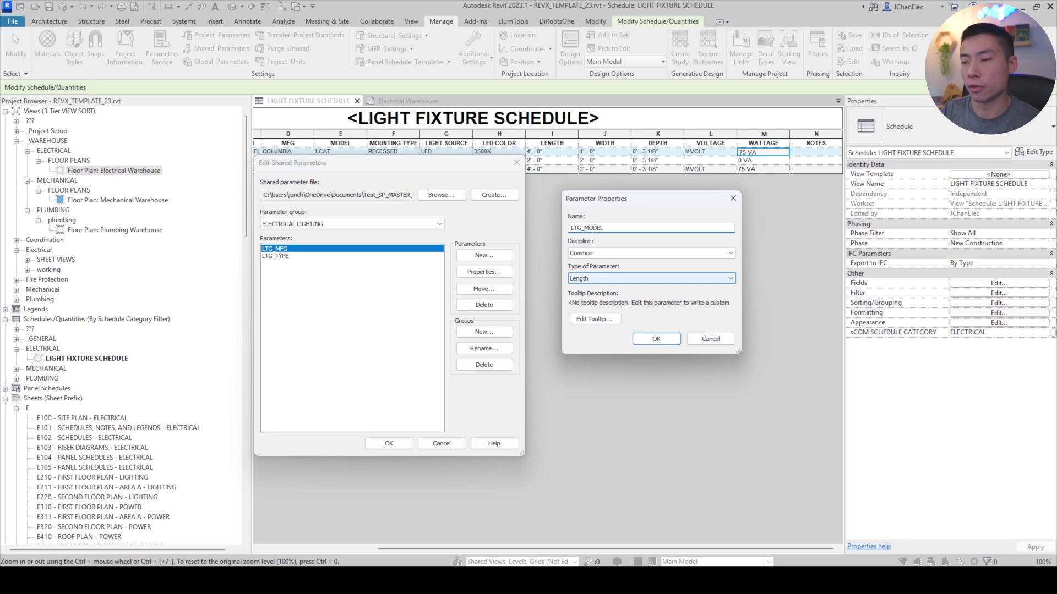
left_click(614, 278)
left_click(611, 289)
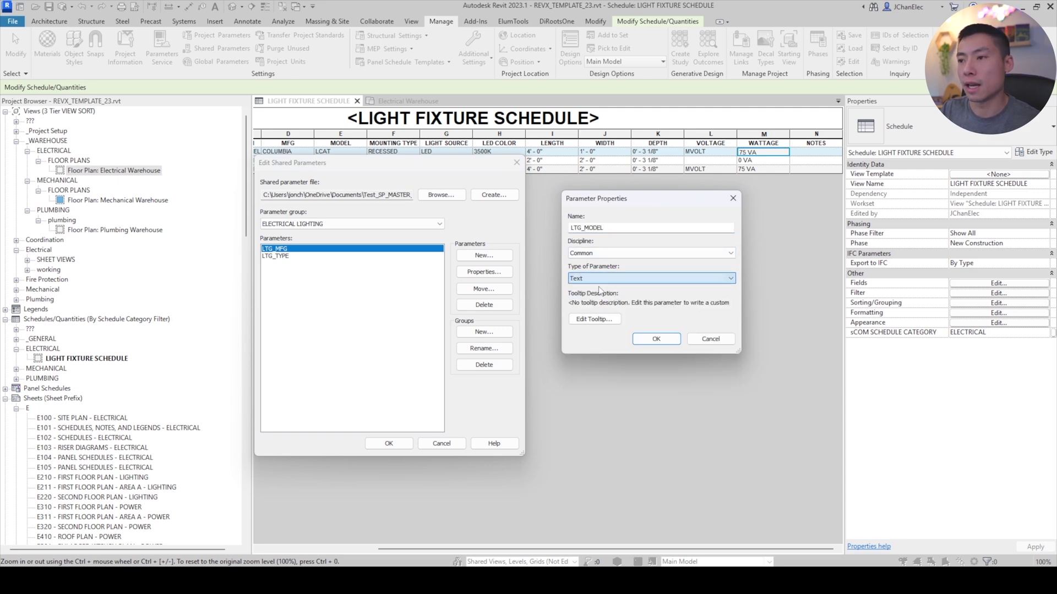
left_click(644, 340)
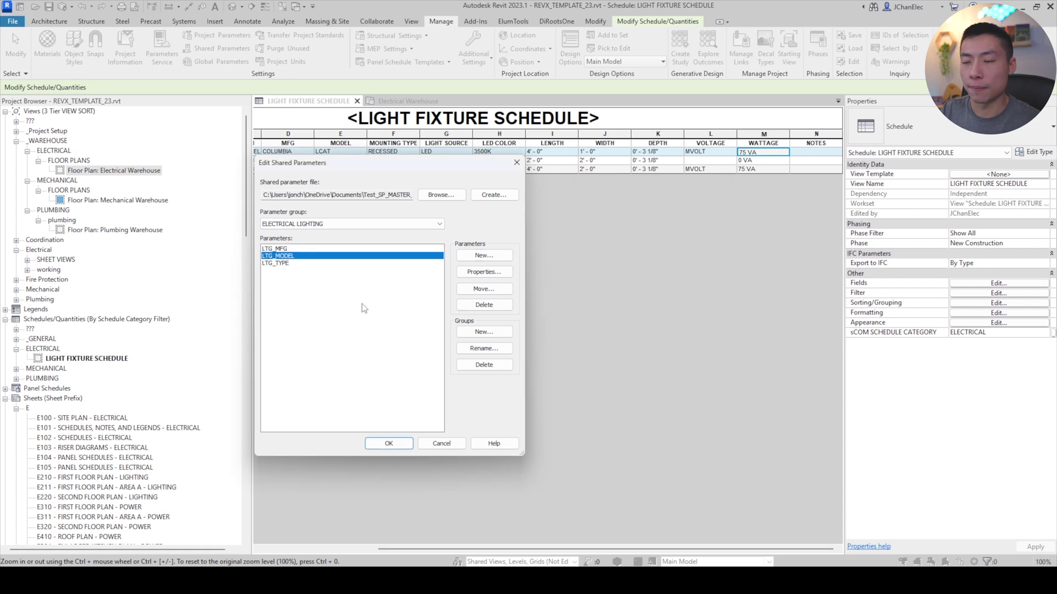
left_click(288, 263)
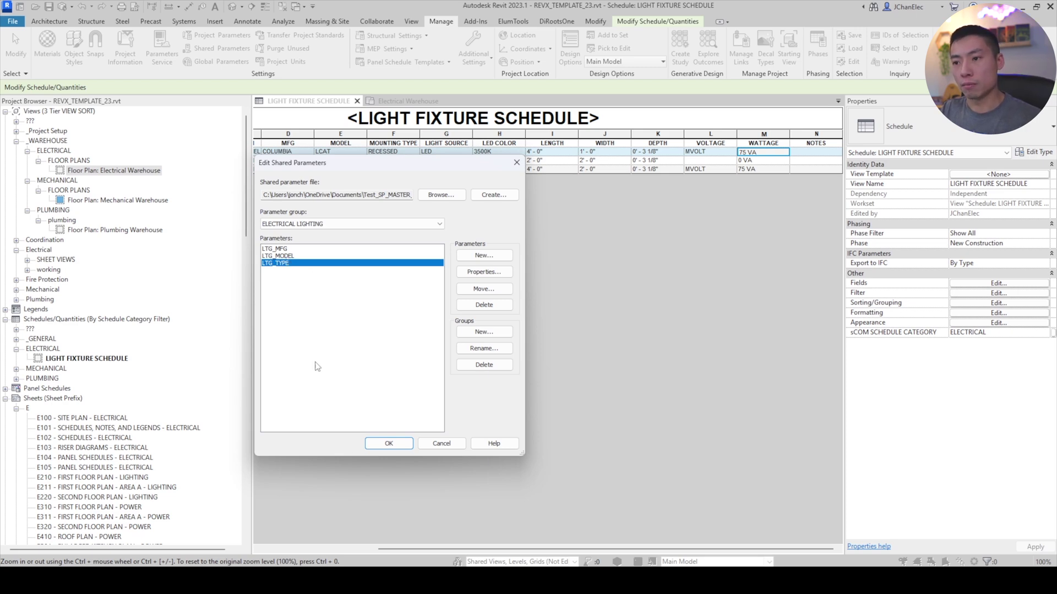
left_click(388, 443)
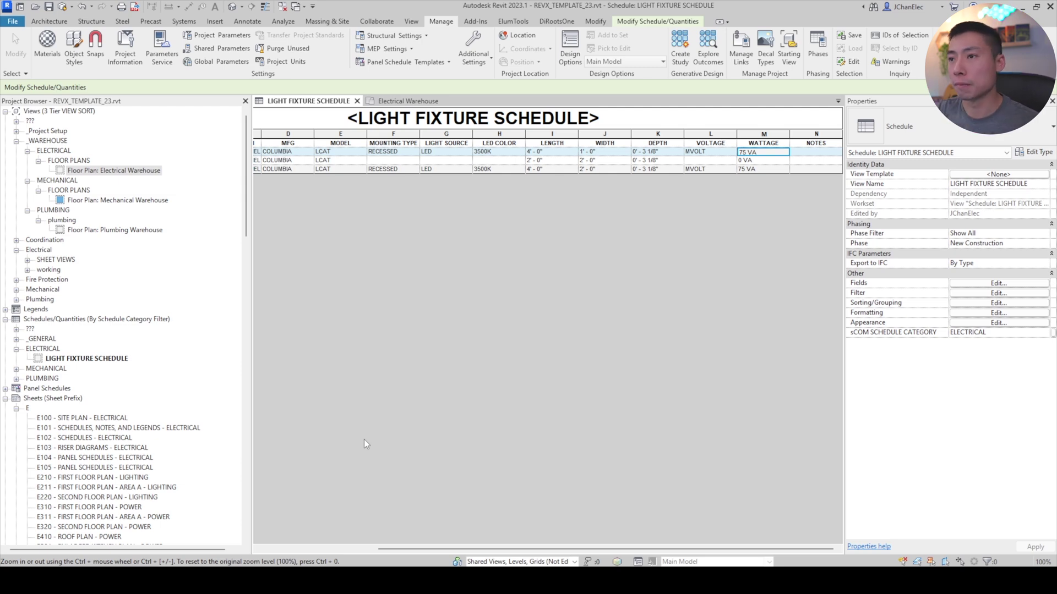
Switch to the Electrical Warehouse floor plan and examine the type properties of the A22 lay-in panel fixture.
left_click(418, 101)
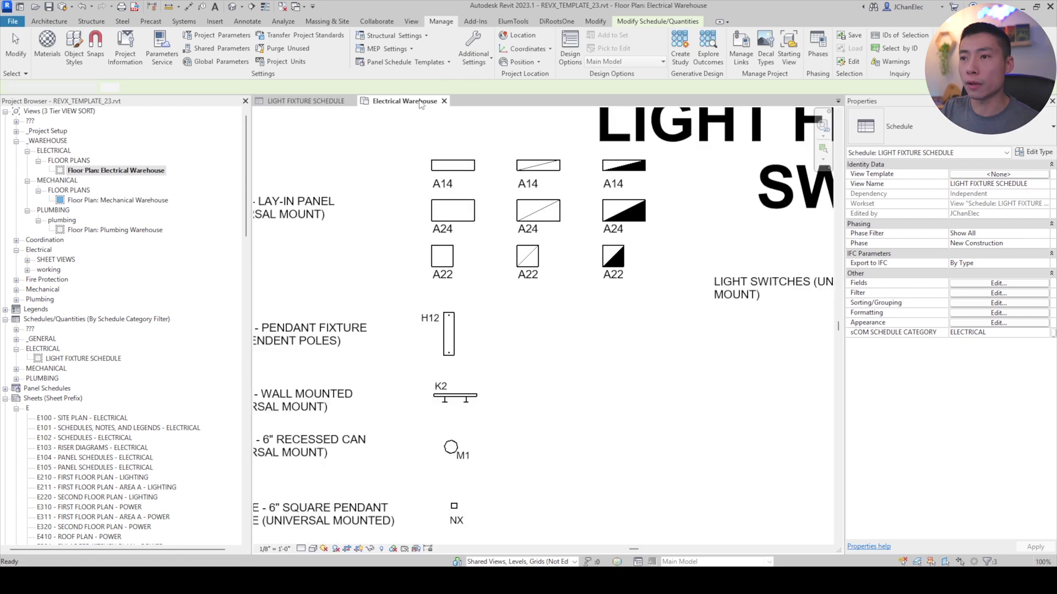
left_click(537, 376)
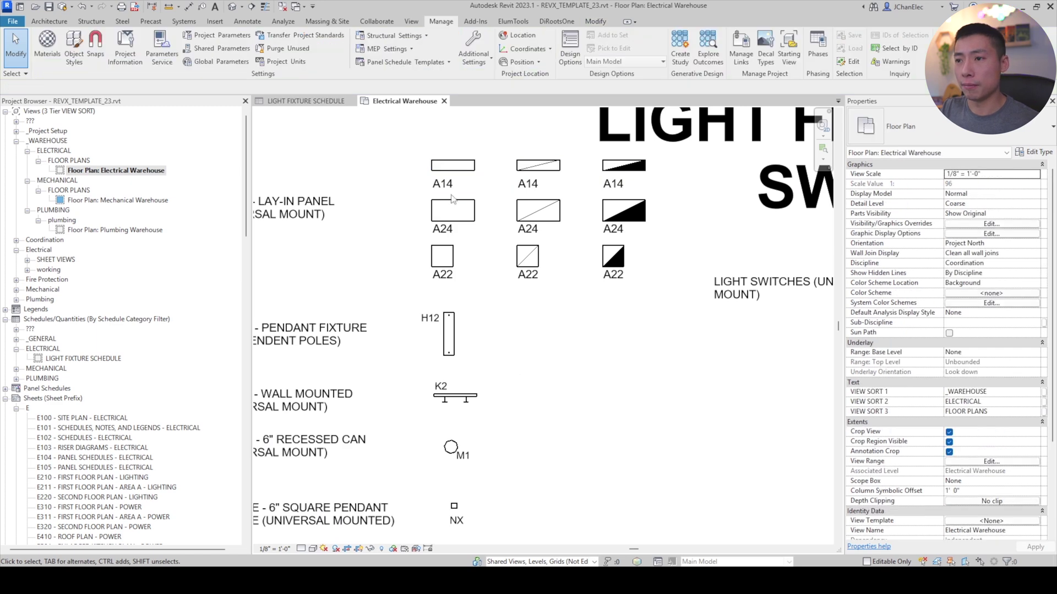
left_click(465, 166)
left_click(467, 315)
middle_click_drag(396, 331, 496, 286)
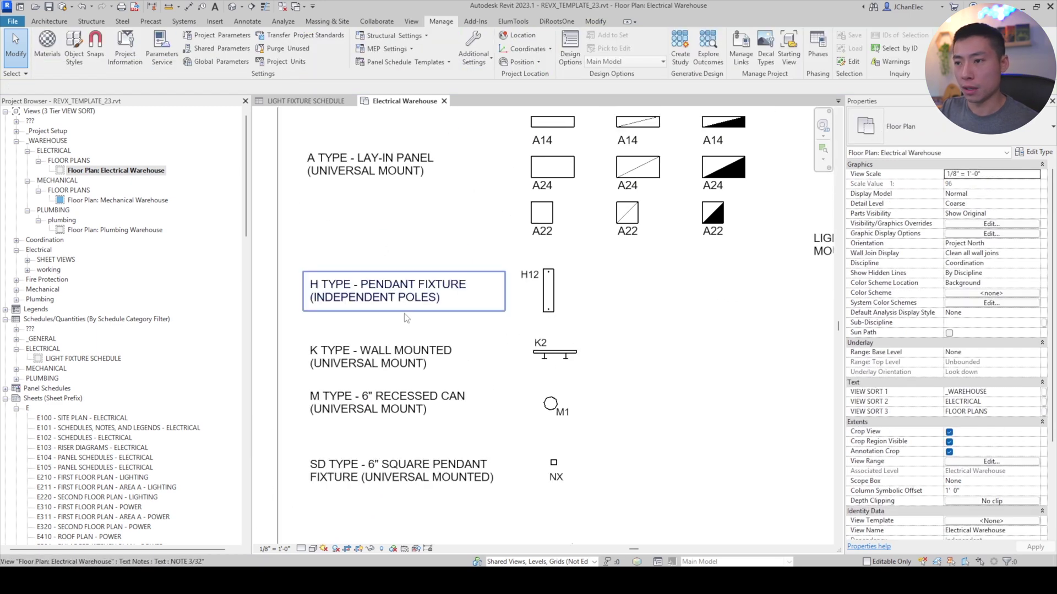
left_click(553, 302)
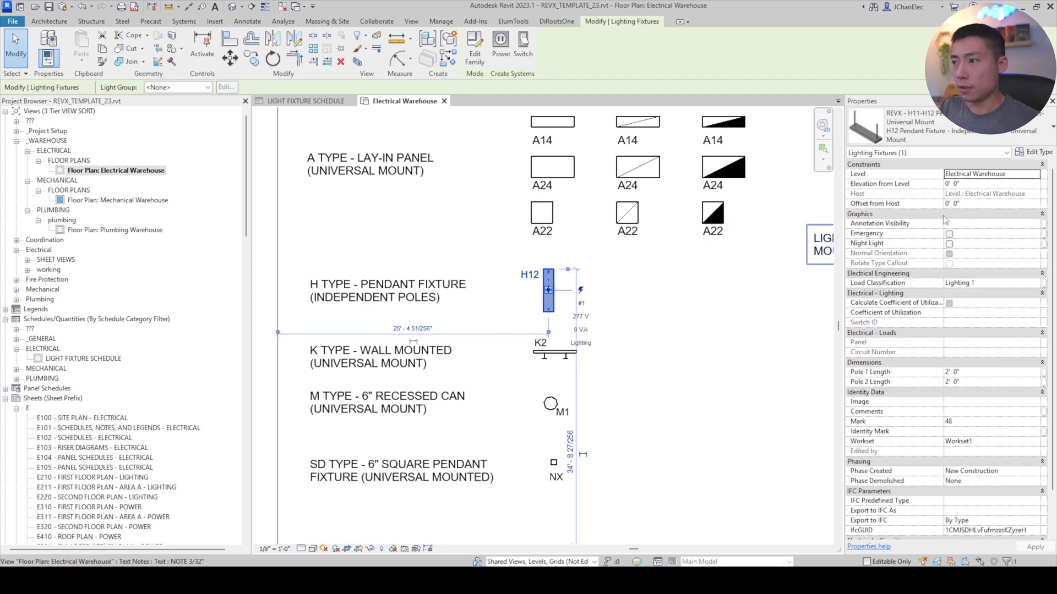
left_click(617, 251)
left_click(546, 219)
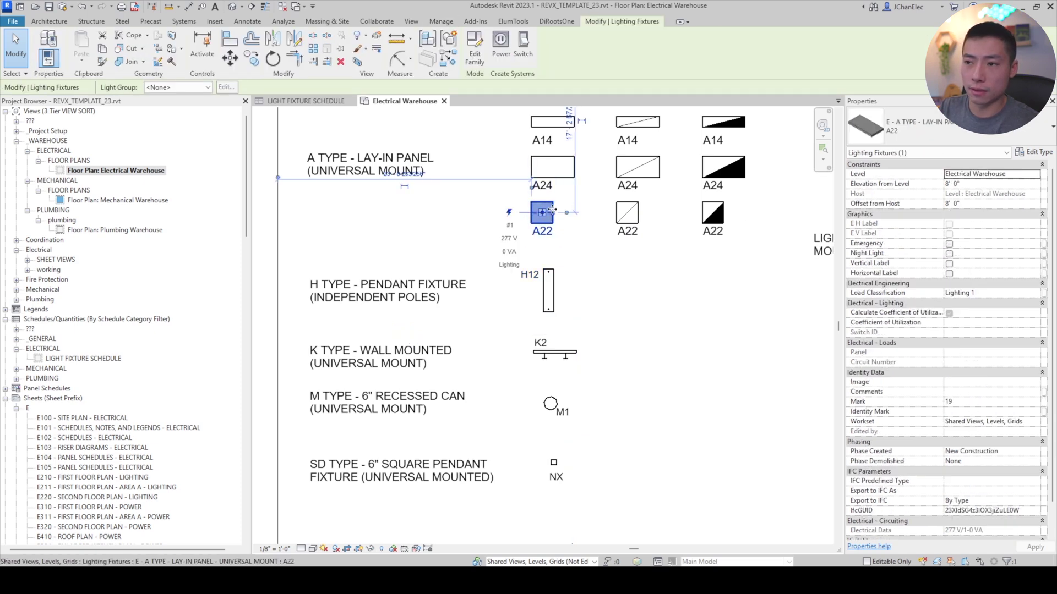
left_click(1031, 152)
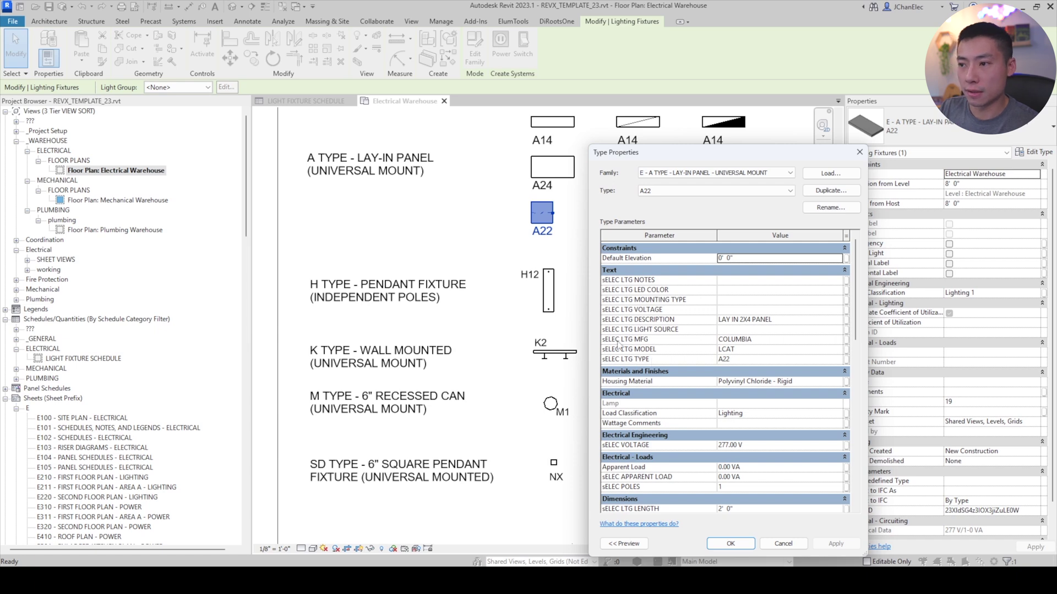
key("Escape")
Examine the type properties of the H12 pendant fixture.
left_click(551, 298)
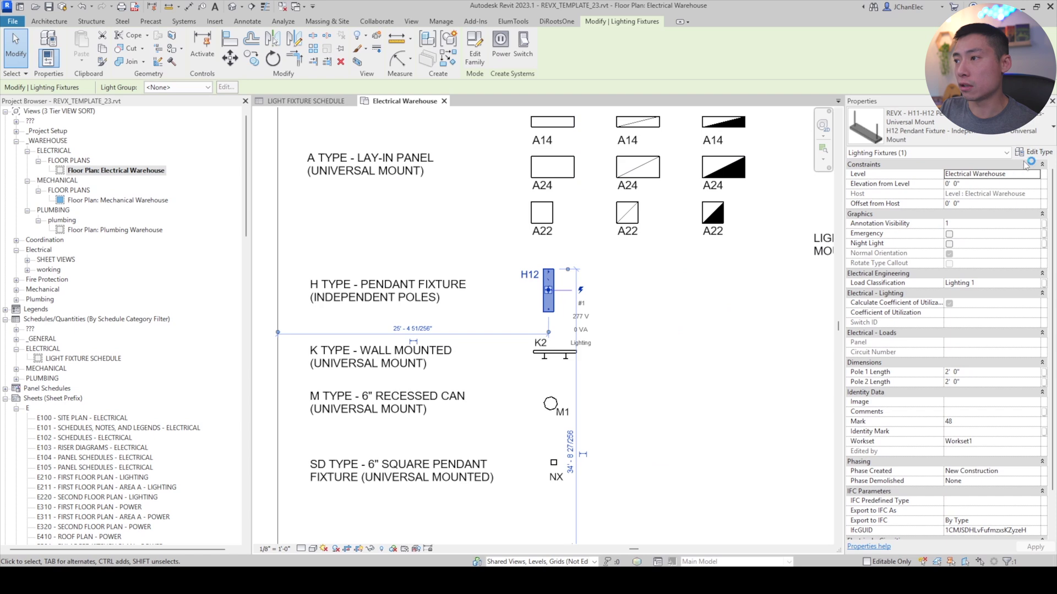
left_click(1029, 156)
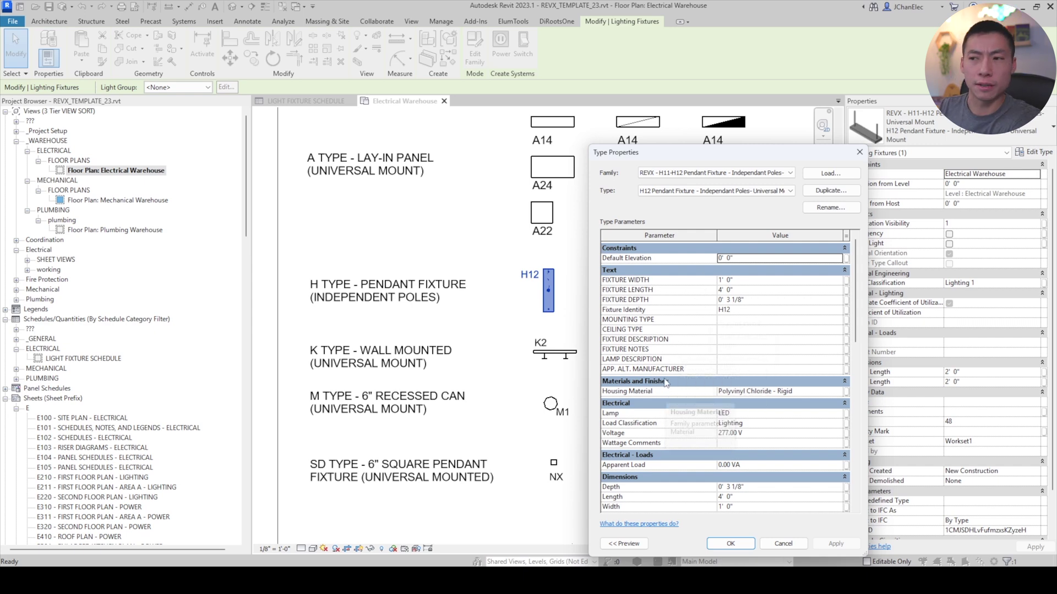
key("Escape")
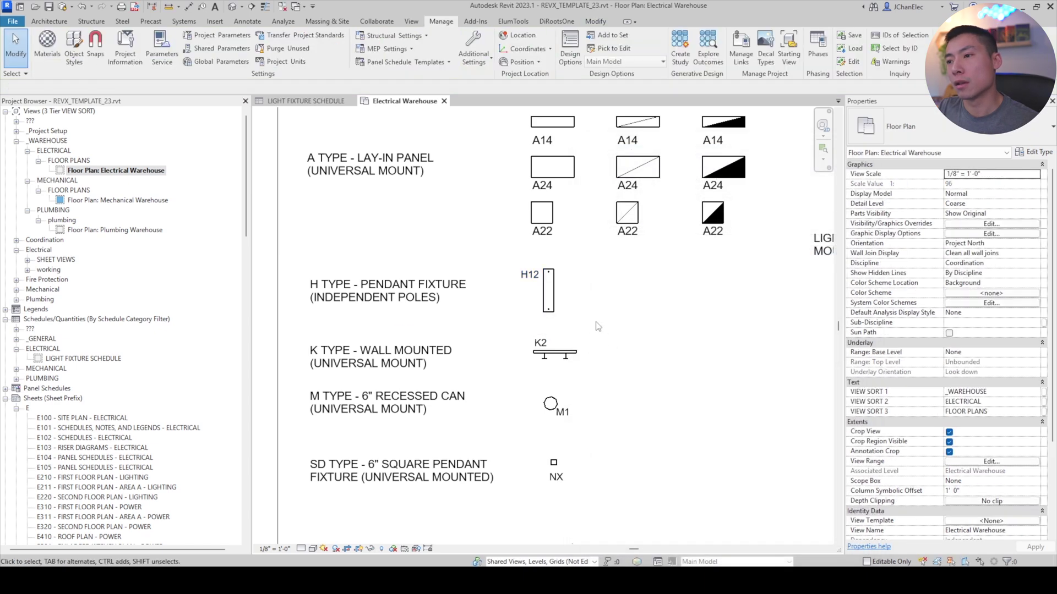
Open the H12 pendant fixture's family for editing.
left_click_drag(552, 298, 554, 300)
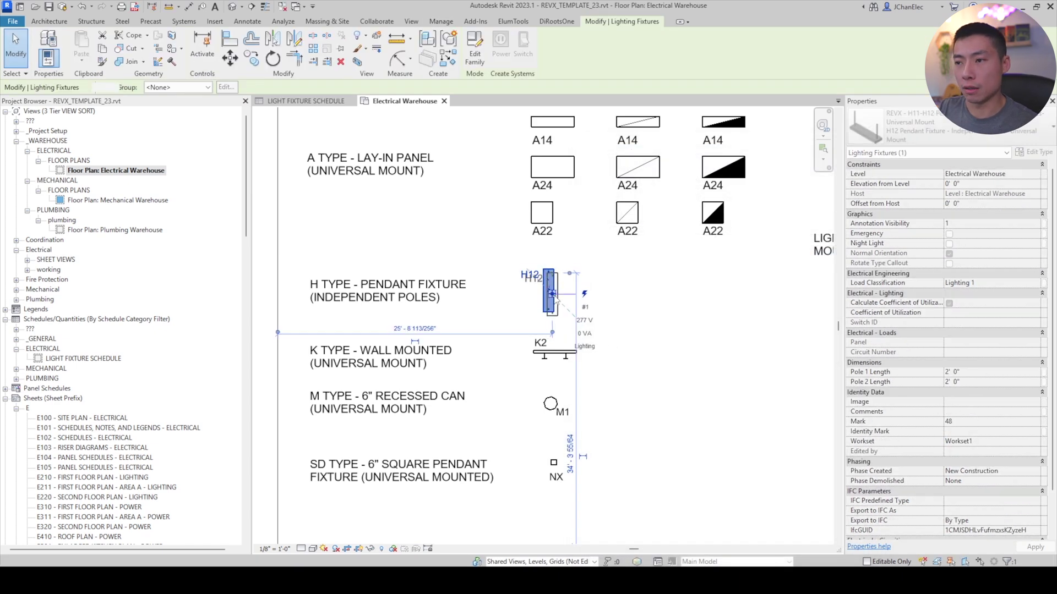
key("Escape")
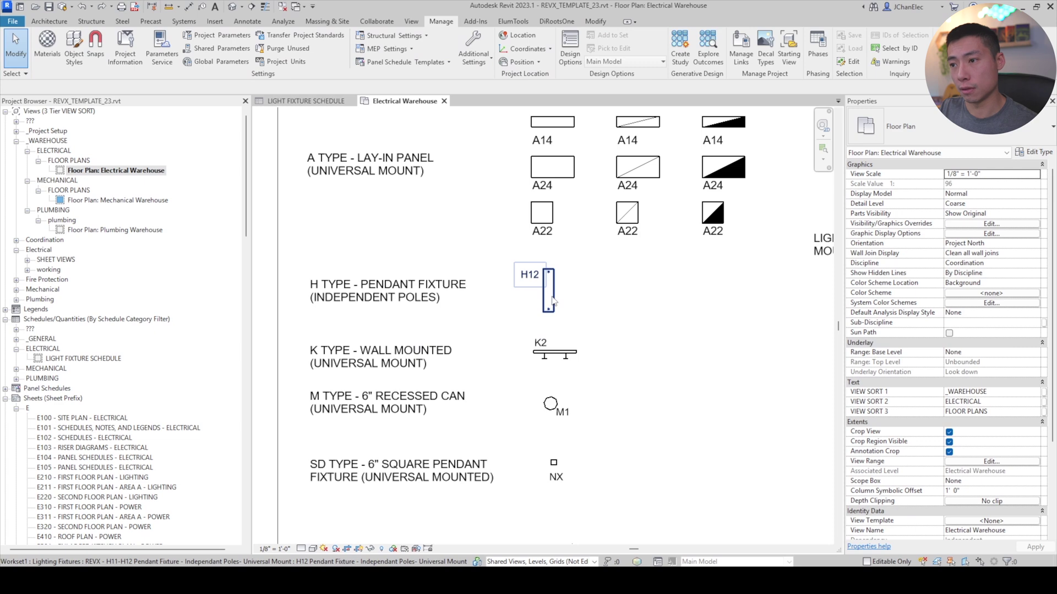
right_click(553, 301)
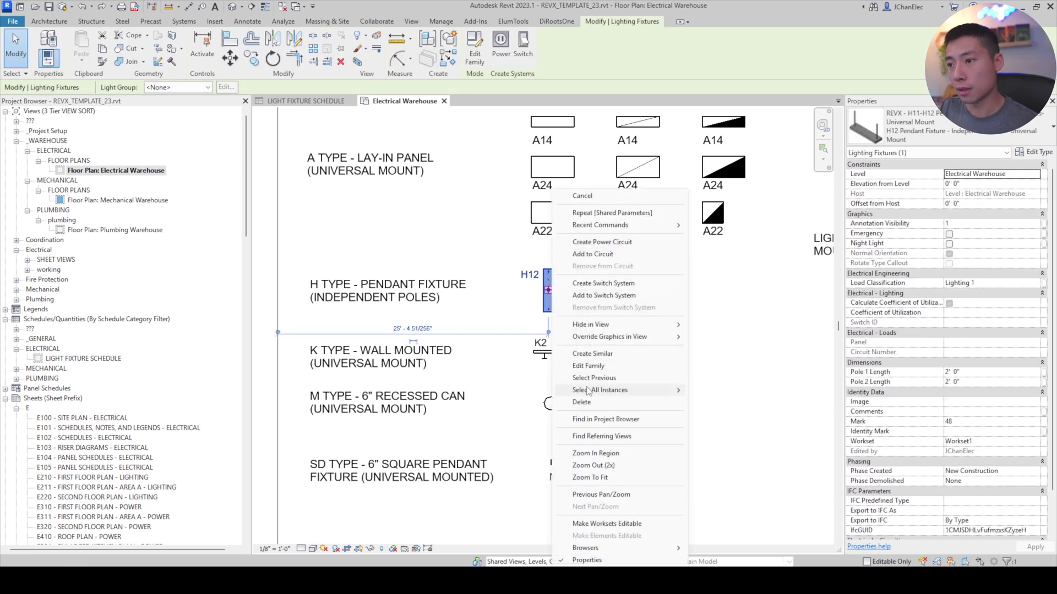
left_click(587, 366)
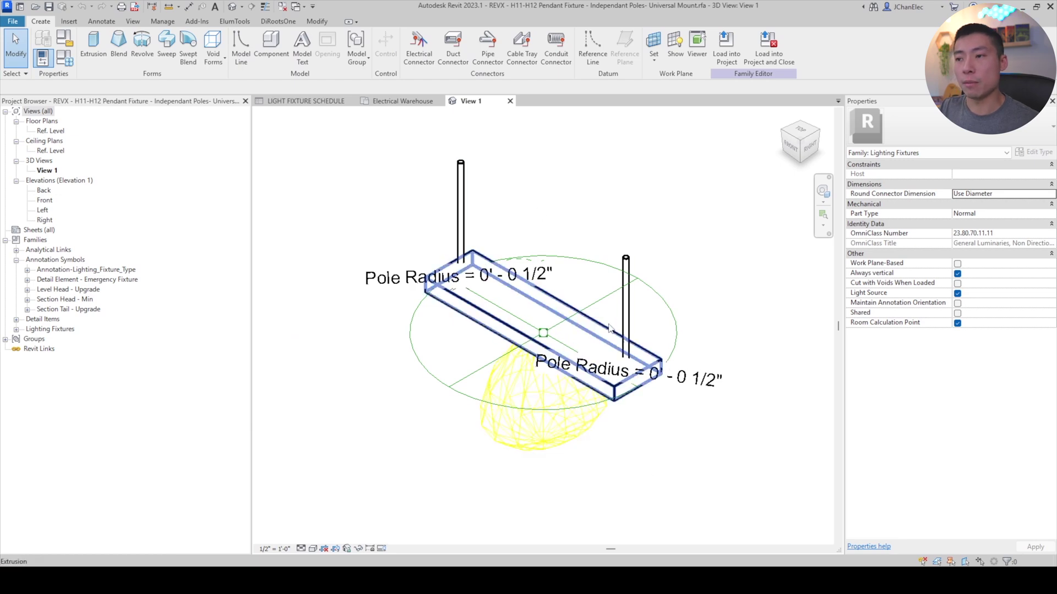
Open the pendant fixture's family types, review the existing parameters, and start a new parameter defined as a shared parameter.
left_click(64, 58)
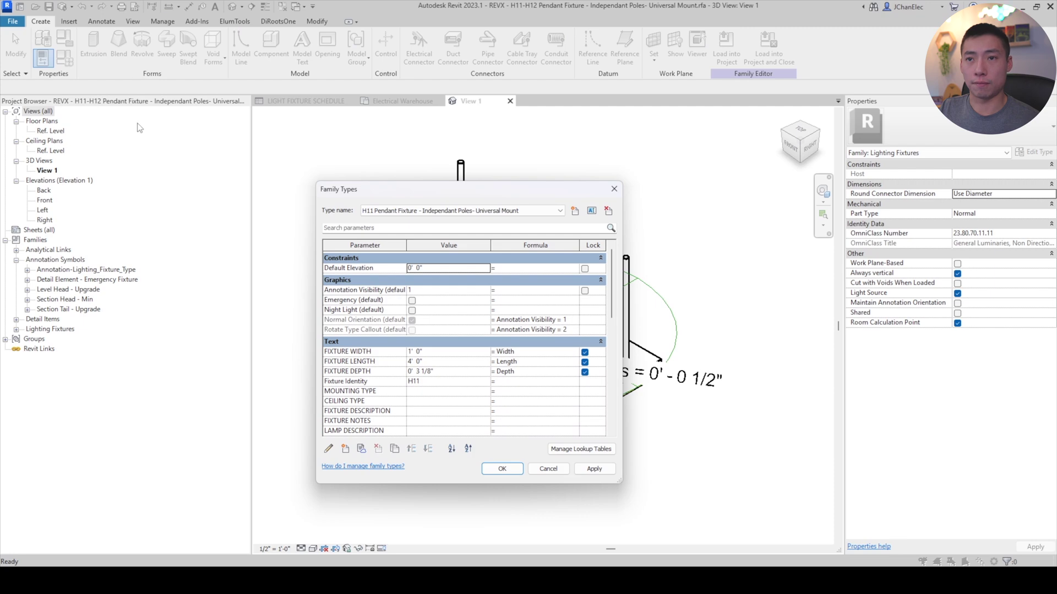
key("Escape")
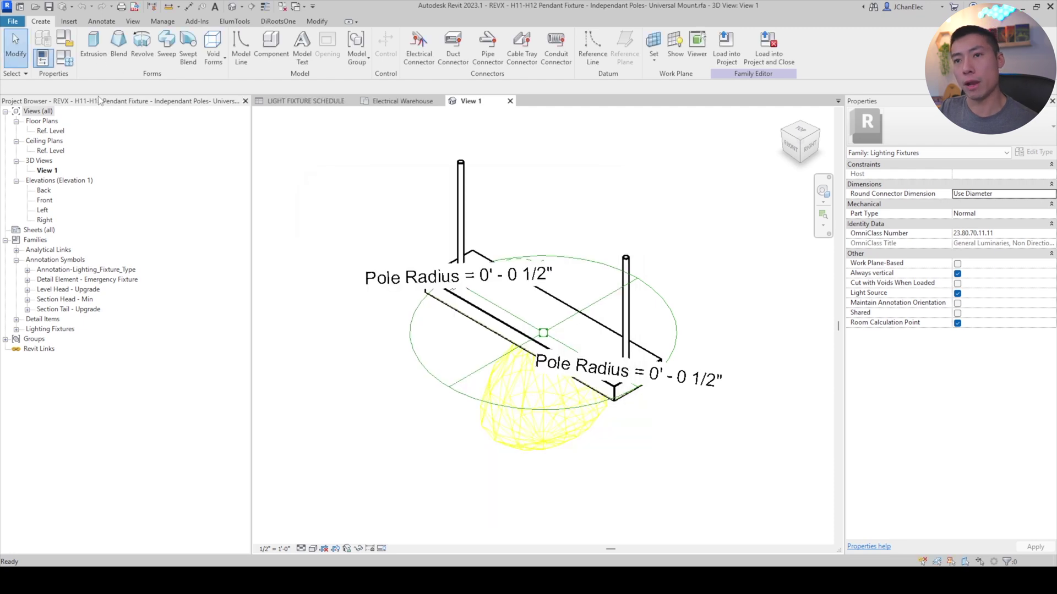
left_click(62, 64)
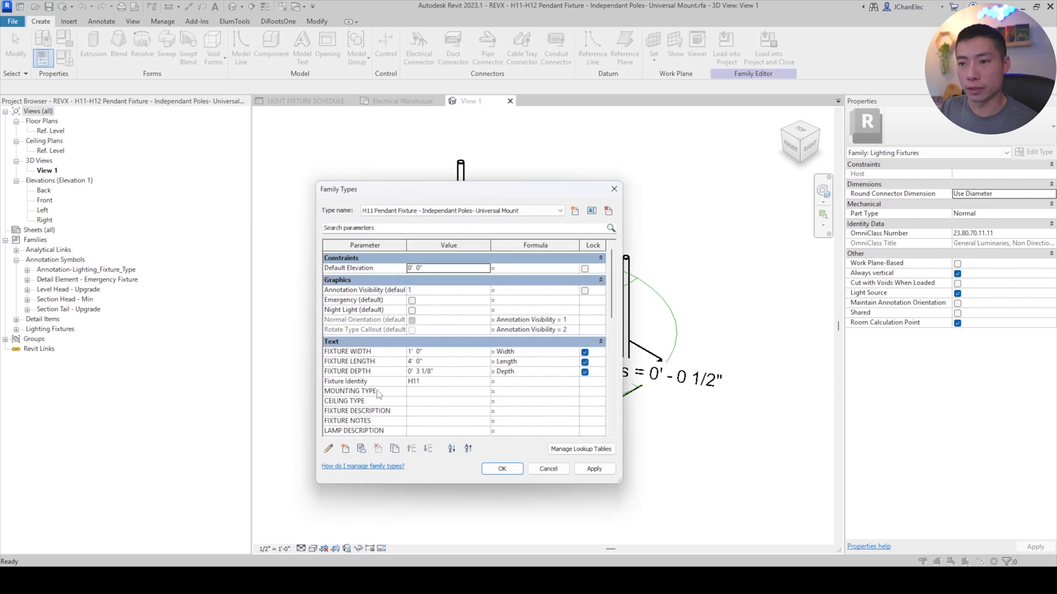
scroll(377, 393, "down", 4)
scroll(451, 330, "up", 4)
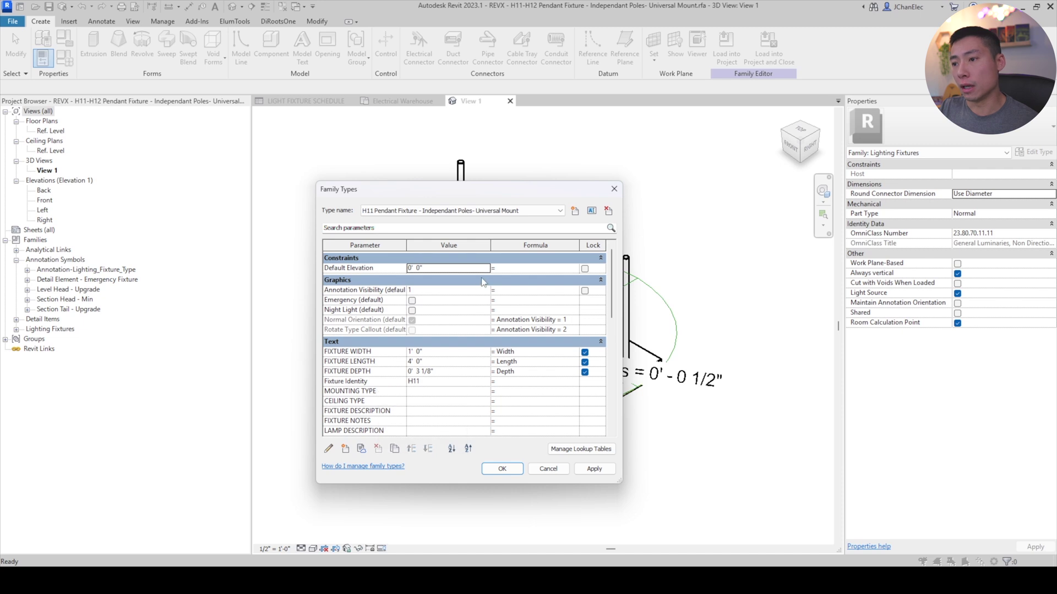
left_click(346, 449)
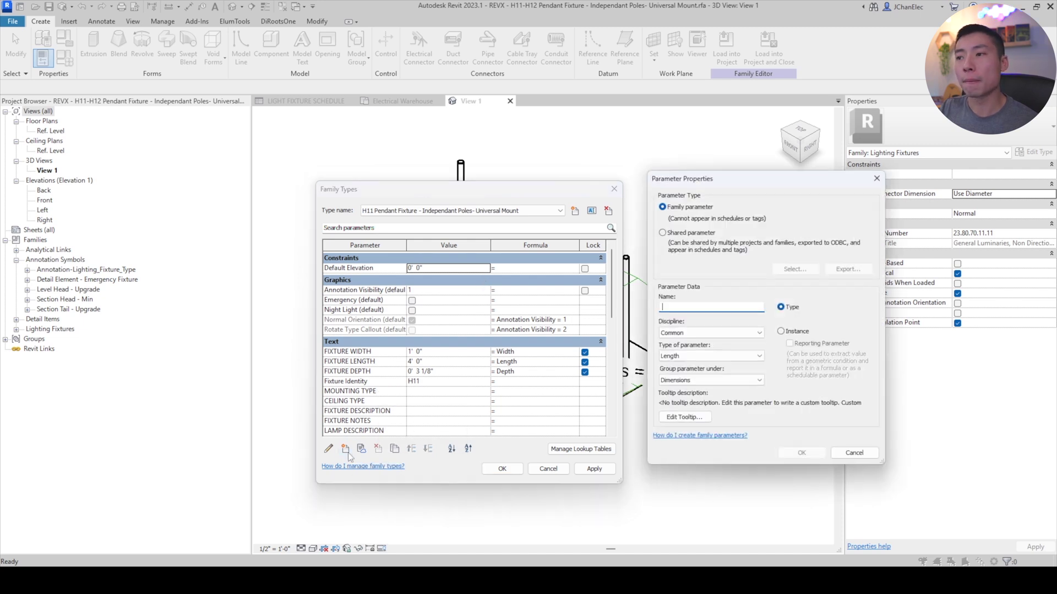
left_click(681, 237)
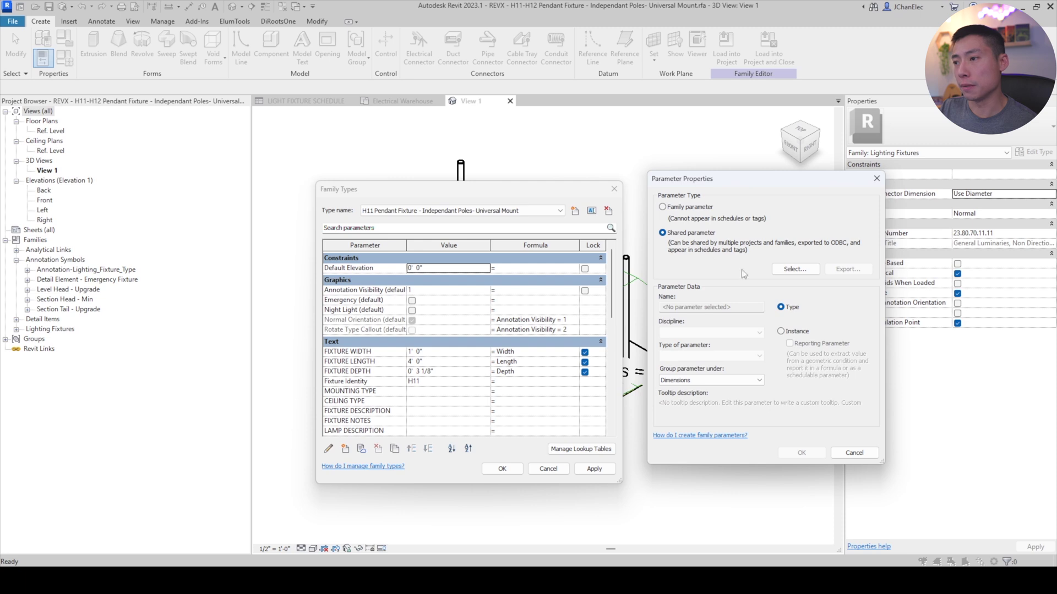
left_click(788, 269)
left_click(732, 263)
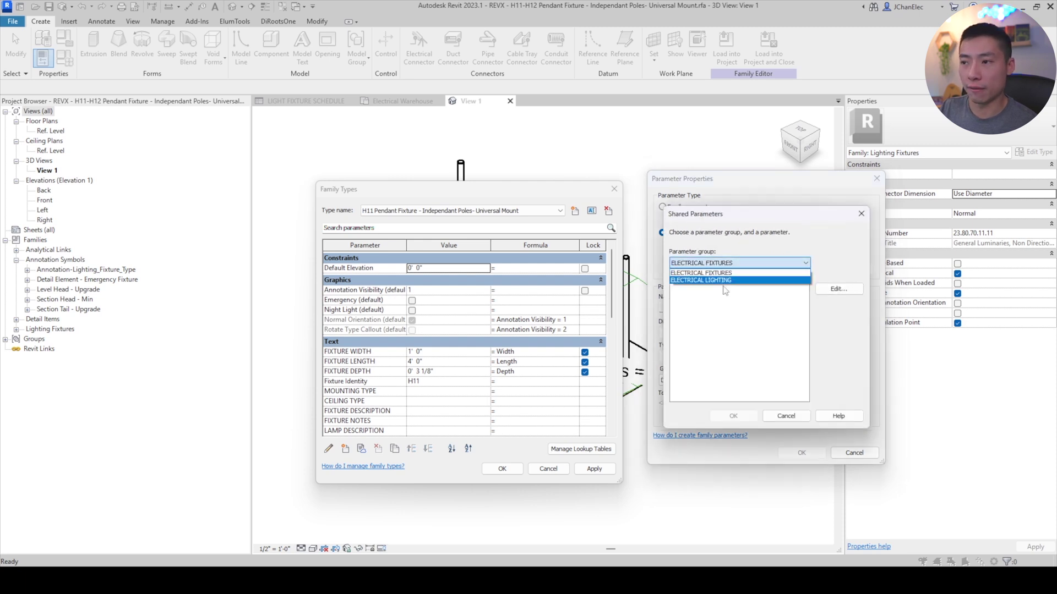
left_click(738, 264)
left_click(738, 264)
left_click(715, 284)
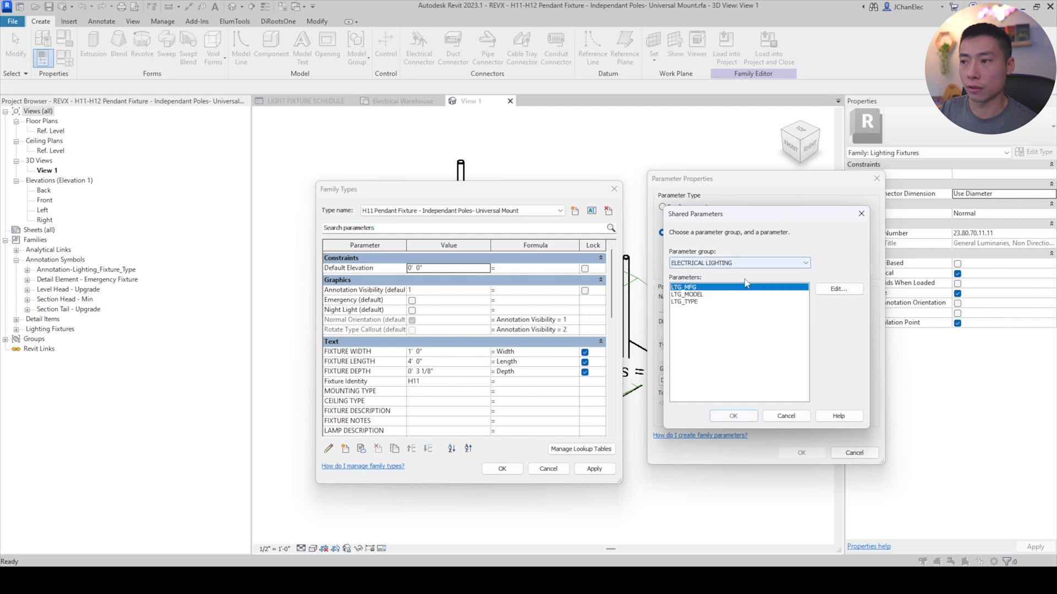
left_click(785, 417)
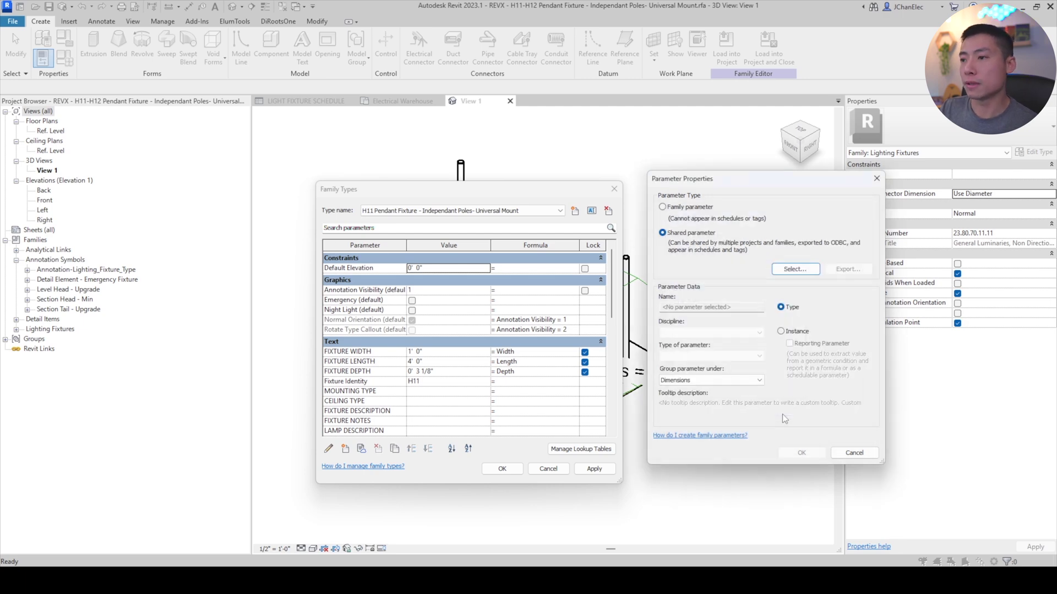
Add the shared parameter LTG_MFG from the ELECTRICAL LIGHTING group as a type parameter grouped under Text.
left_click(795, 269)
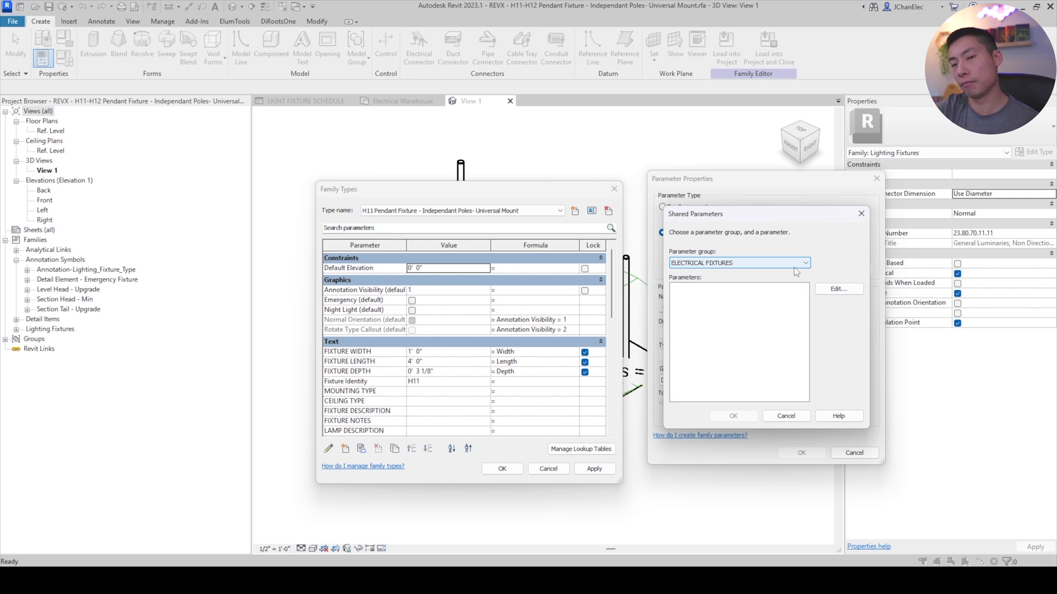
left_click(795, 264)
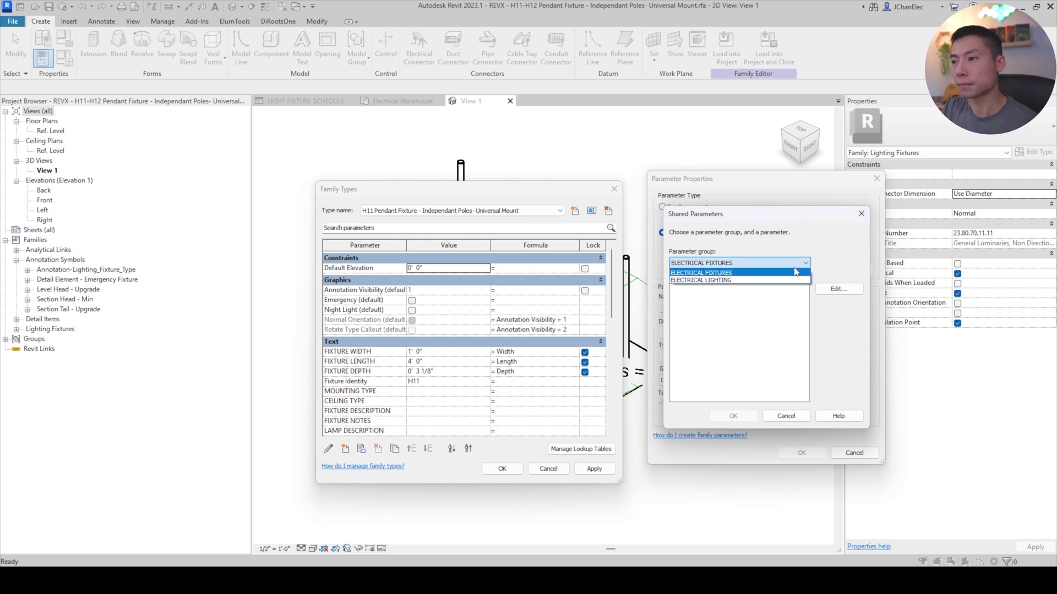
left_click(745, 285)
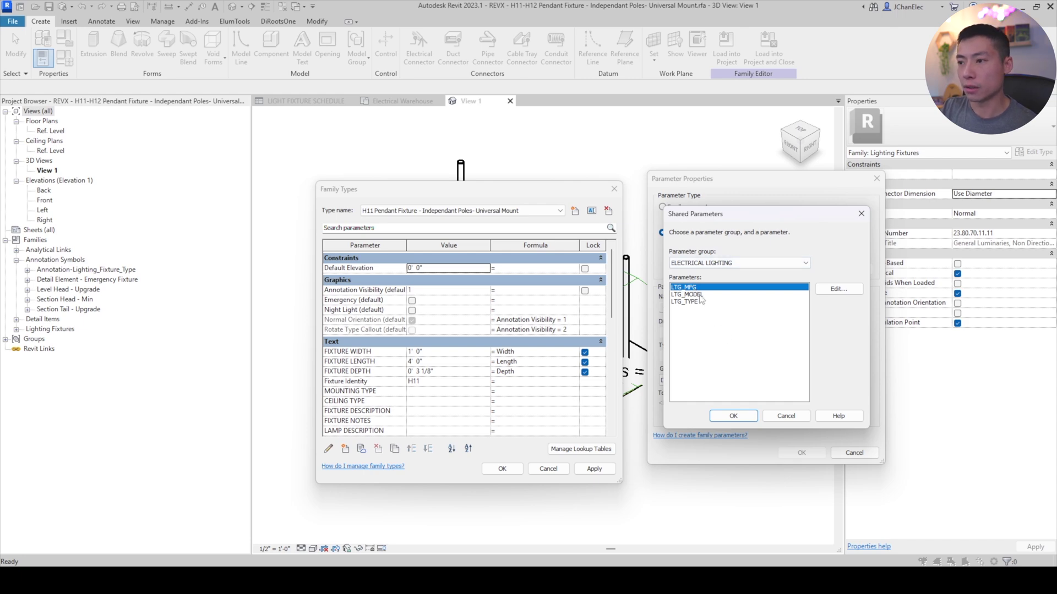
left_click(738, 419)
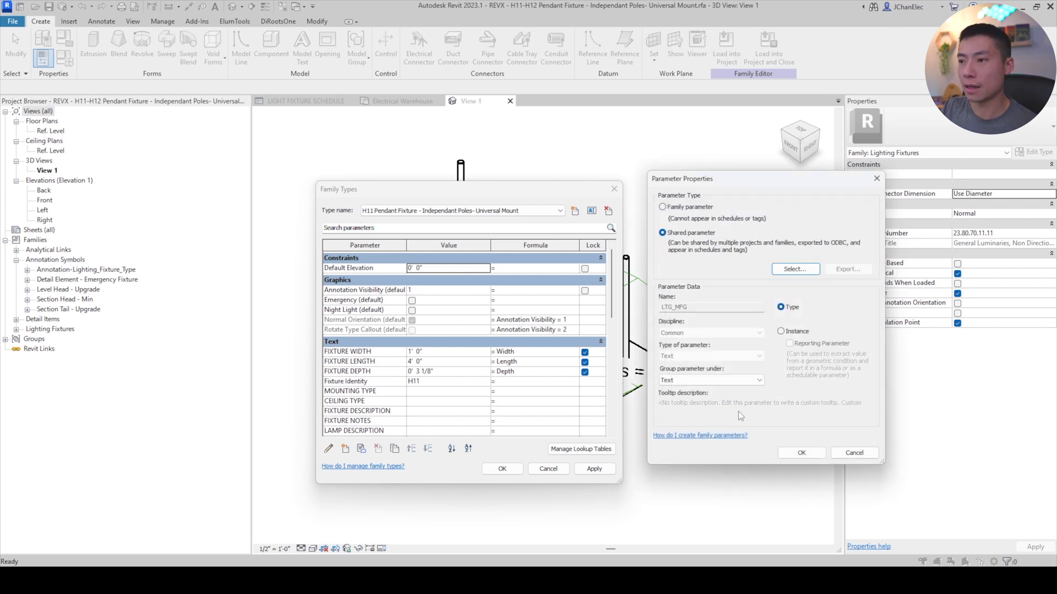
left_click(680, 380)
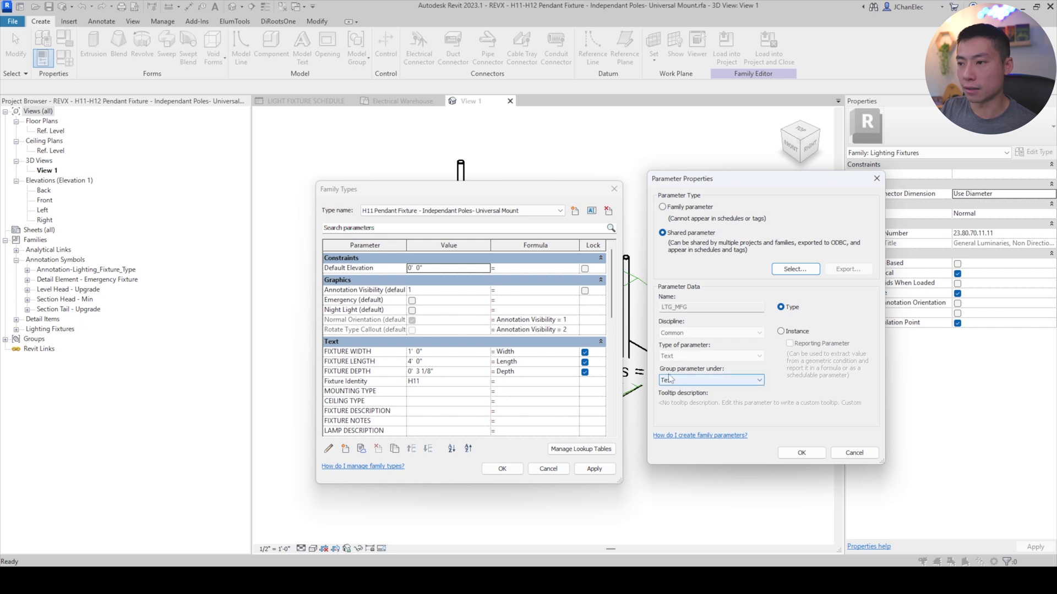
left_click(796, 459)
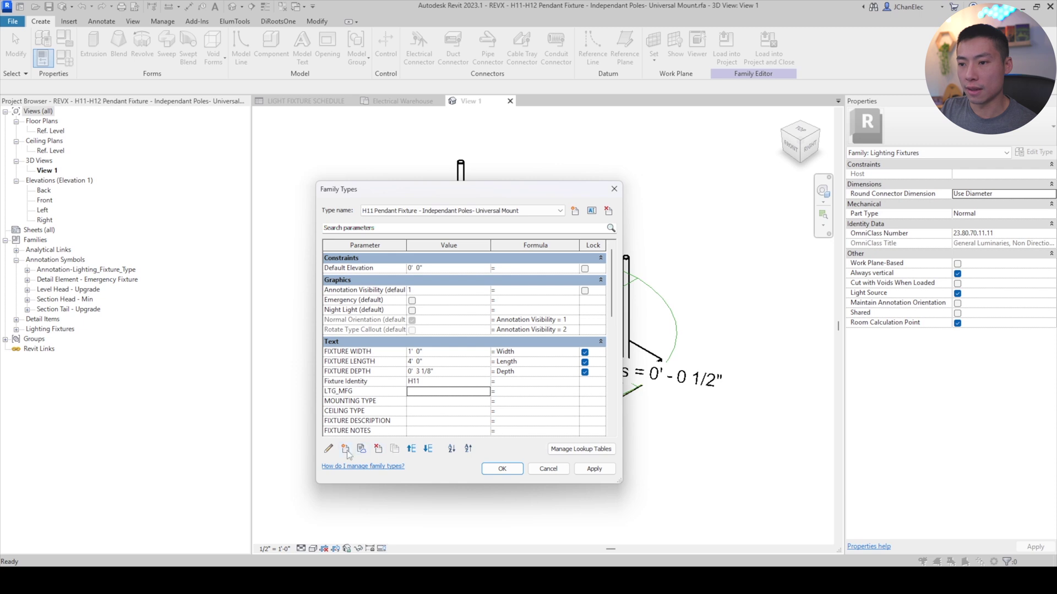
Add the shared parameter LTG_MODEL from the ELECTRICAL LIGHTING group as another type parameter under Text.
left_click(344, 449)
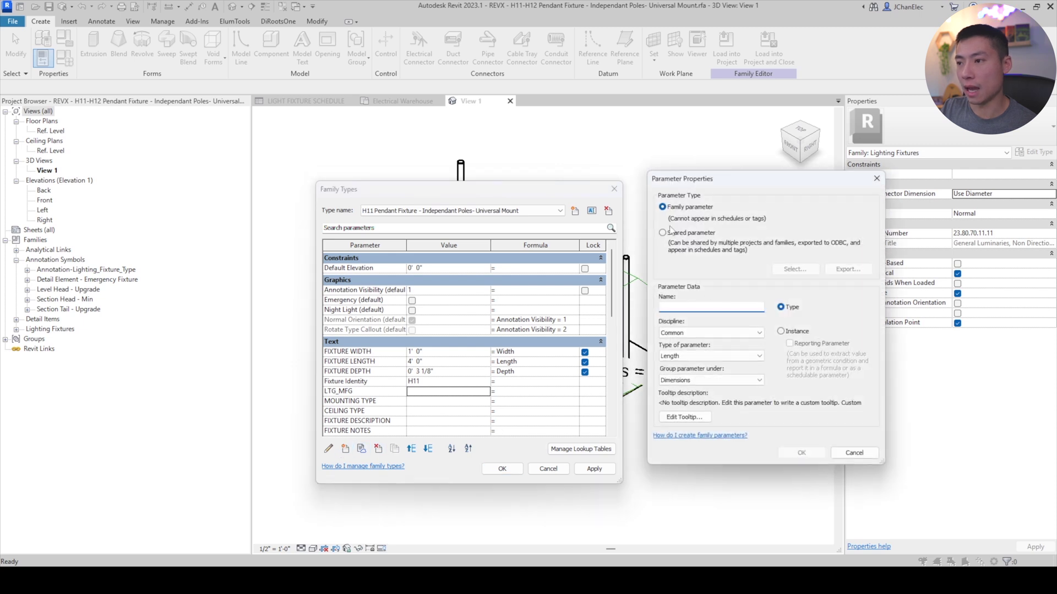
left_click(698, 231)
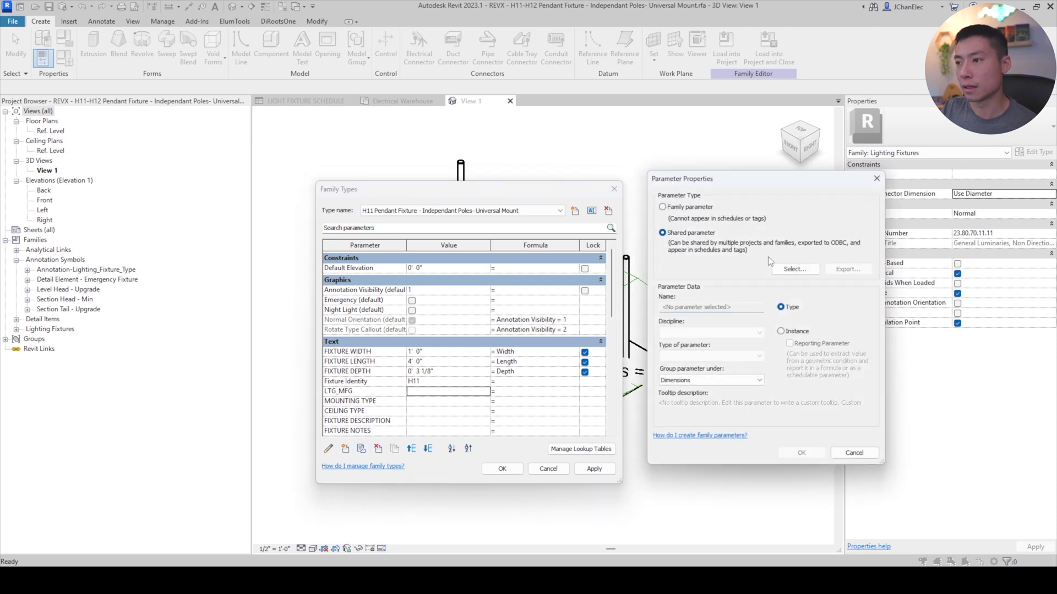
left_click(795, 269)
left_click(712, 264)
left_click(715, 286)
left_click(696, 297)
left_click(735, 417)
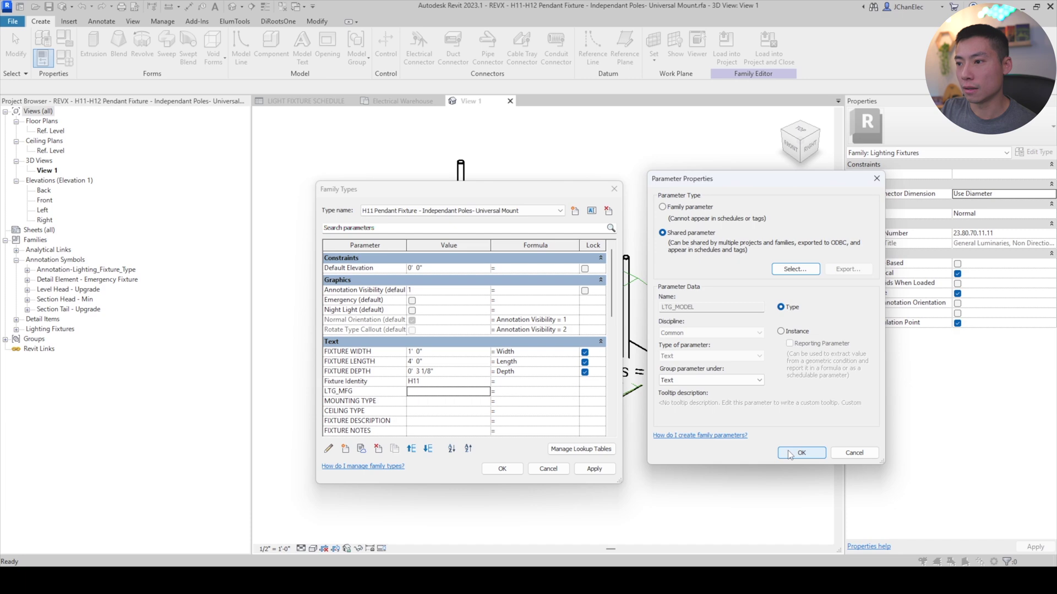
left_click(789, 454)
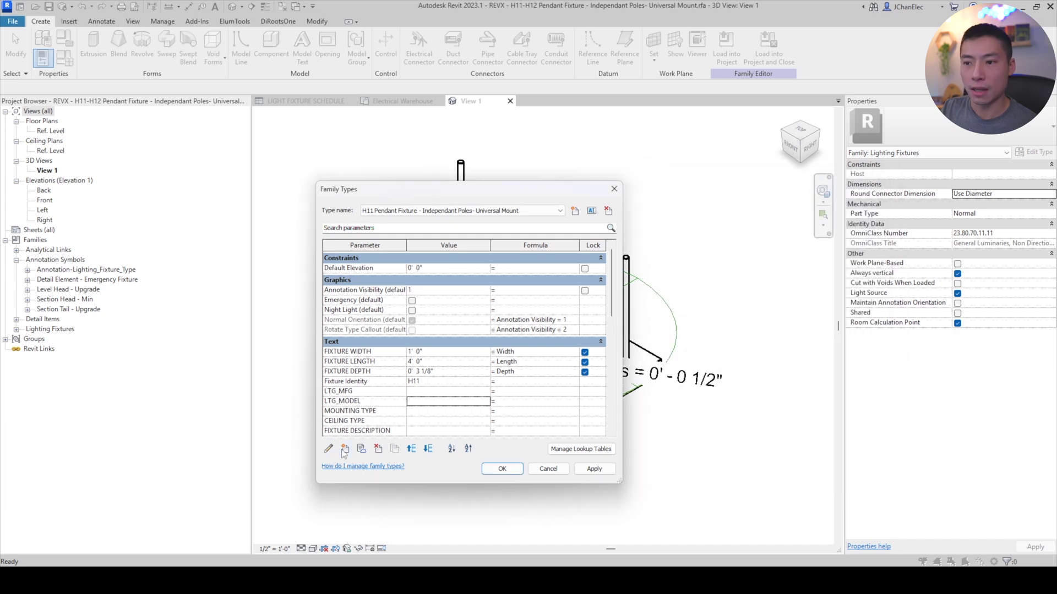
Add the shared parameter LTG_TYPE from the ELECTRICAL LIGHTING group as a type parameter under Text.
left_click(345, 449)
left_click(679, 235)
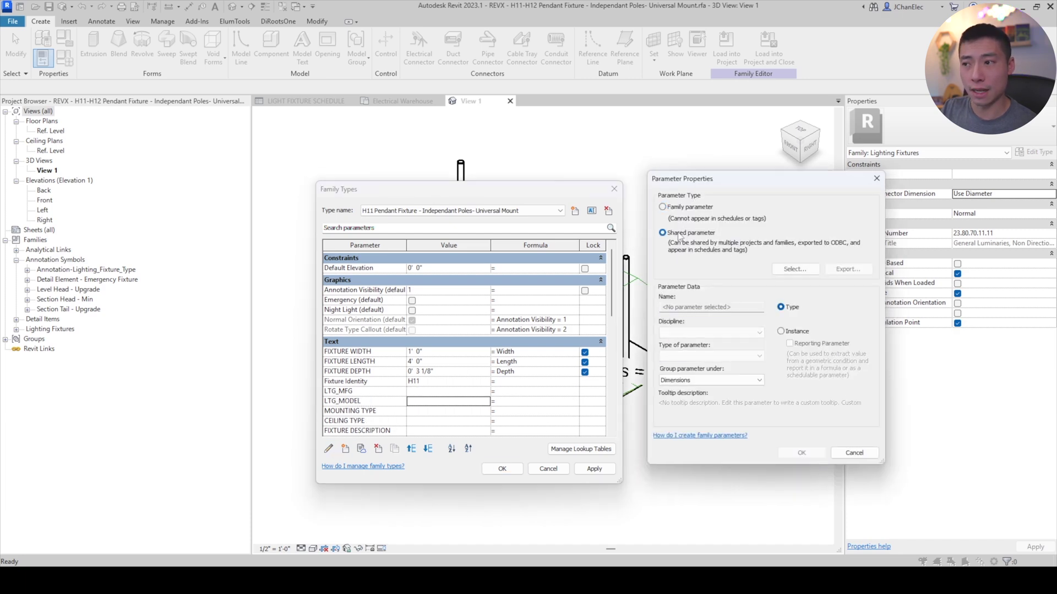
left_click(795, 269)
left_click(725, 263)
left_click(721, 280)
left_click(694, 295)
left_click(694, 290)
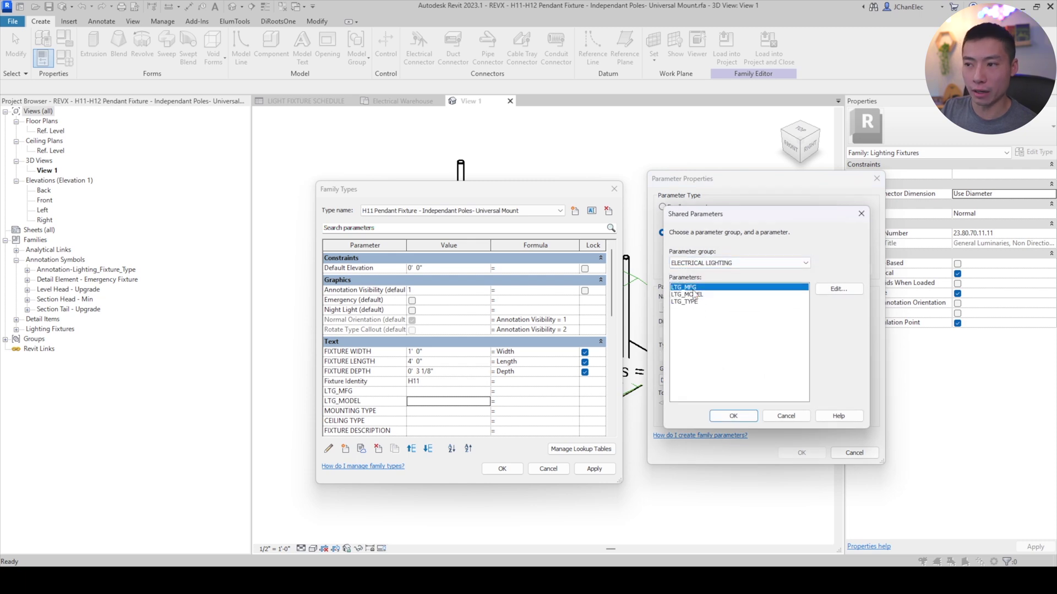
left_click(694, 303)
left_click(692, 287)
left_click(692, 301)
left_click(692, 287)
left_click(691, 301)
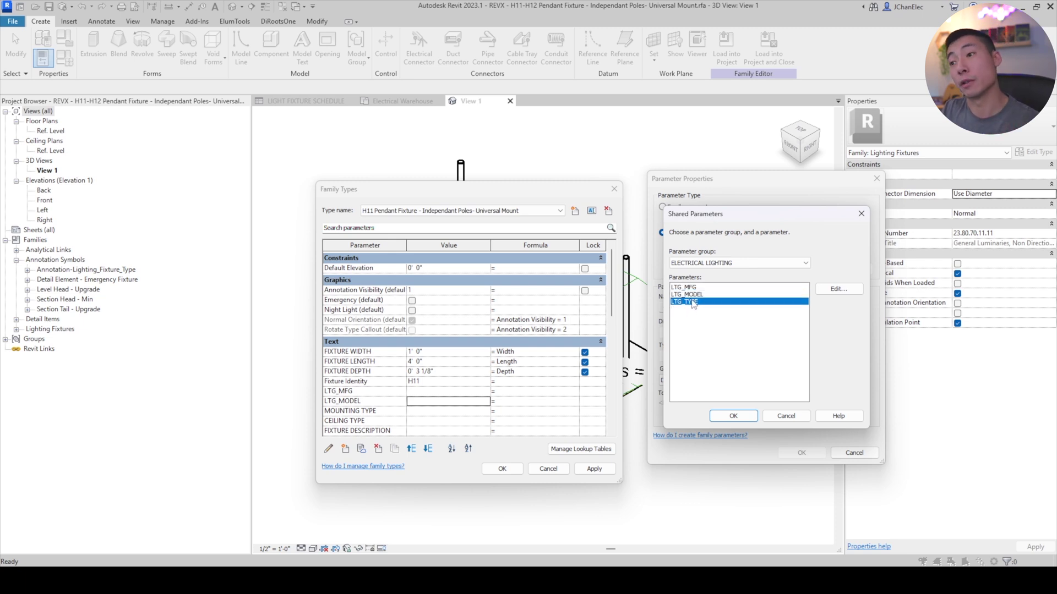
left_click(747, 420)
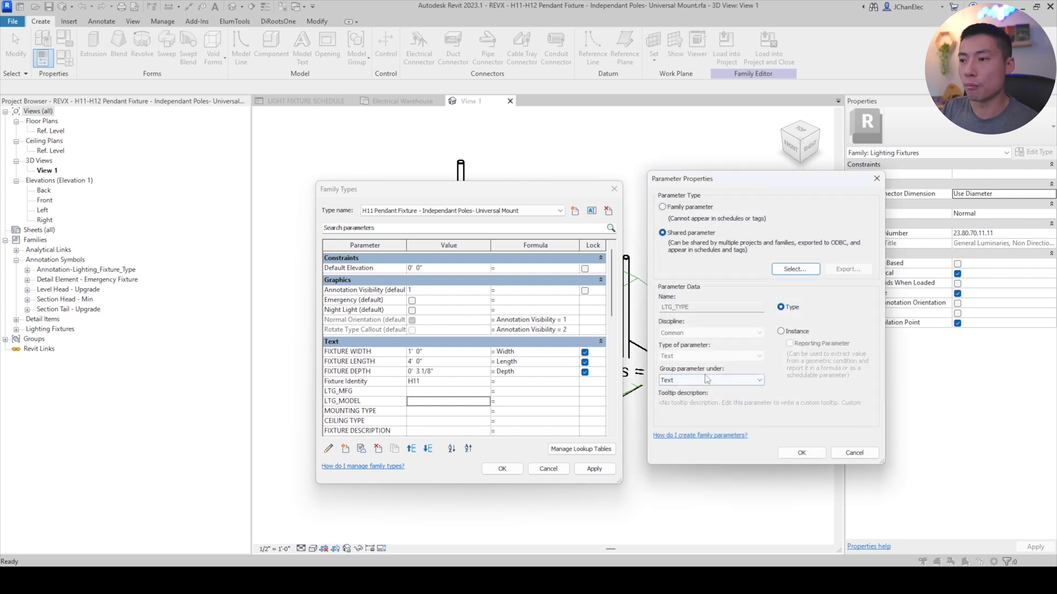
left_click(797, 453)
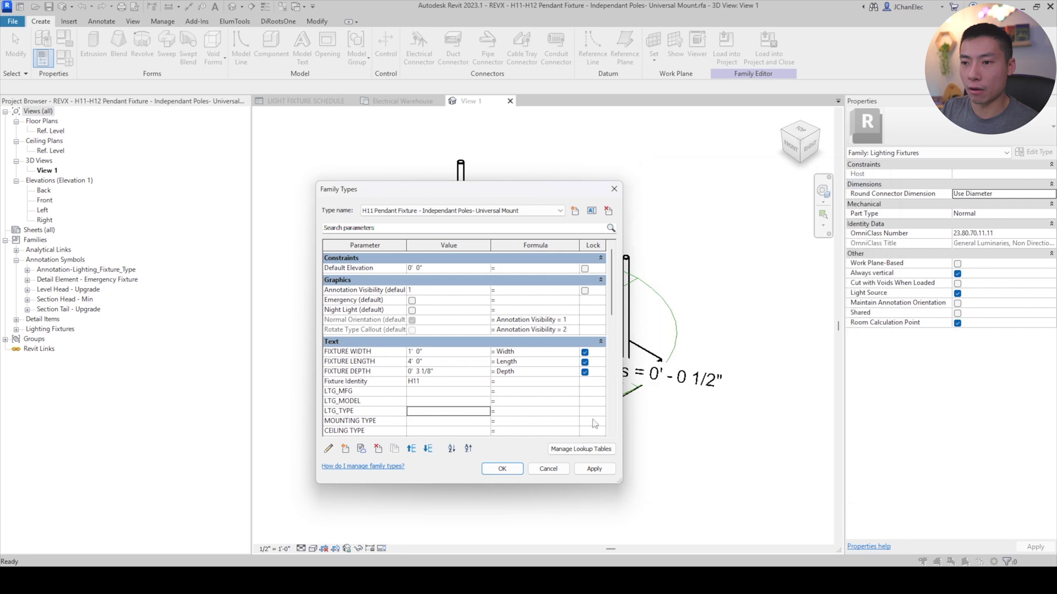
Discard the LTG parameters added in the family types, and recheck the family's parameter list.
left_click(383, 401)
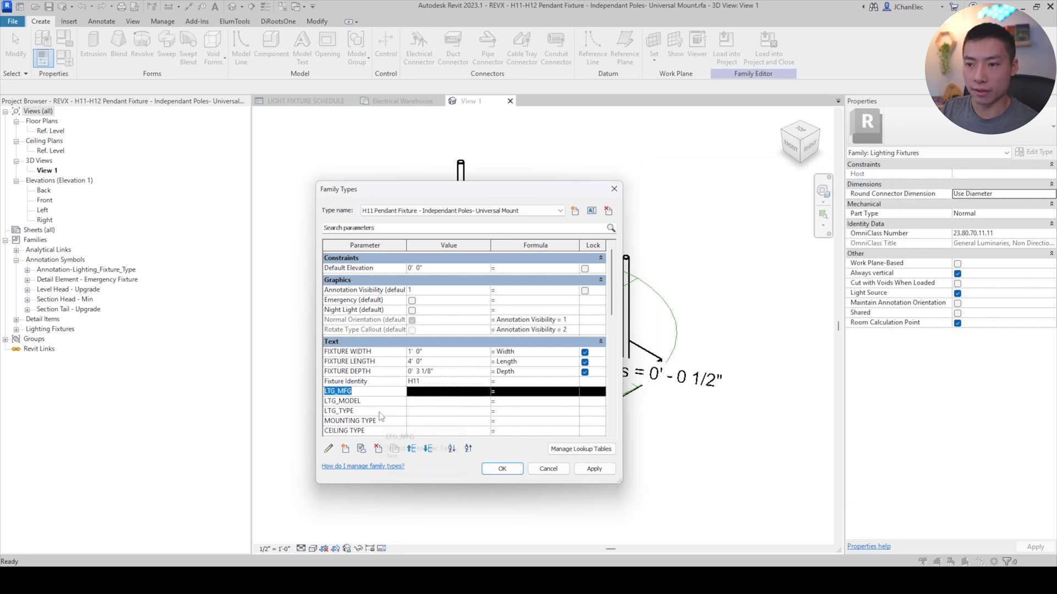
left_click(394, 412)
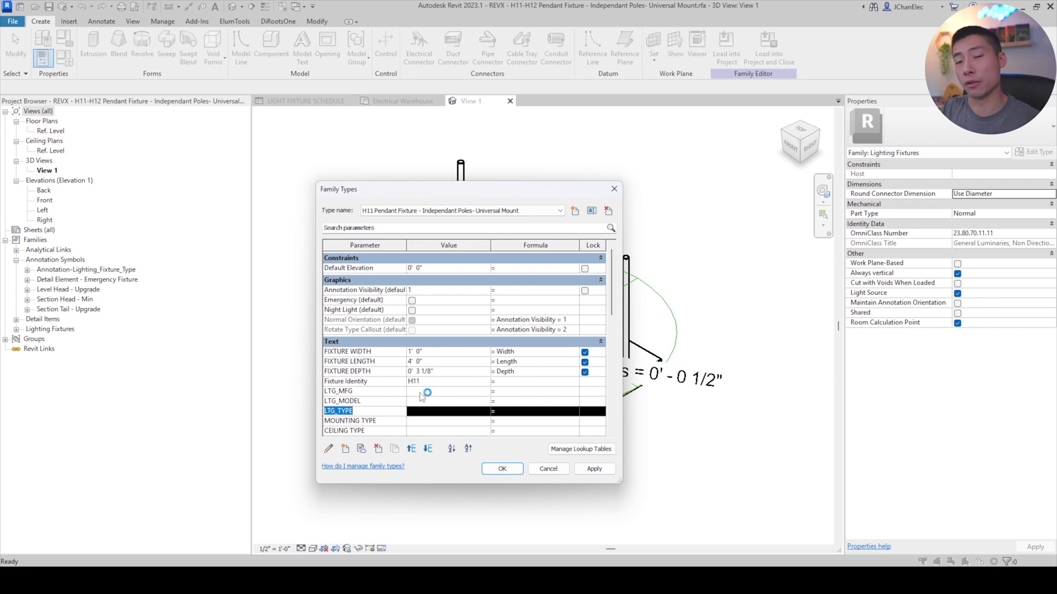
left_click(547, 471)
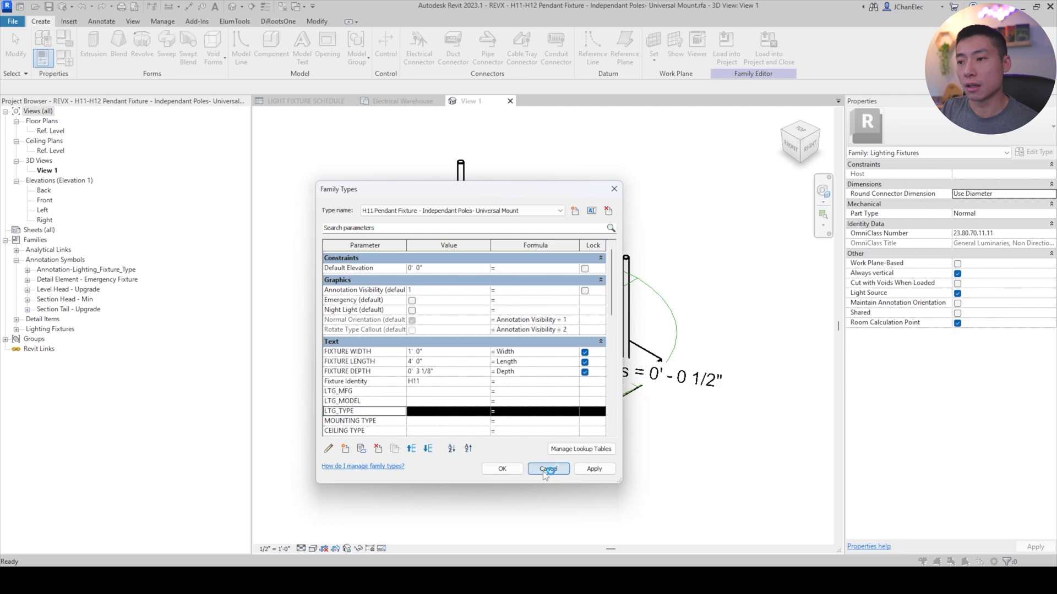
left_click(43, 57)
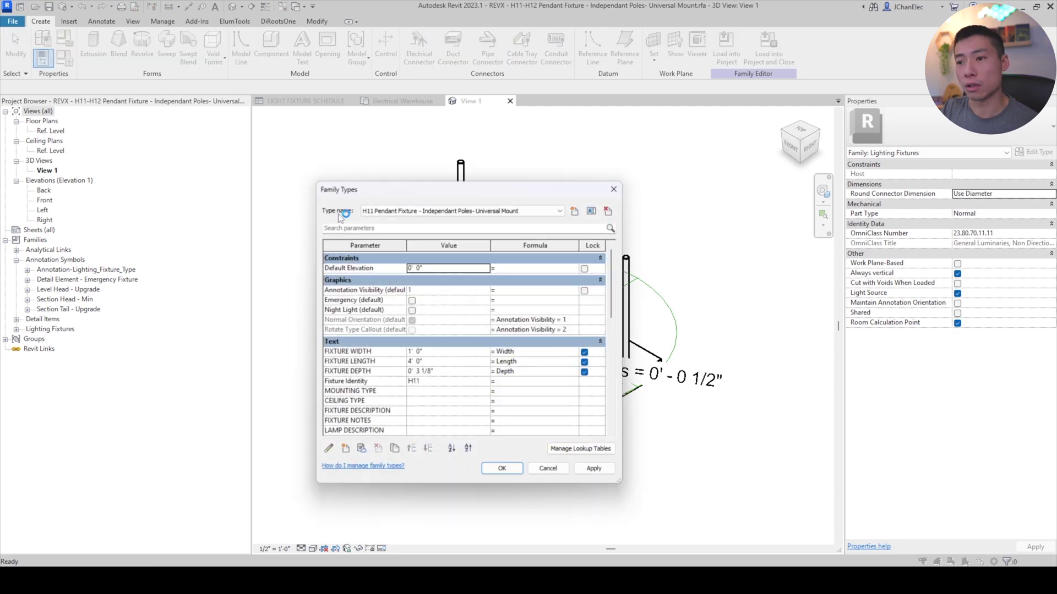
scroll(366, 352, "down", 2)
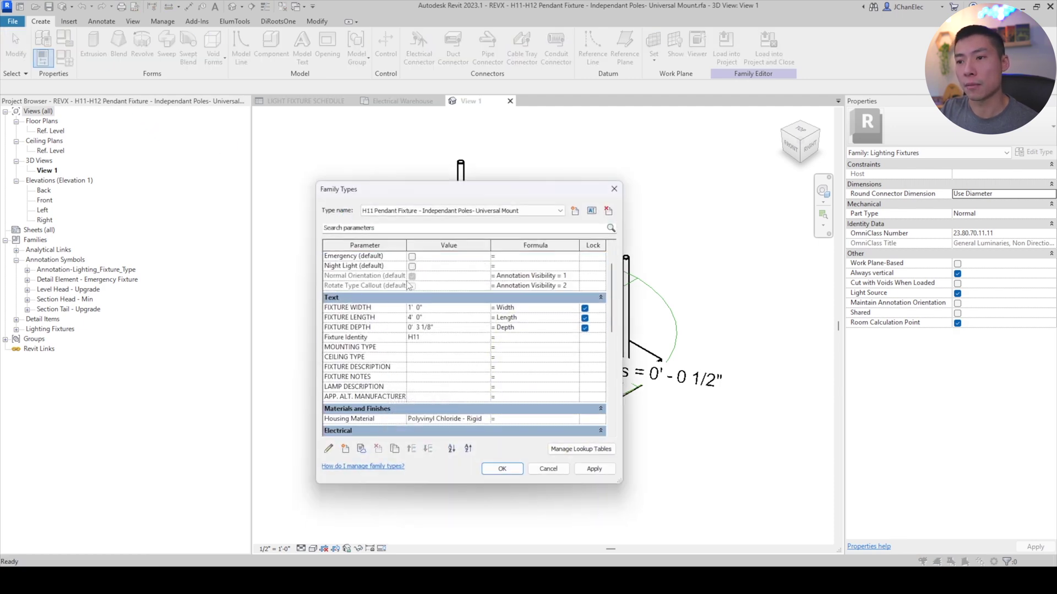
left_click(497, 469)
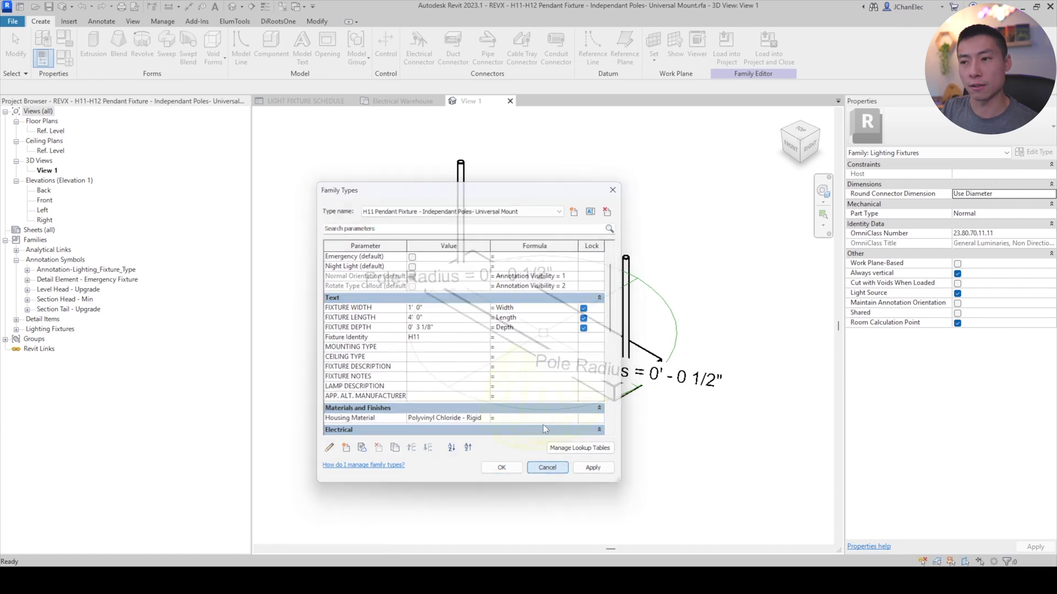
Open the DiRoots ParaManager for the pendant fixture family.
left_click(274, 22)
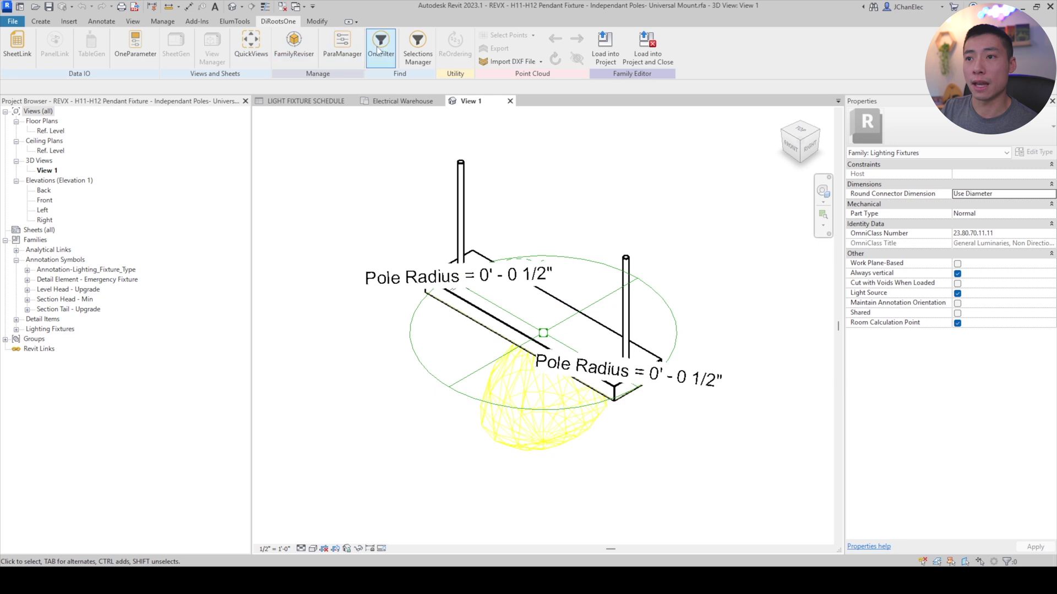
left_click(344, 60)
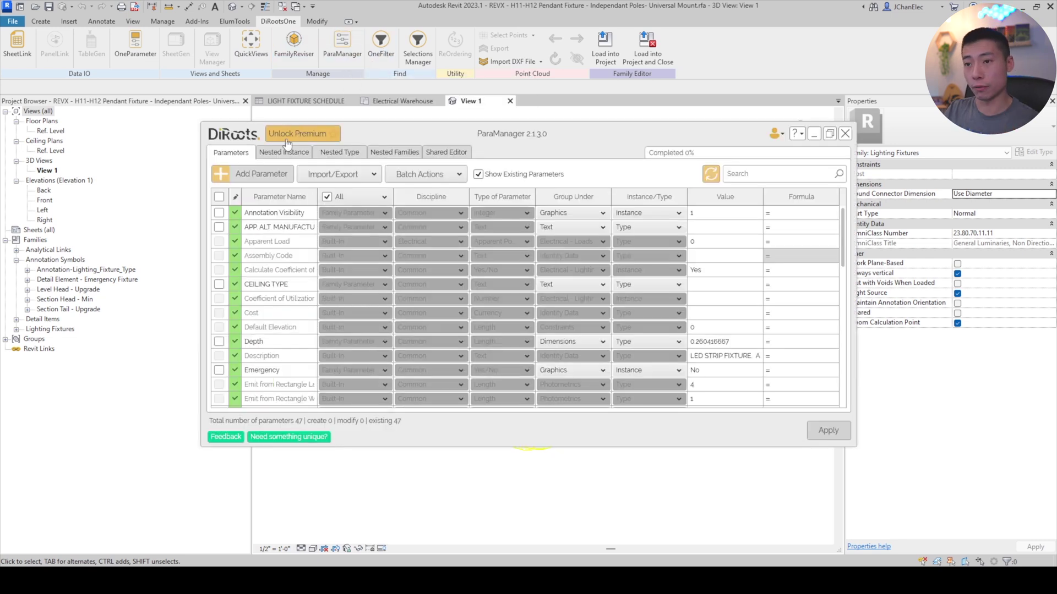
Add a blank new parameter to the family's parameter list and delete it again.
left_click(274, 177)
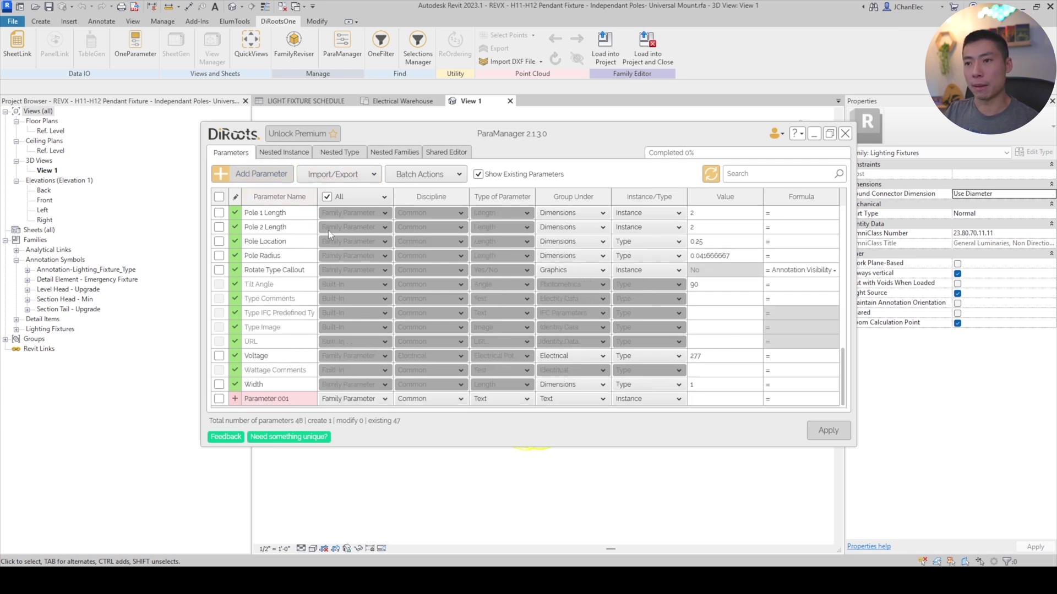
left_click(219, 399)
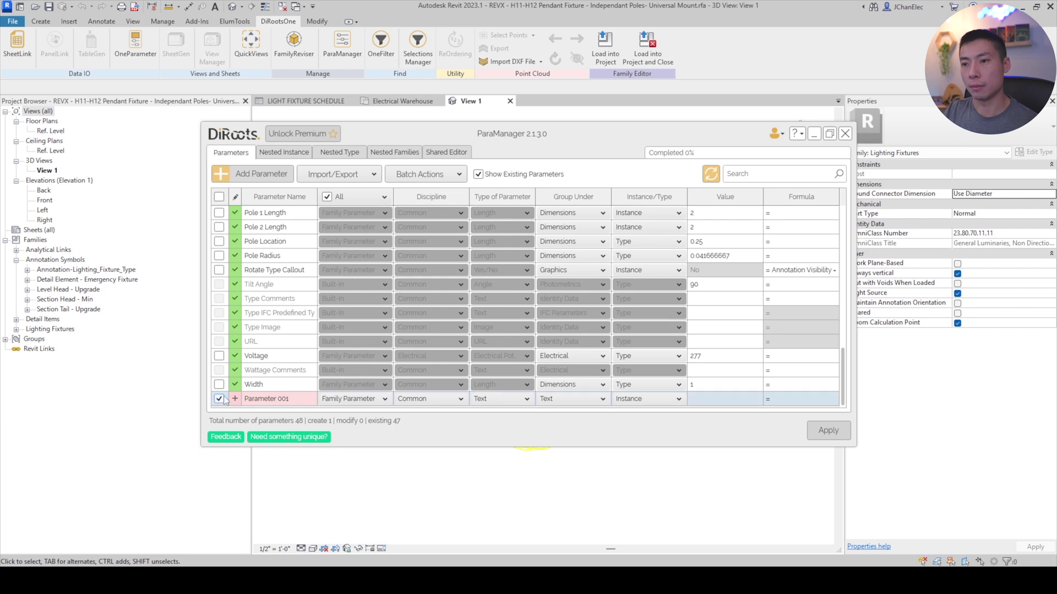
left_click(463, 175)
left_click(440, 212)
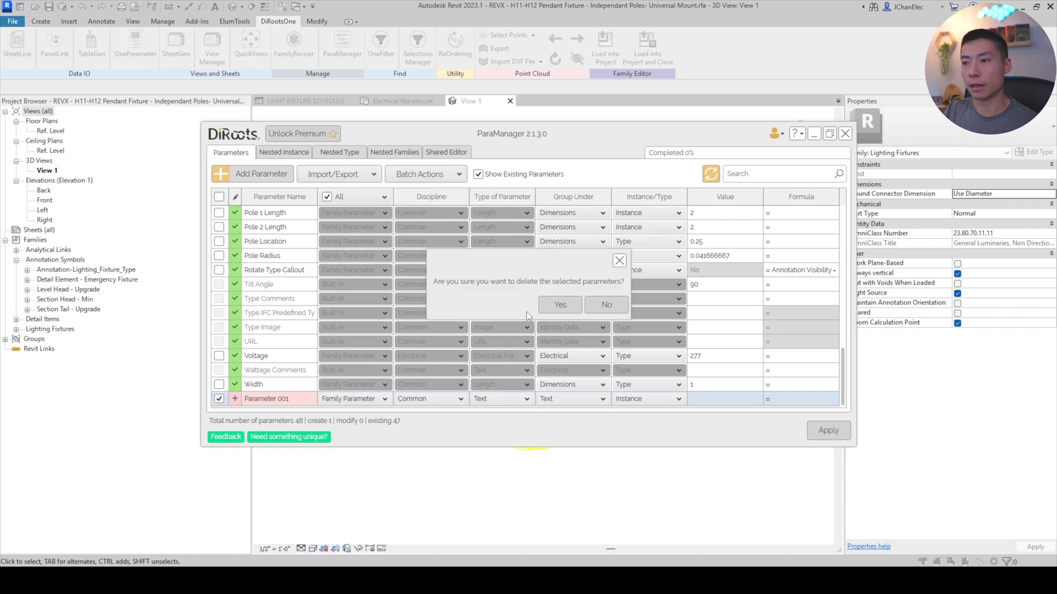
left_click(559, 304)
Start a shared parameter import from the Test_SP_MASTER_ text file in the Documents folder.
left_click(331, 175)
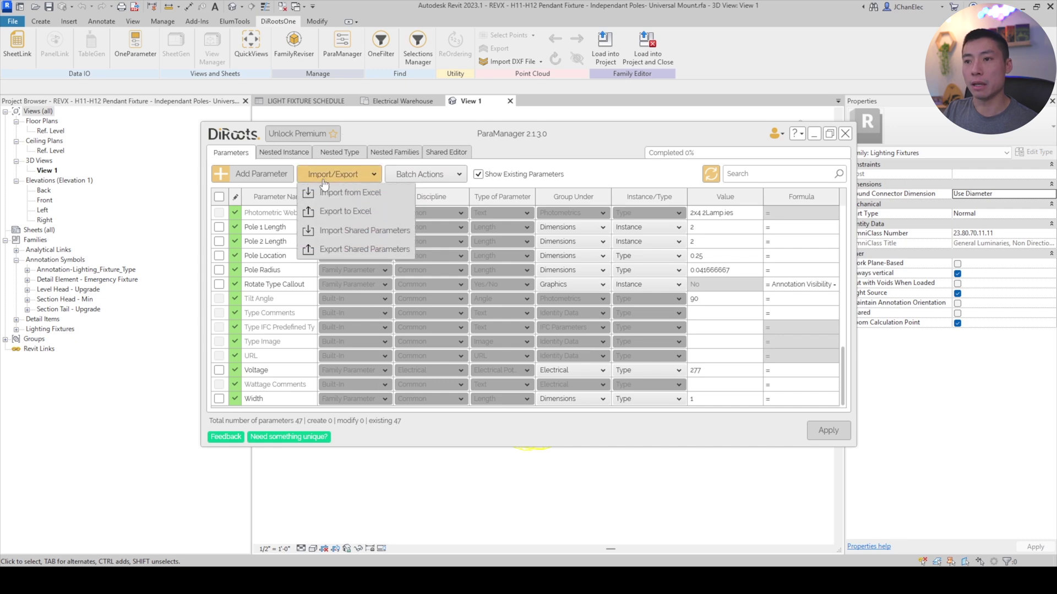
left_click(359, 232)
left_click(396, 326)
left_click(485, 324)
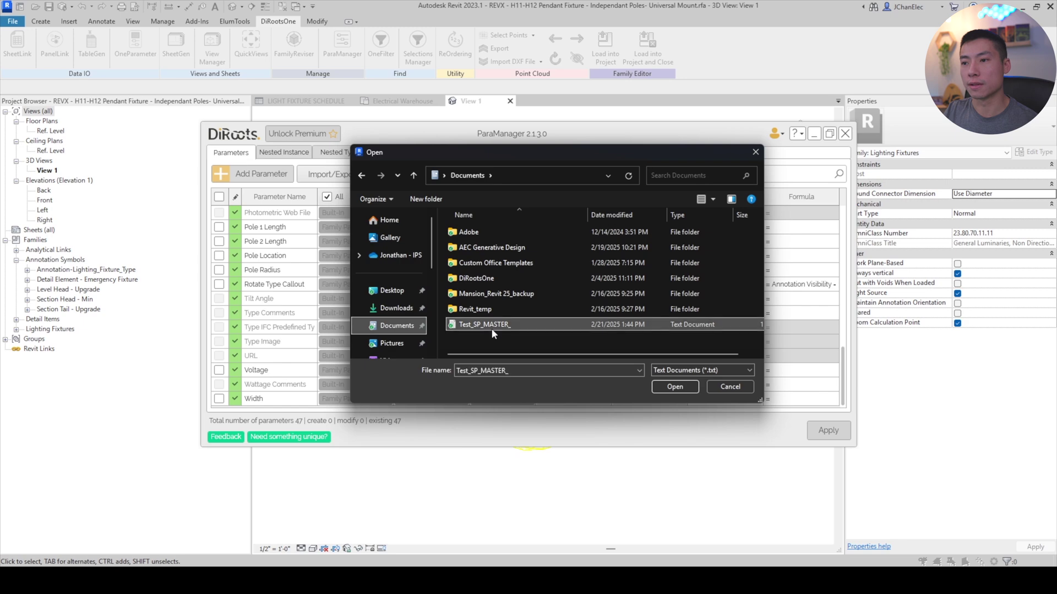
left_click(682, 387)
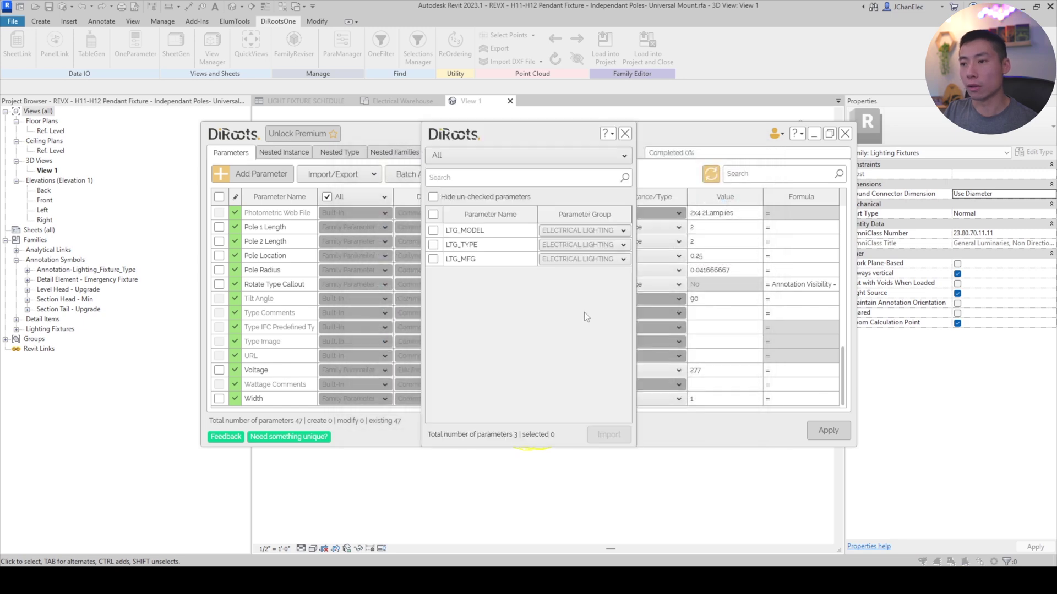
Filter the shared parameters to the ELECTRICAL LIGHTING group and import LTG_MODEL, LTG_TYPE and LTG_MFG.
left_click(488, 155)
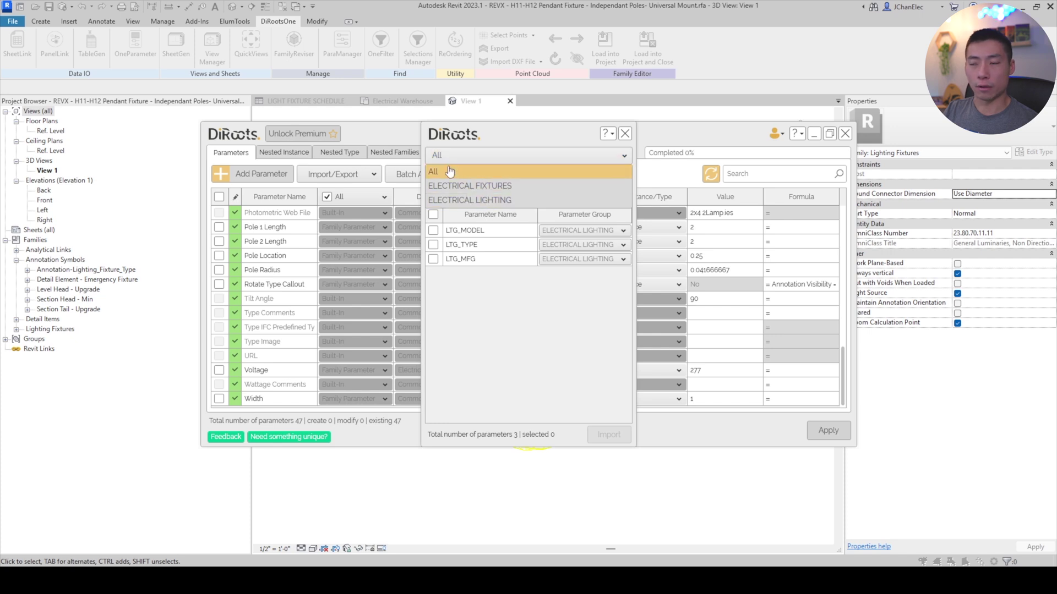
left_click(466, 185)
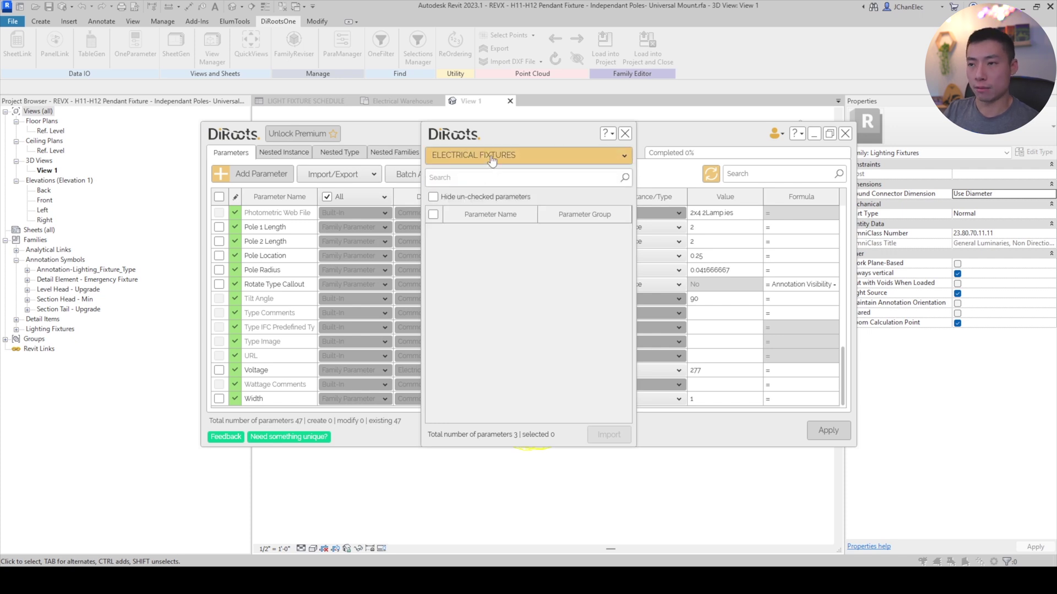
left_click(493, 158)
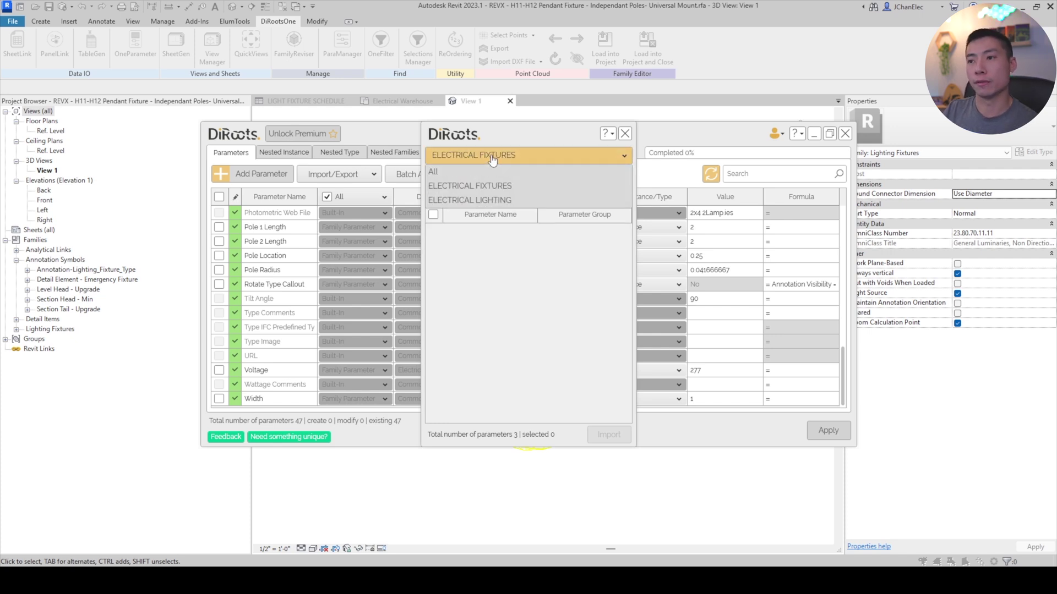
left_click(480, 198)
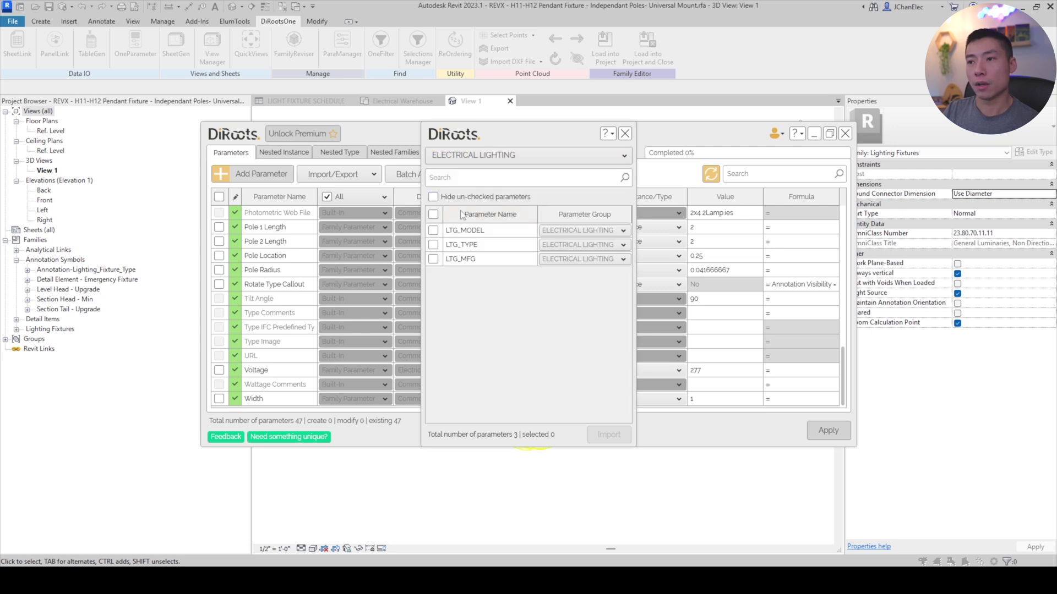
left_click(433, 214)
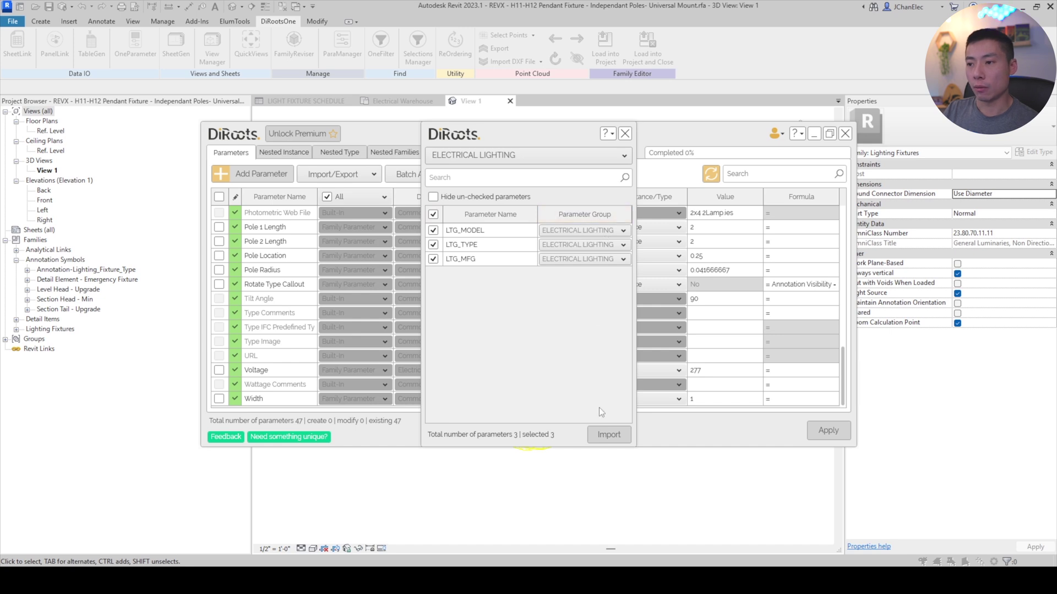
left_click(607, 435)
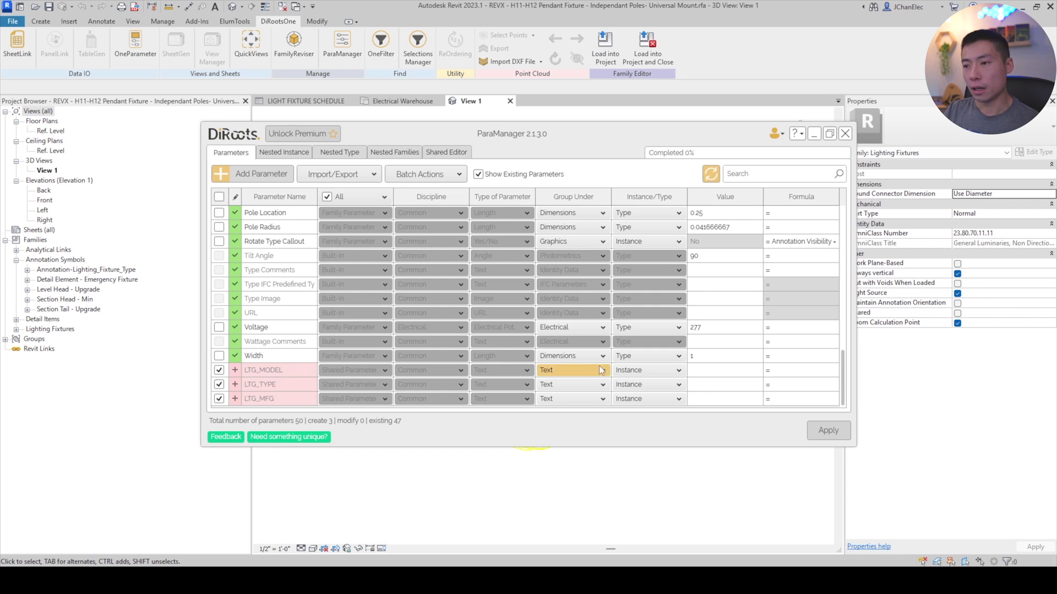
Set LTG_MODEL, LTG_TYPE and LTG_MFG to be type parameters instead of instance parameters.
left_click(637, 372)
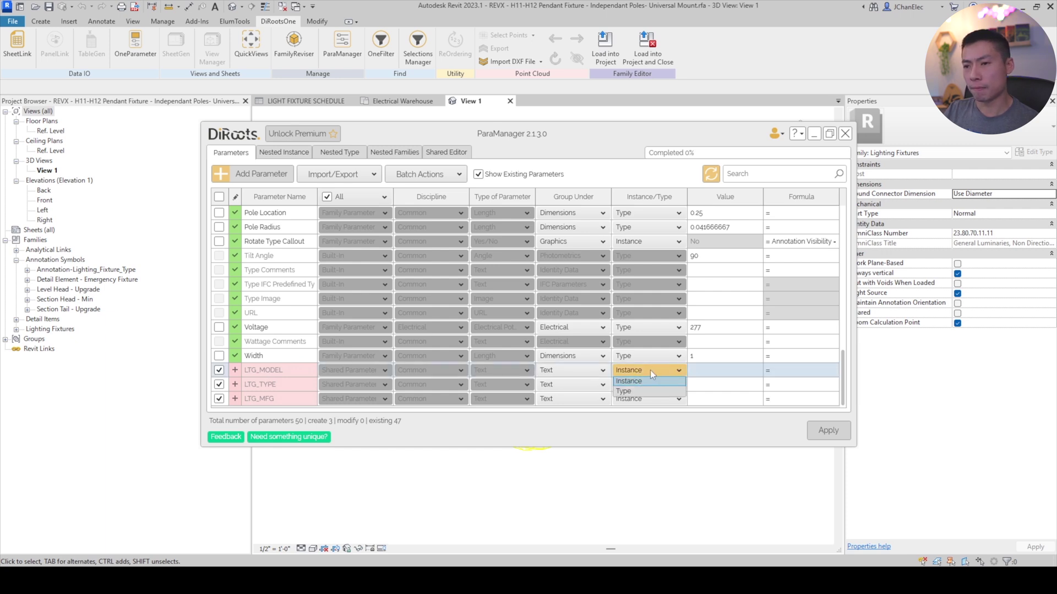
left_click(633, 390)
left_click(643, 385)
left_click(633, 405)
left_click(648, 399)
left_click(630, 419)
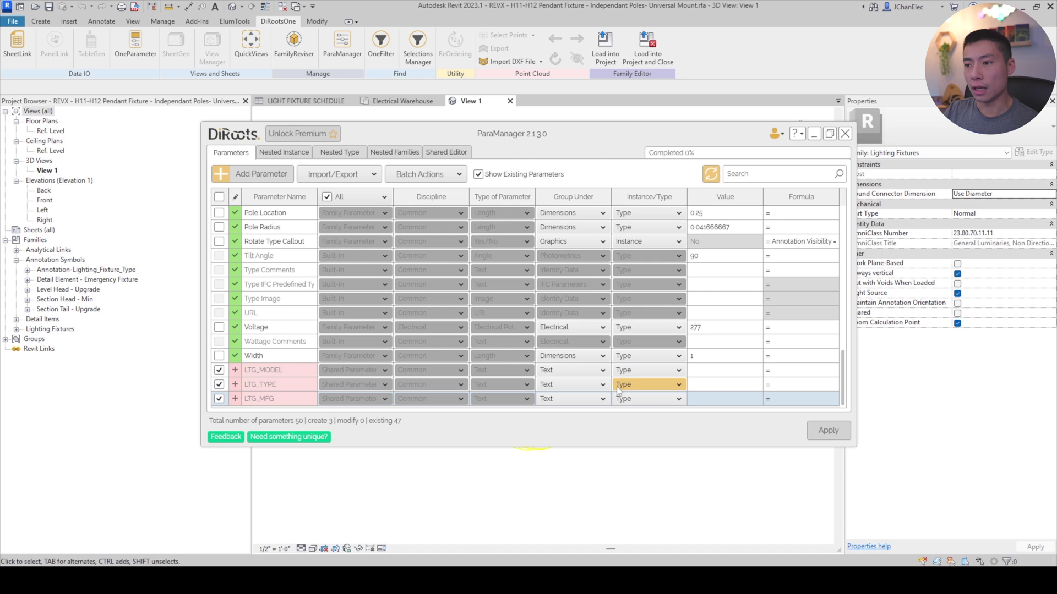
Keep LTG_MODEL grouped under Text, apply the three new parameters to the pendant family and close ParaManager.
left_click(577, 375)
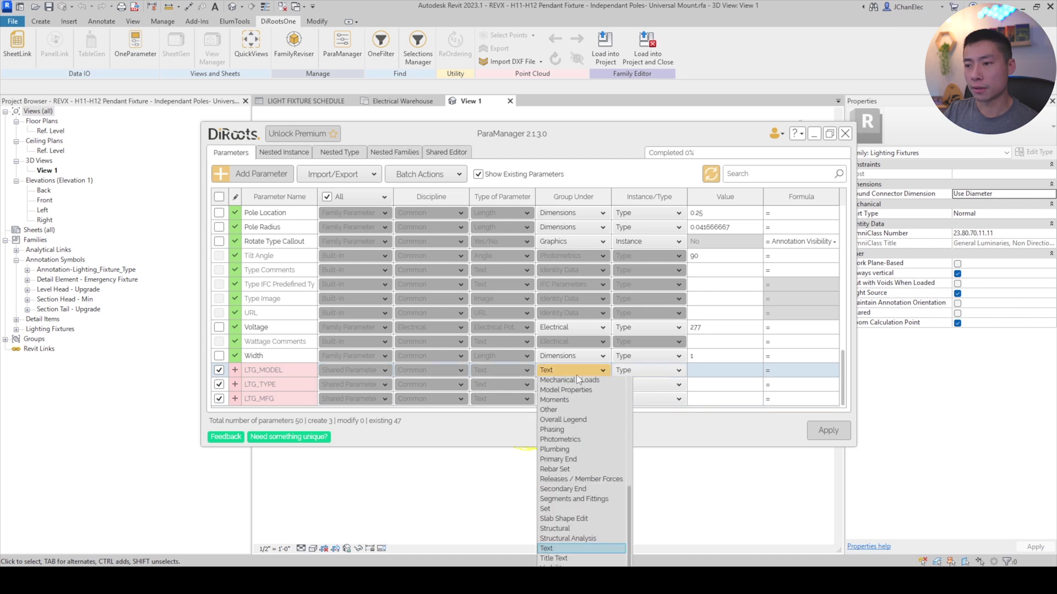
left_click(576, 375)
left_click(842, 438)
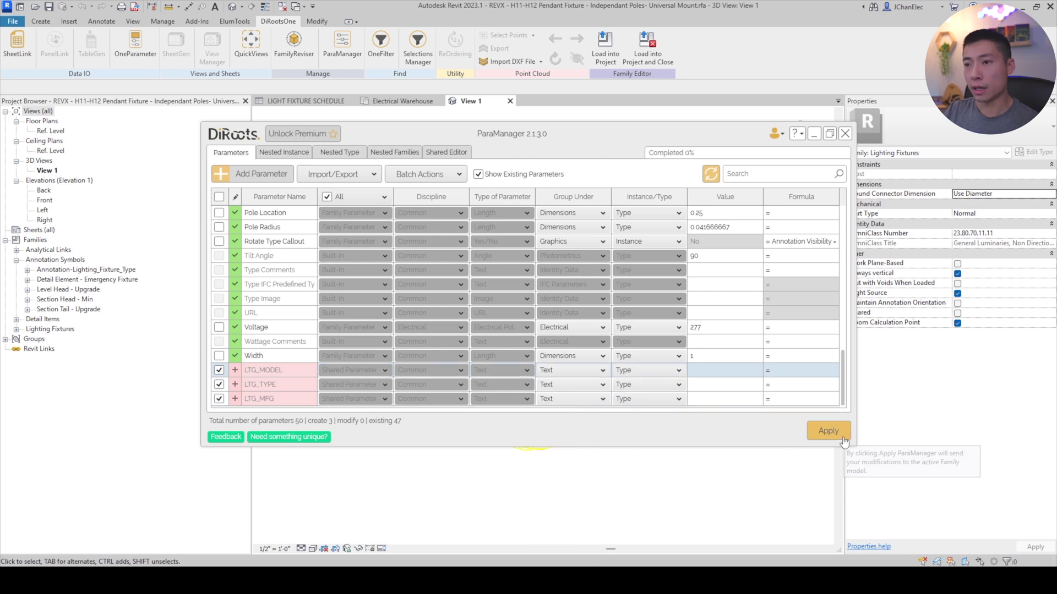
left_click(550, 306)
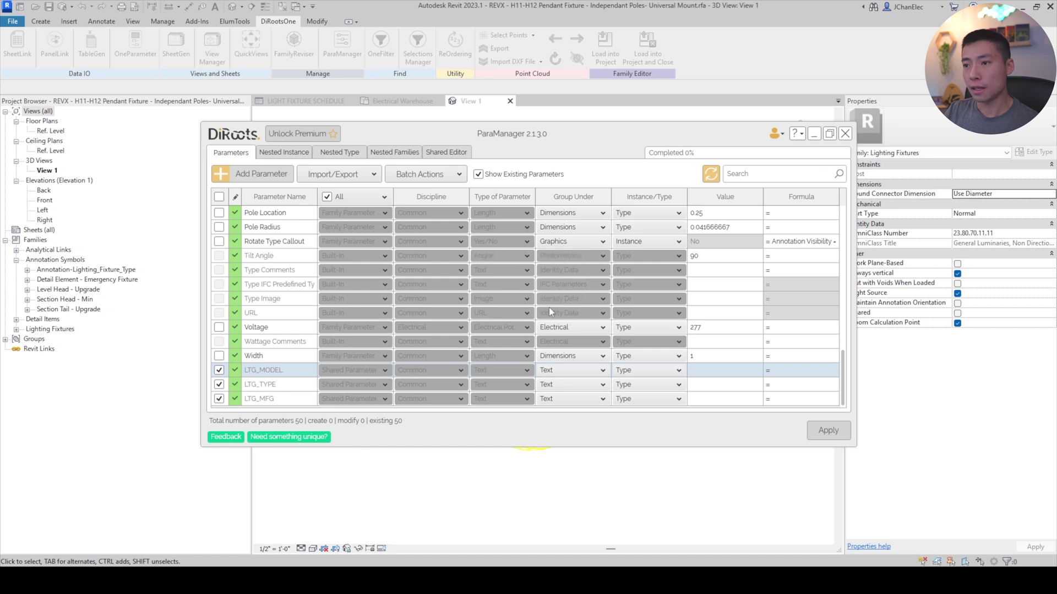
left_click(844, 135)
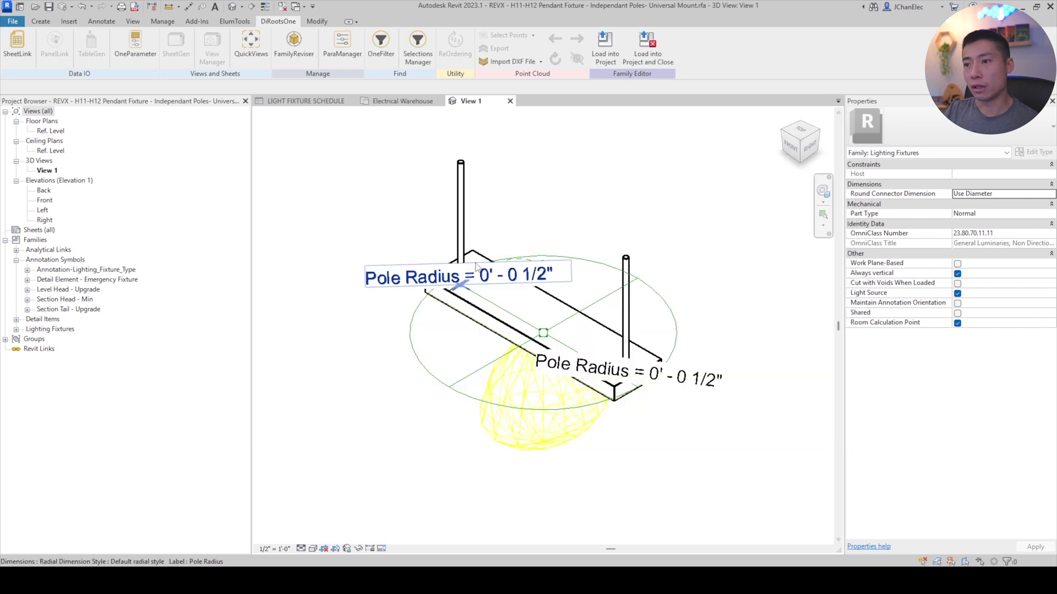
Open the Family Types of the pendant family and set LTG_TYPE to C for the H11 type.
left_click(40, 22)
left_click(43, 57)
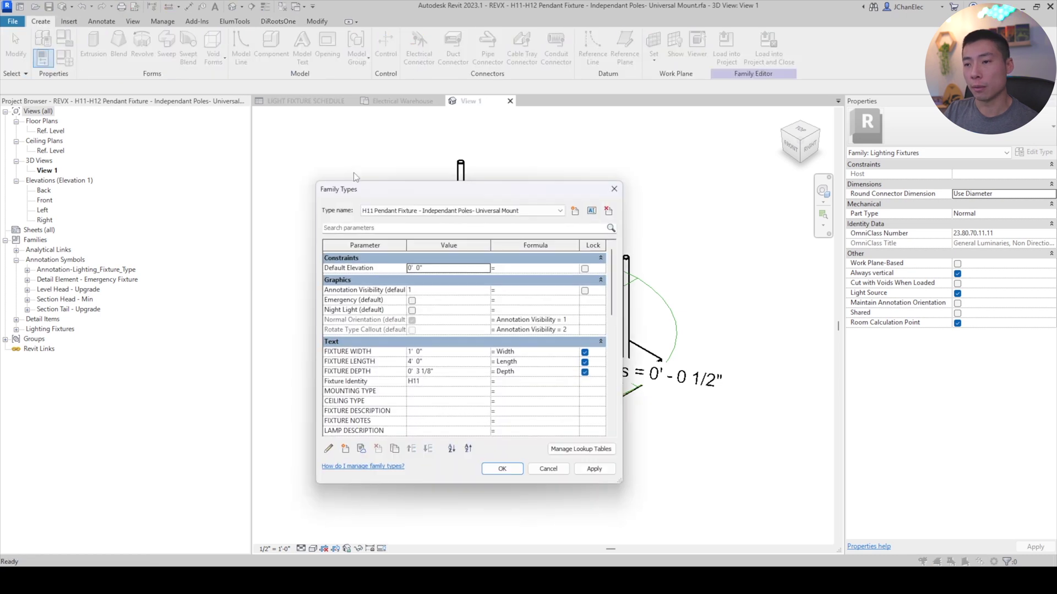
scroll(350, 380, "down", 3)
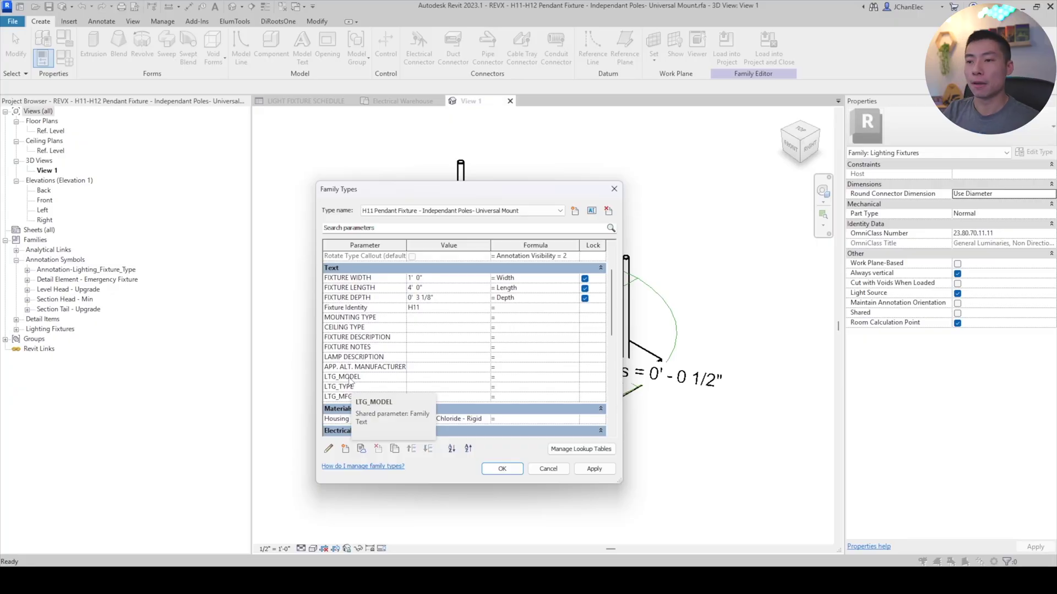
left_click(349, 377)
left_click(435, 378)
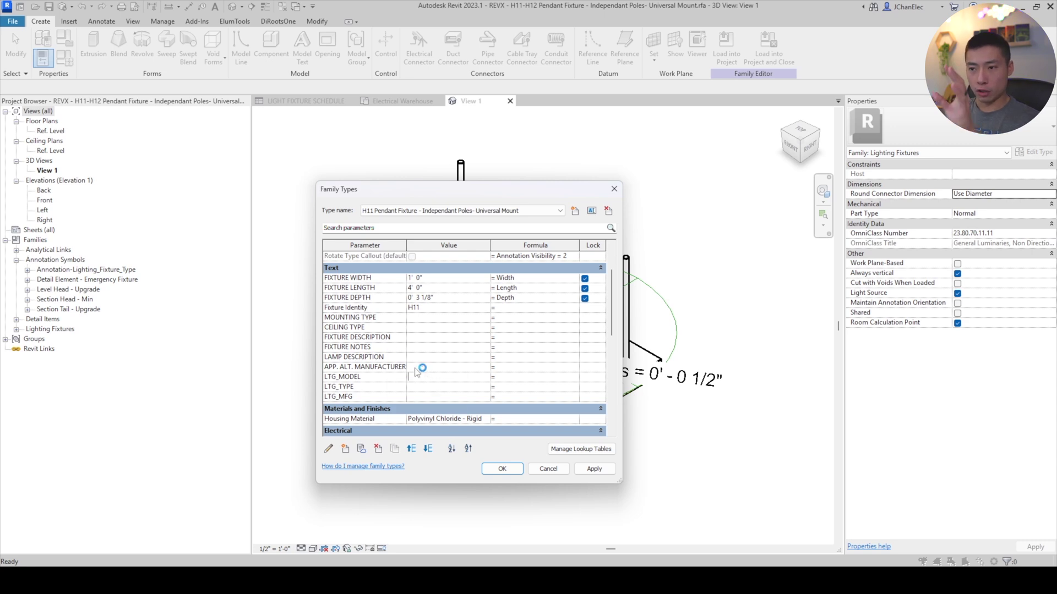
left_click(443, 388)
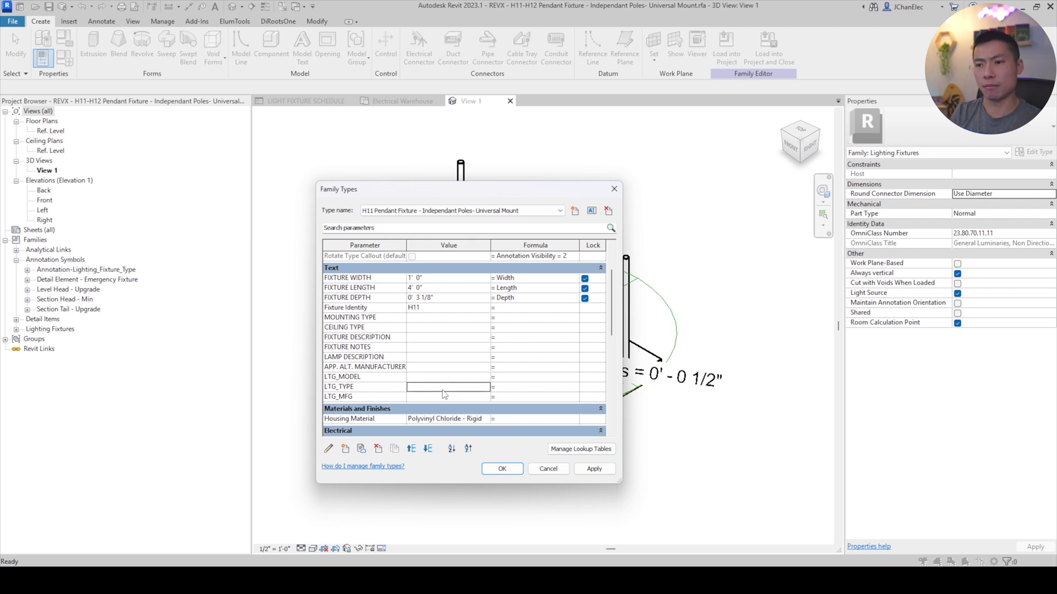
type("c")
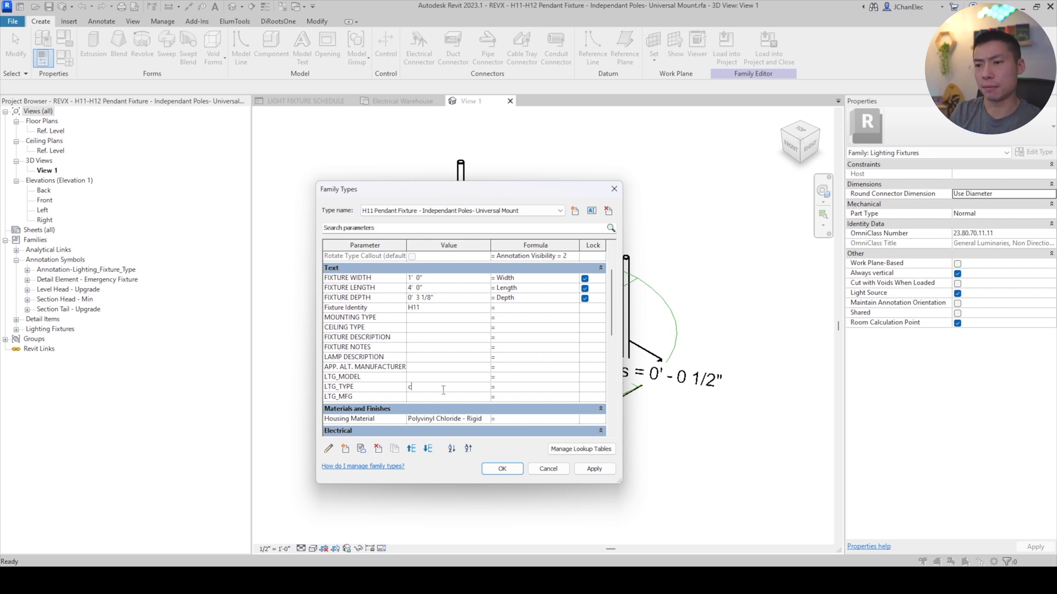
type("C")
key("Tab")
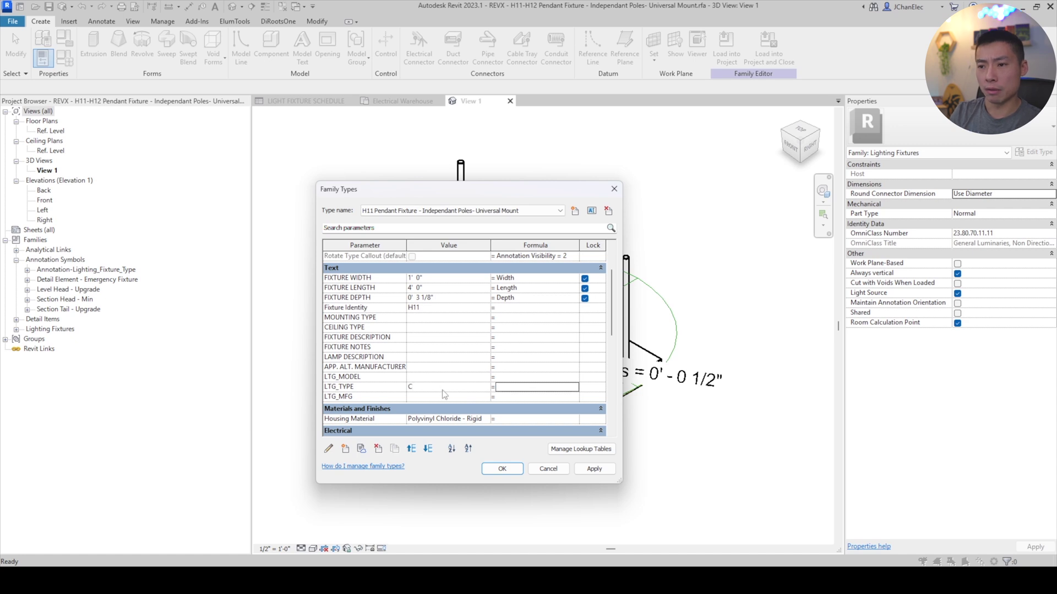
Set the H11 type's LTG_MFG to COLUMBIA and LTG_MODEL to LCAT, and accept the family type values.
left_click(446, 397)
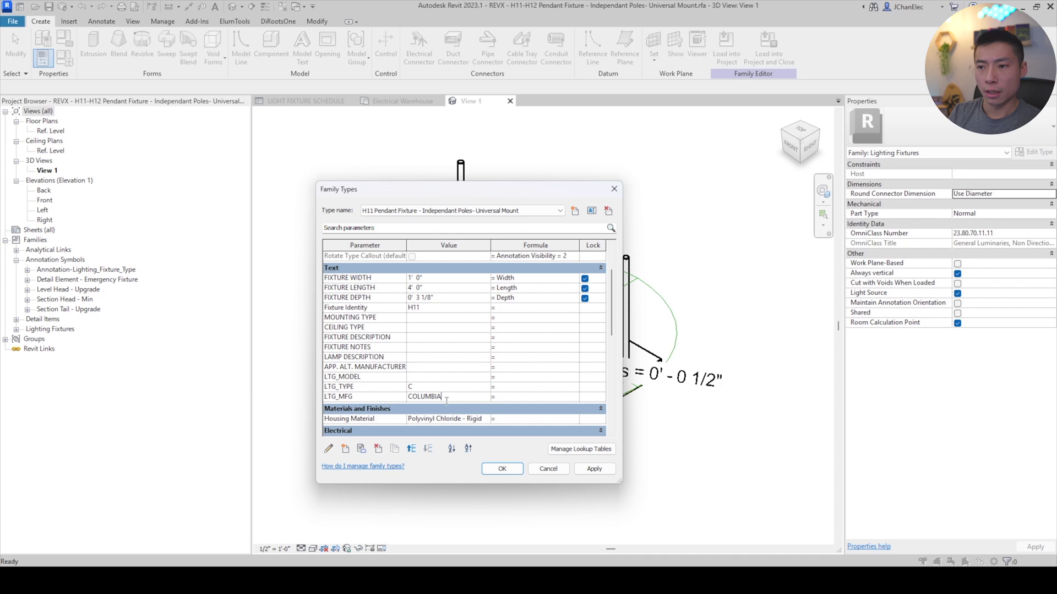
left_click(432, 379)
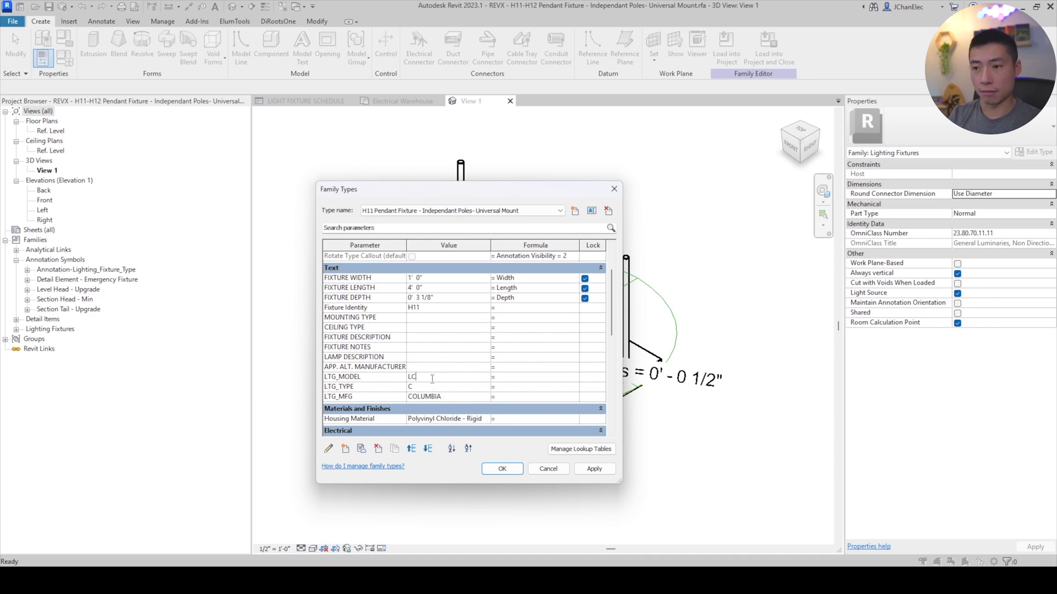
left_click(502, 469)
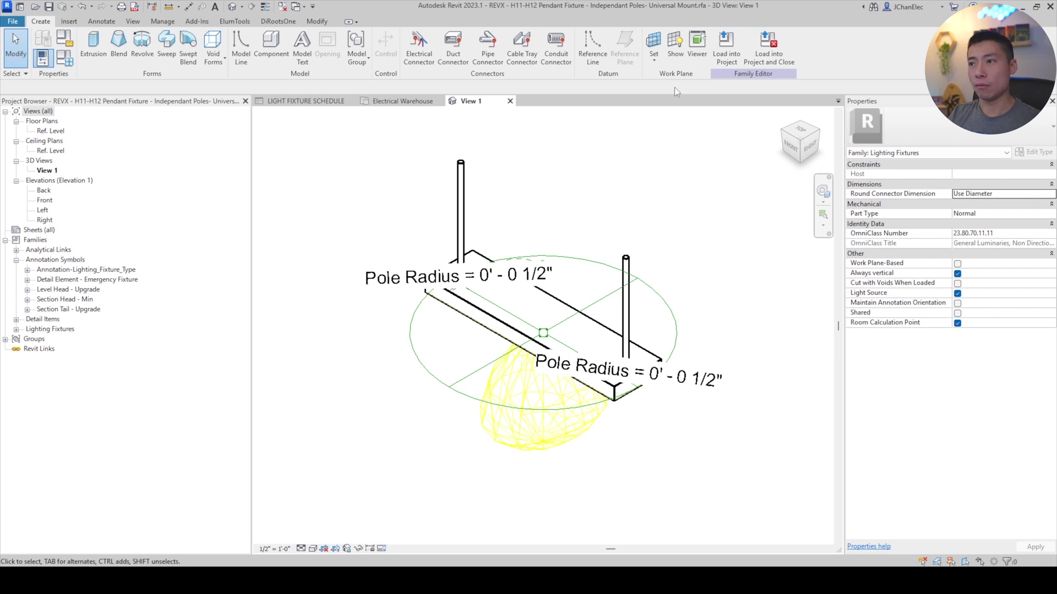
Load the pendant family into the project and close it without saving the family file, making the project's family editable.
left_click(750, 59)
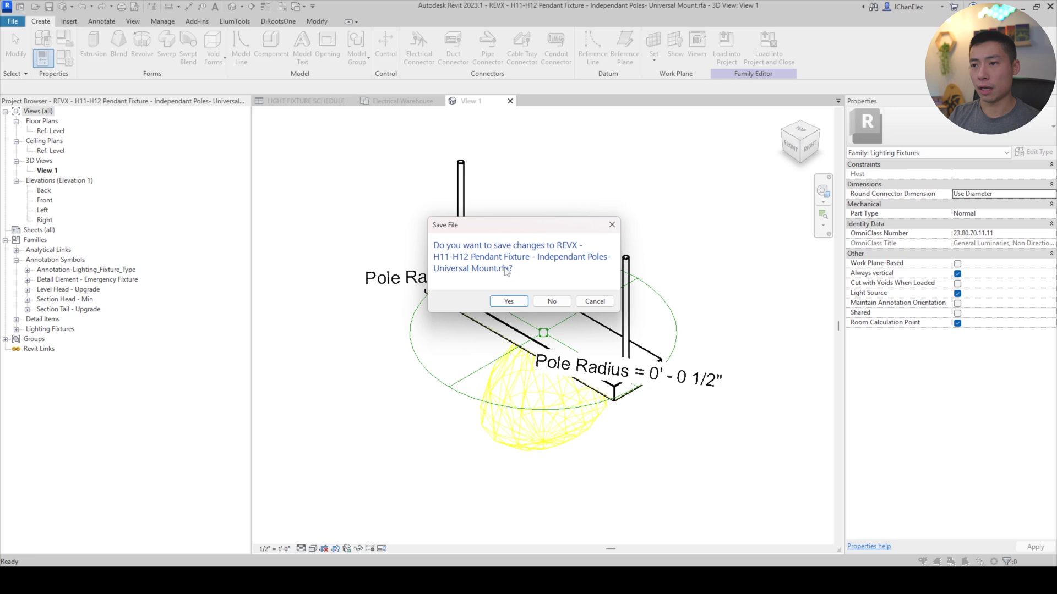
left_click(551, 301)
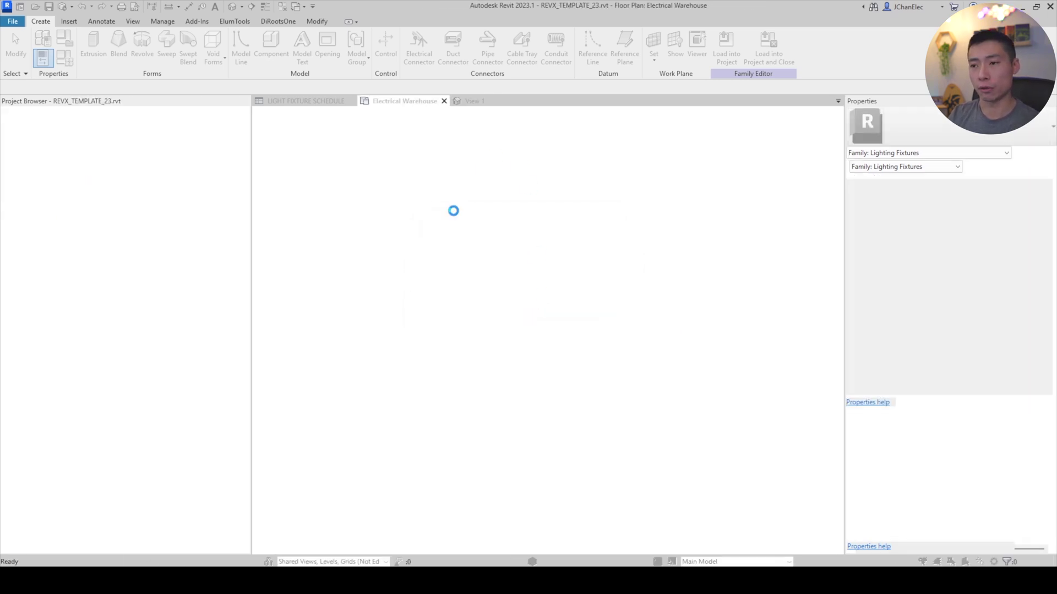
left_click(489, 290)
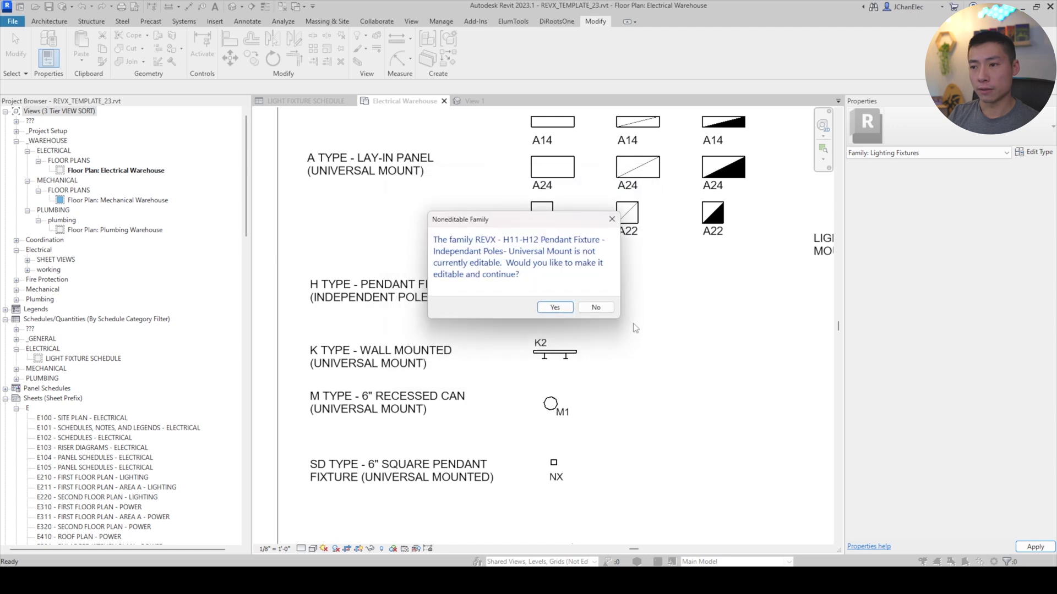
left_click(555, 308)
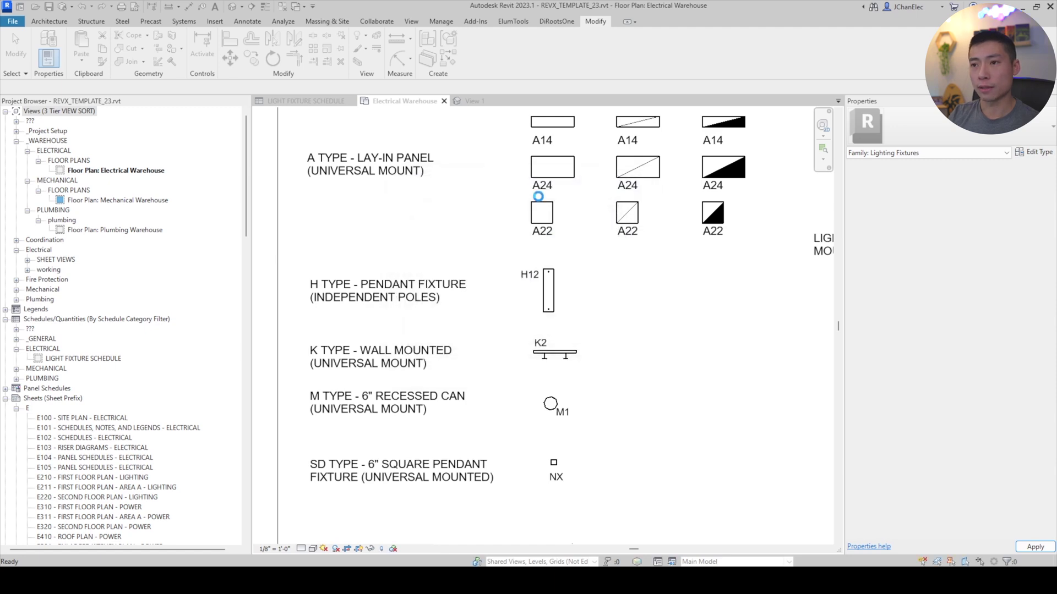
Change the H12 pendant fixture in the Electrical Warehouse plan to the H11 type through its type properties.
left_click(541, 306)
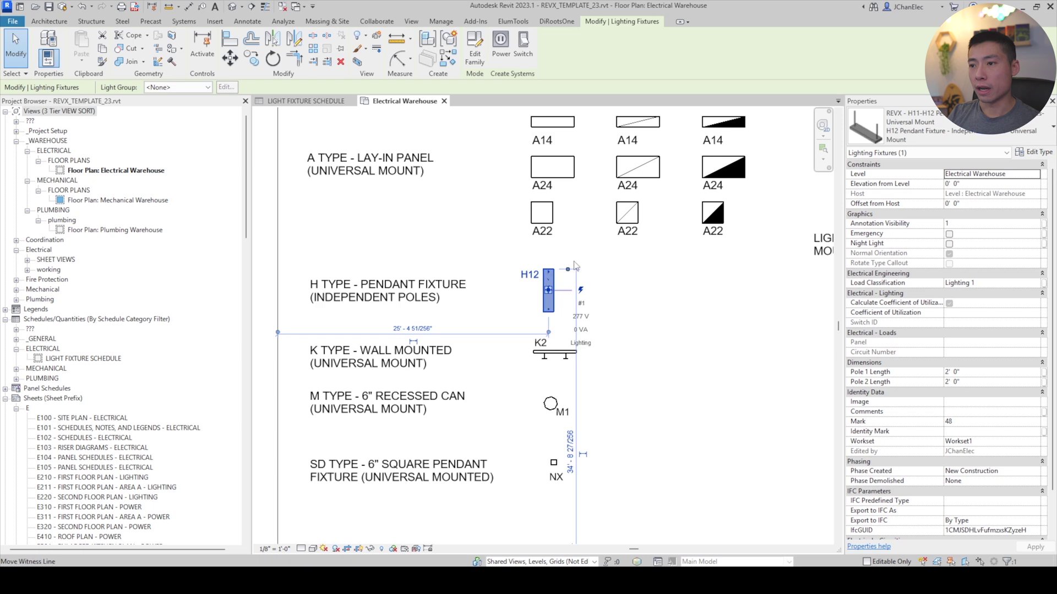
left_click(1035, 153)
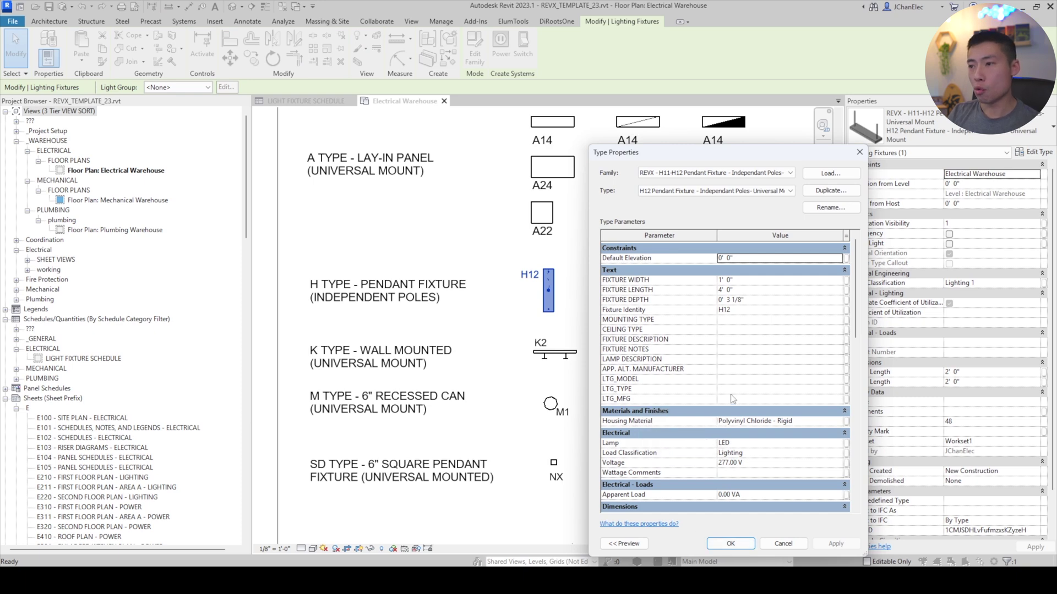
left_click(710, 191)
left_click(715, 203)
left_click(702, 191)
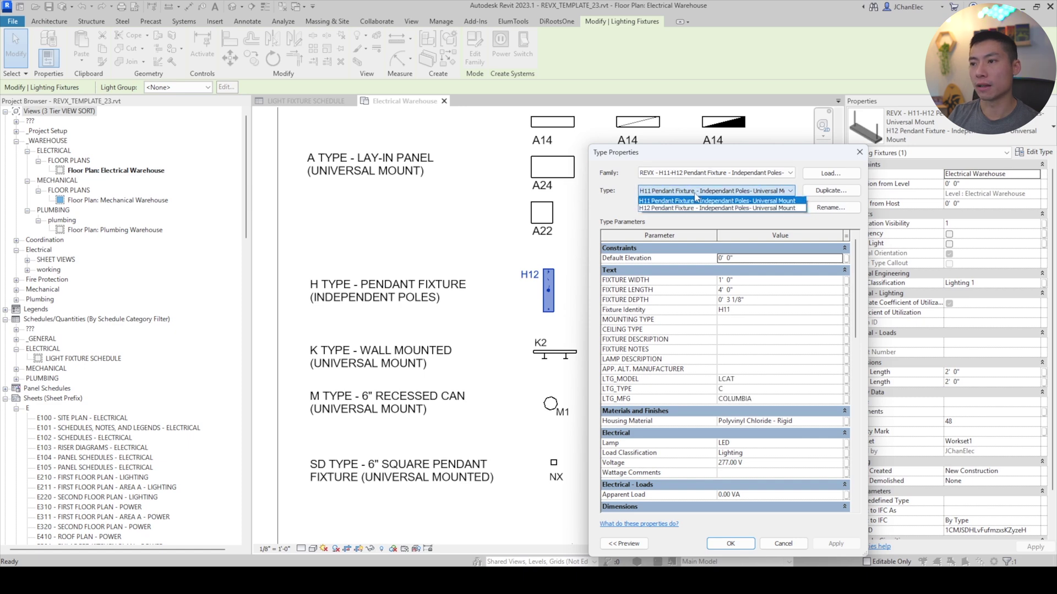
left_click(668, 205)
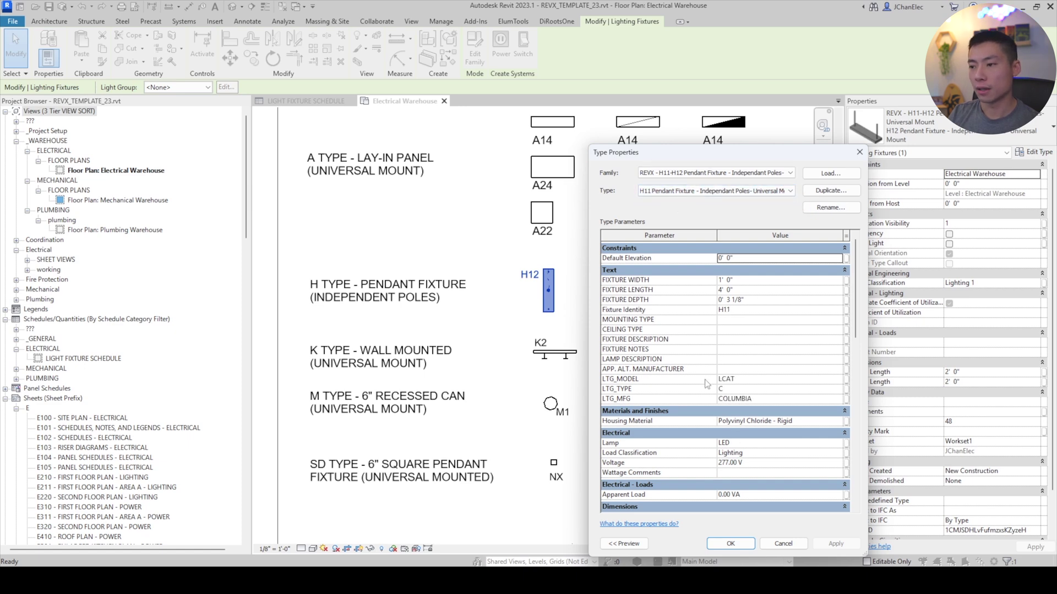
left_click(735, 545)
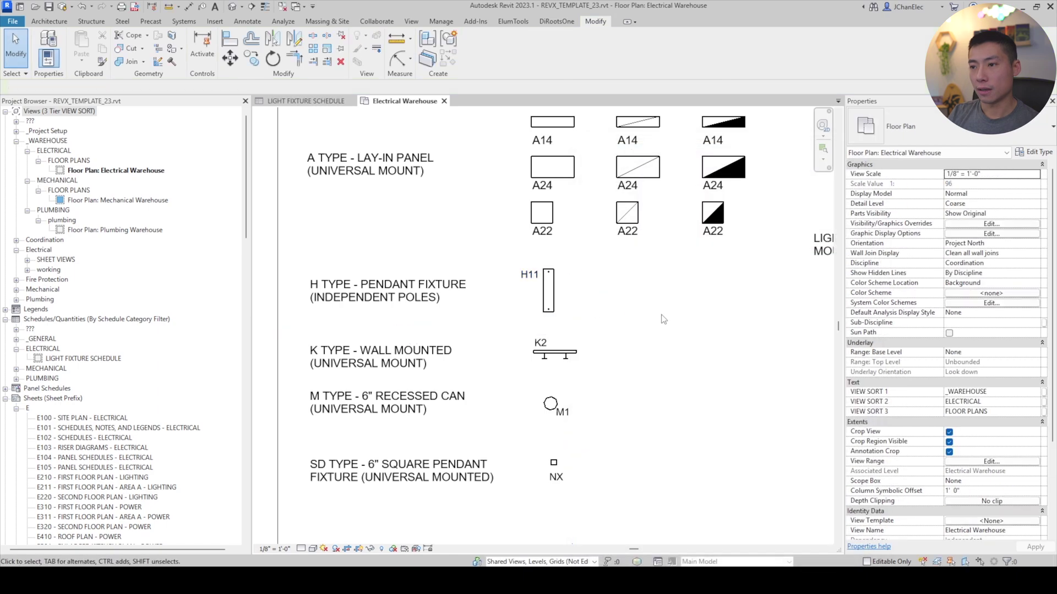
left_click(549, 291)
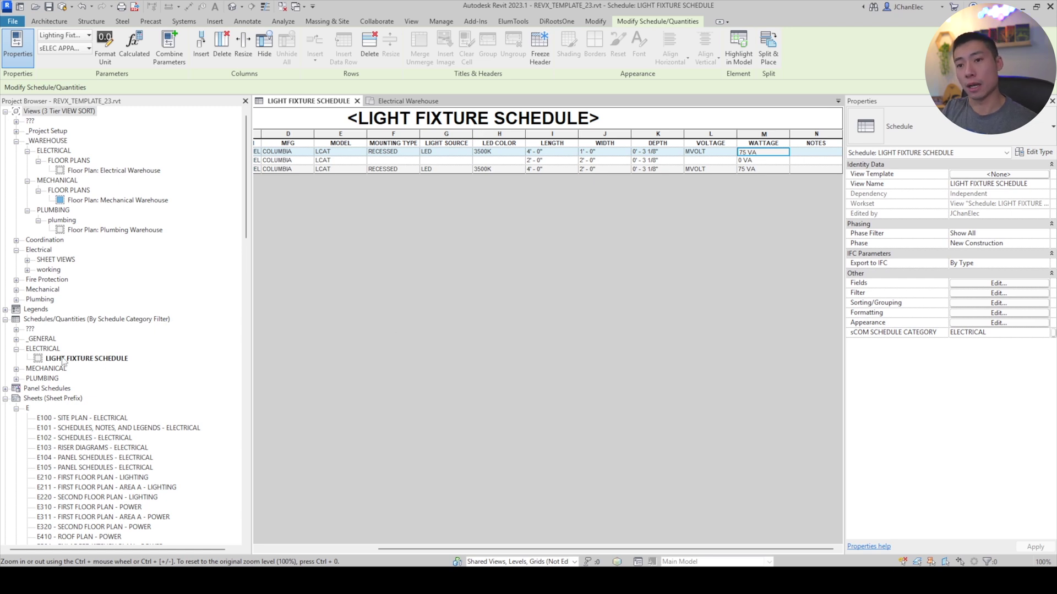
Create a new building component schedule for the Lighting Fixtures category, named Lighting Fixture Schedule TEST.
left_click(67, 320)
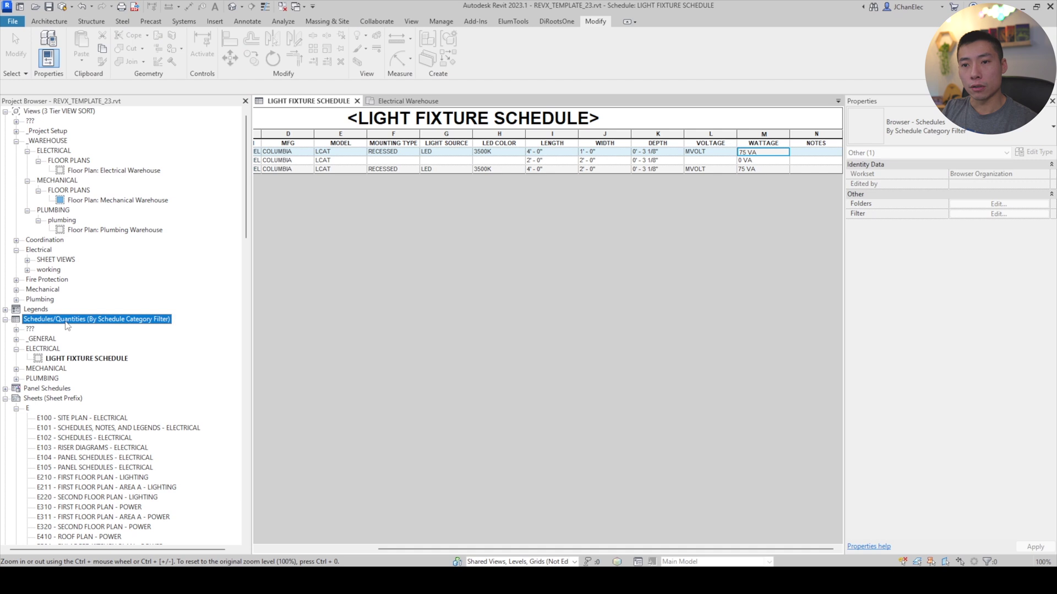
right_click(45, 324)
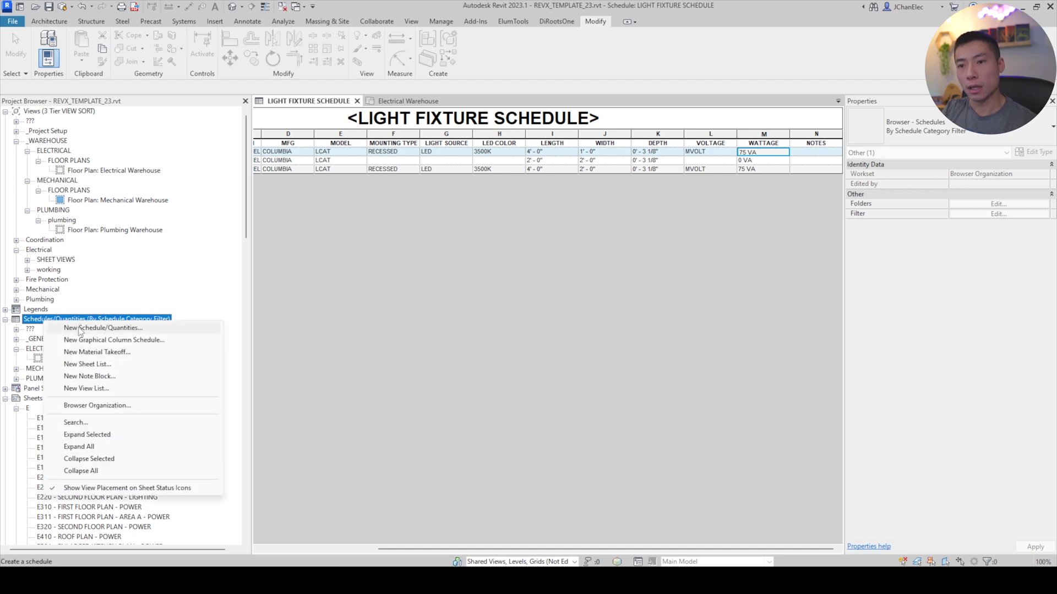
left_click(80, 329)
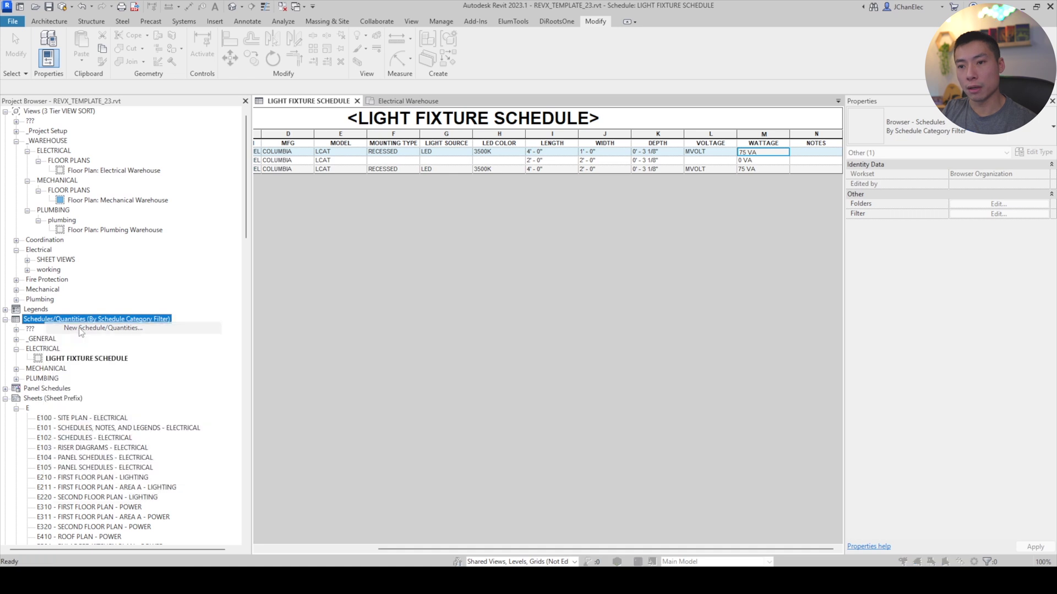
scroll(471, 287, "down", 12)
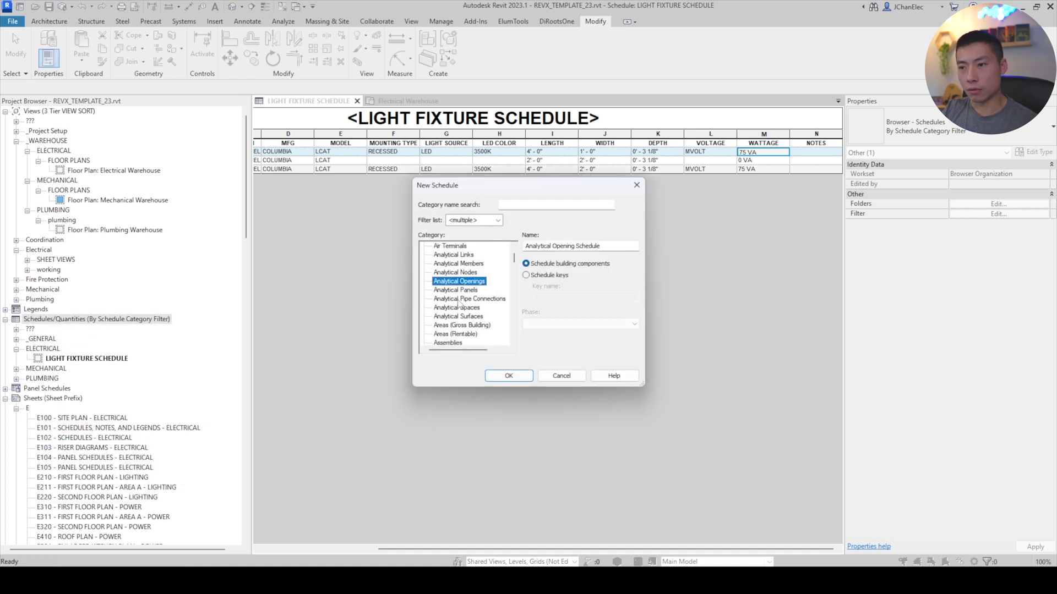
left_click(442, 325)
scroll(459, 304, "down", 1)
left_click(465, 326)
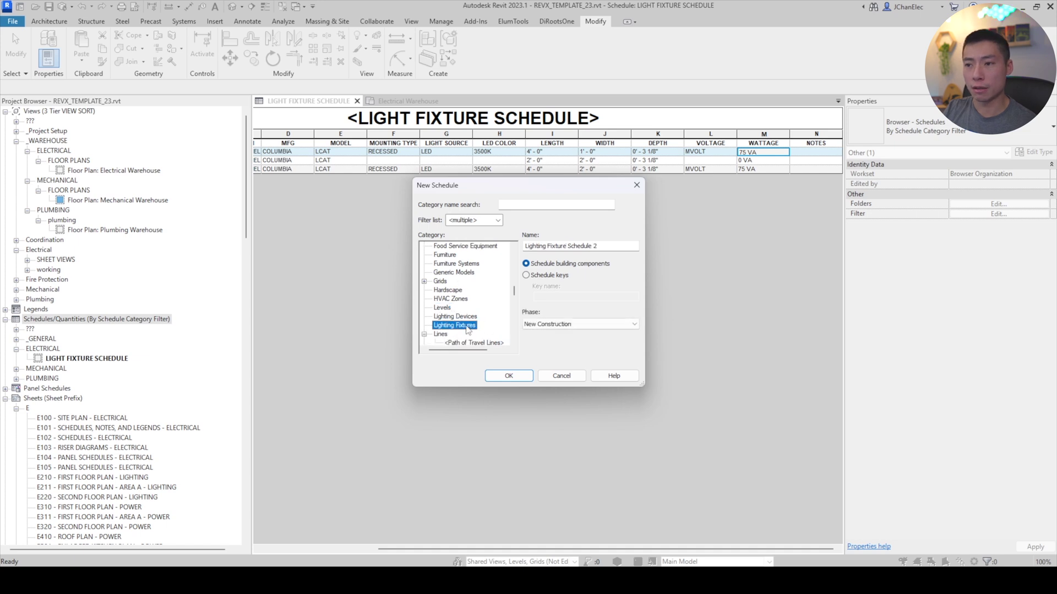
left_click(586, 248)
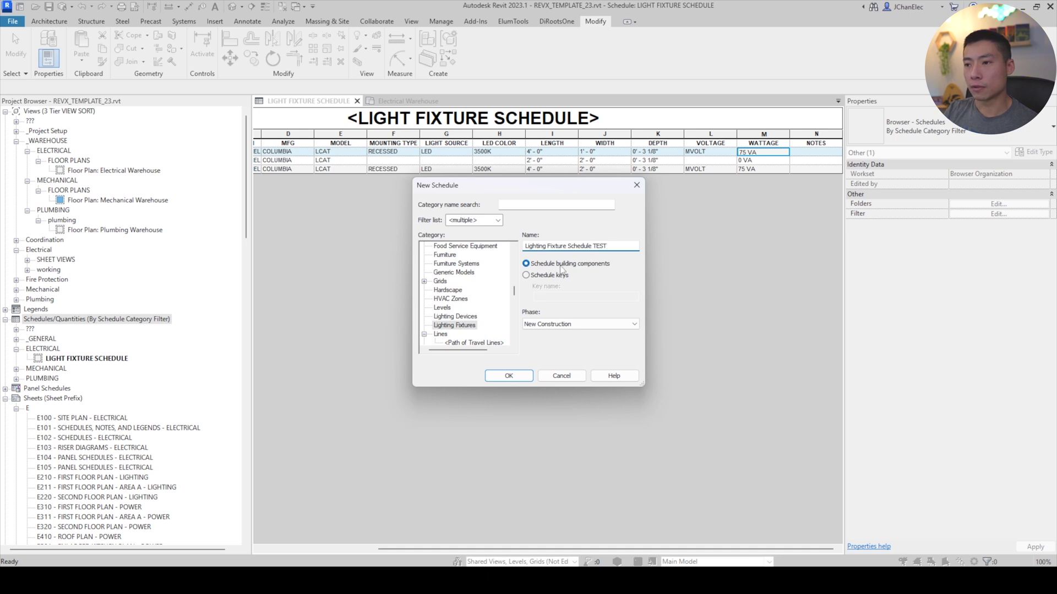
left_click(508, 376)
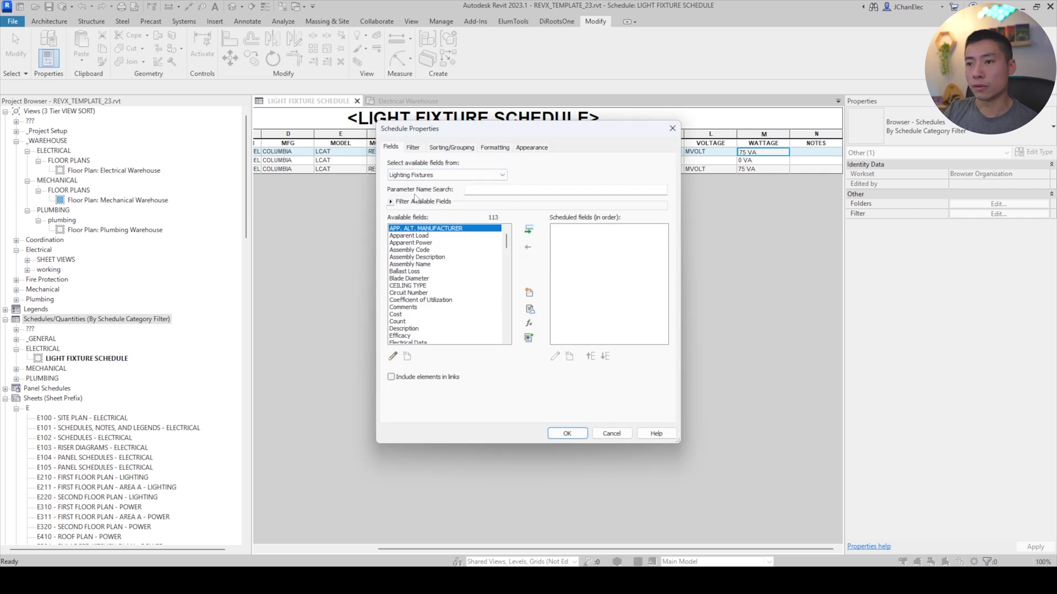
Add LTG_MFG, LTG_MODEL and LTG_TYPE to the scheduled fields of the new lighting fixture schedule.
scroll(425, 268, "down", 8)
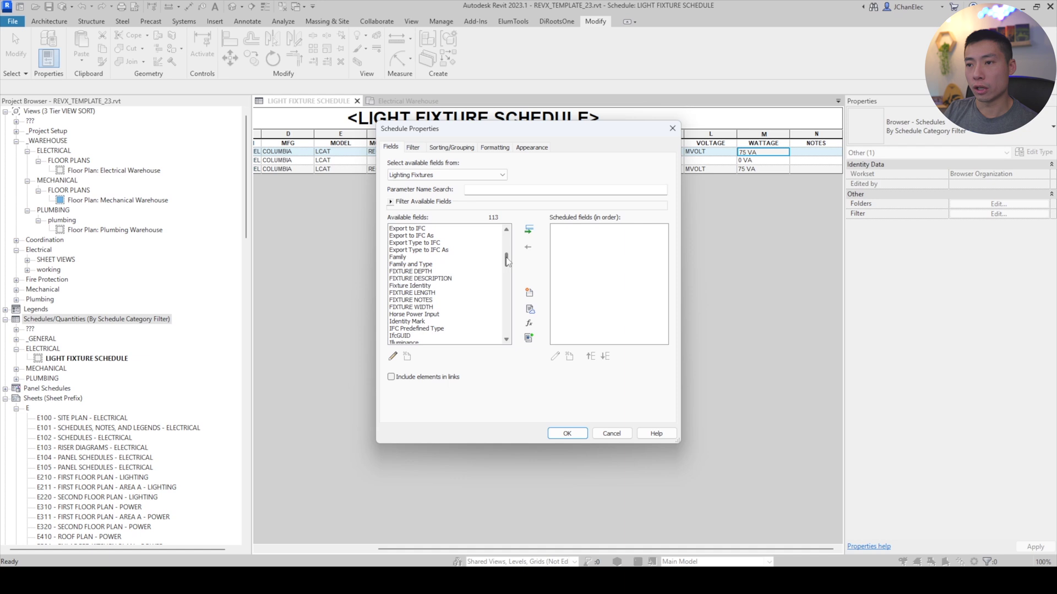
left_click_drag(507, 261, 507, 282)
left_click(404, 279)
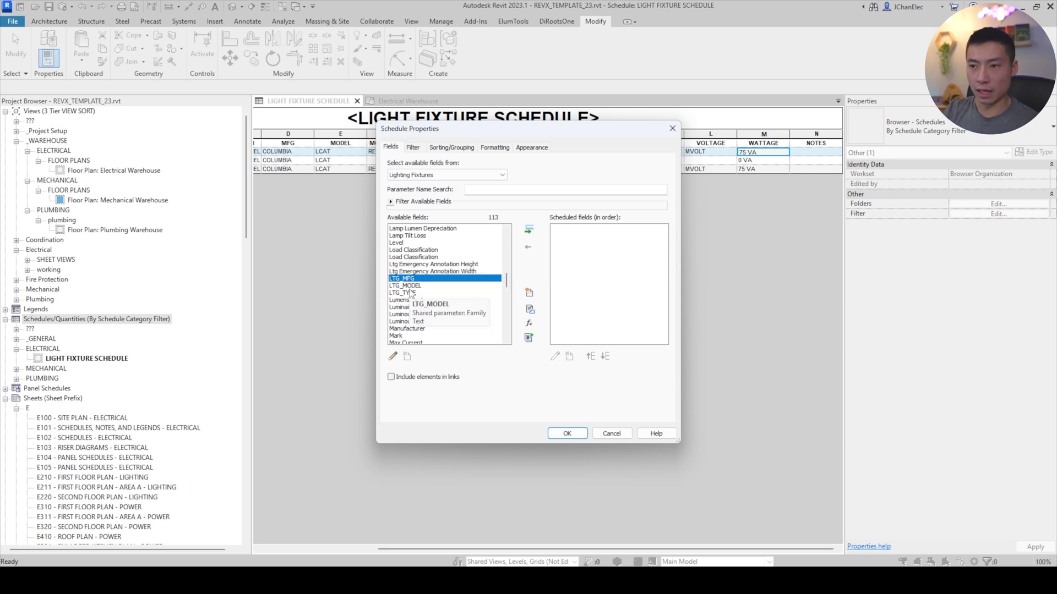
double_click(409, 295, "shift")
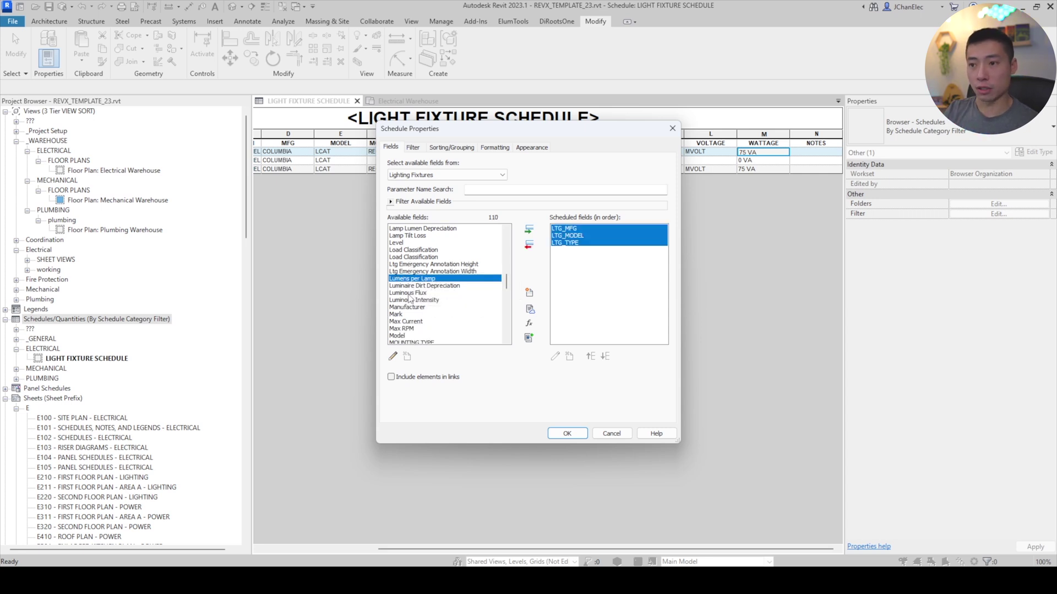
Clear the scheduled fields, try re-adding the three LTG fields with LTG_TYPE first, and clear the list again.
left_click(529, 246)
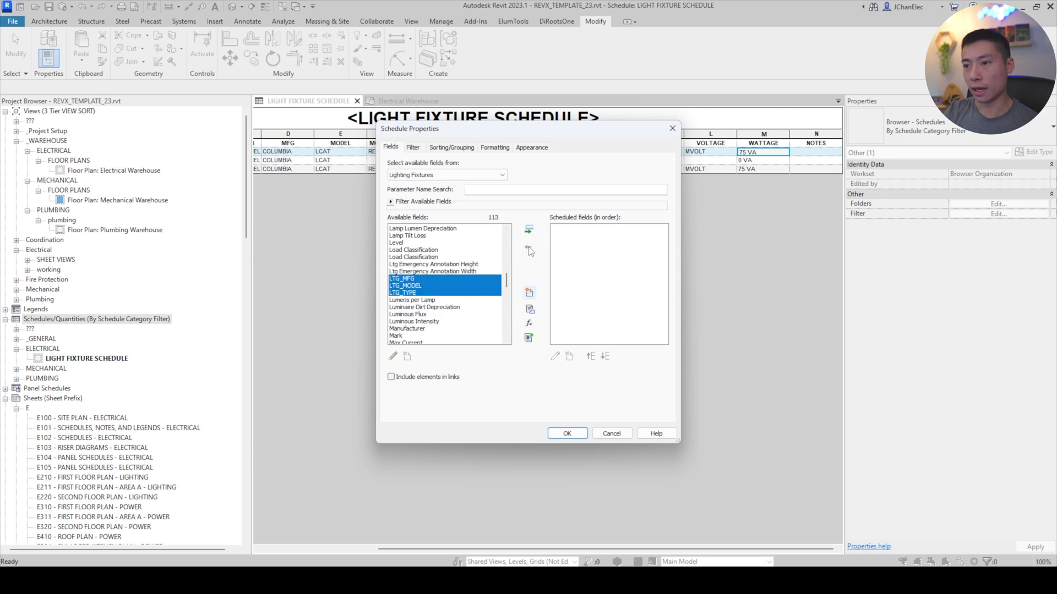
left_click(420, 279)
left_click(420, 272)
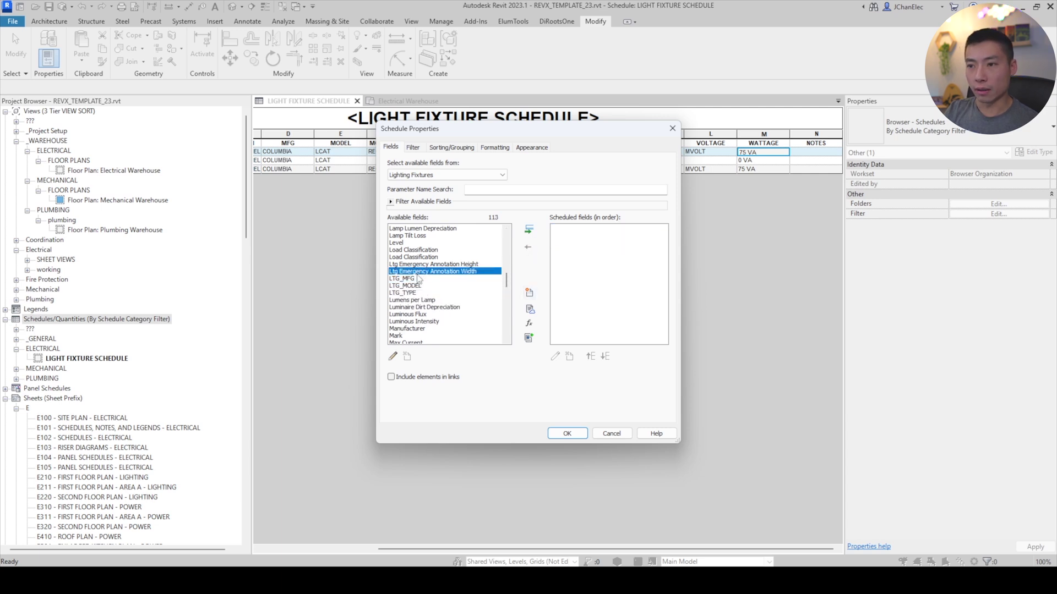
left_click(418, 279)
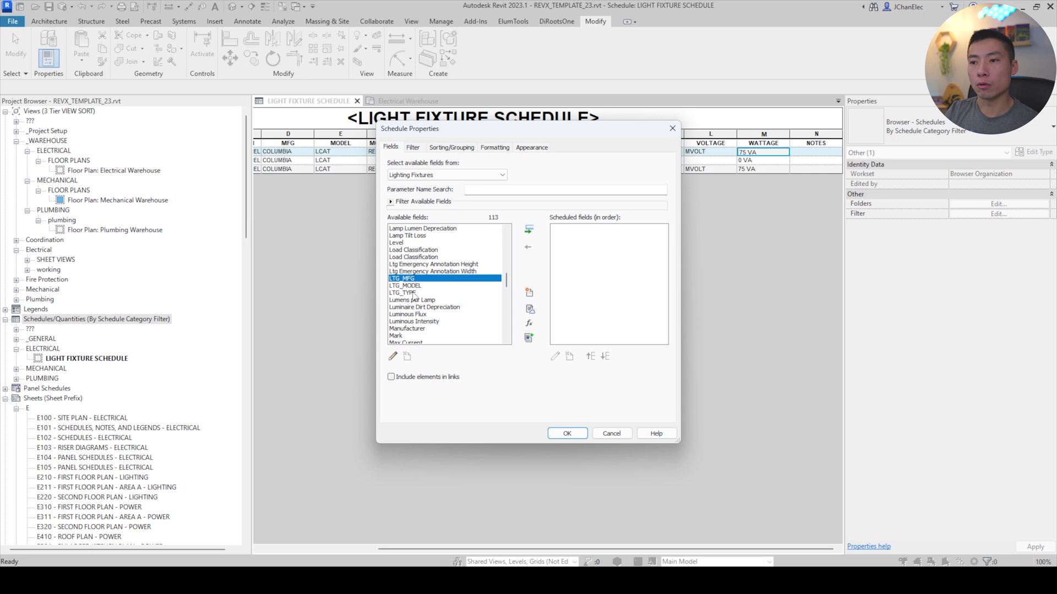
left_click(414, 293, "shift")
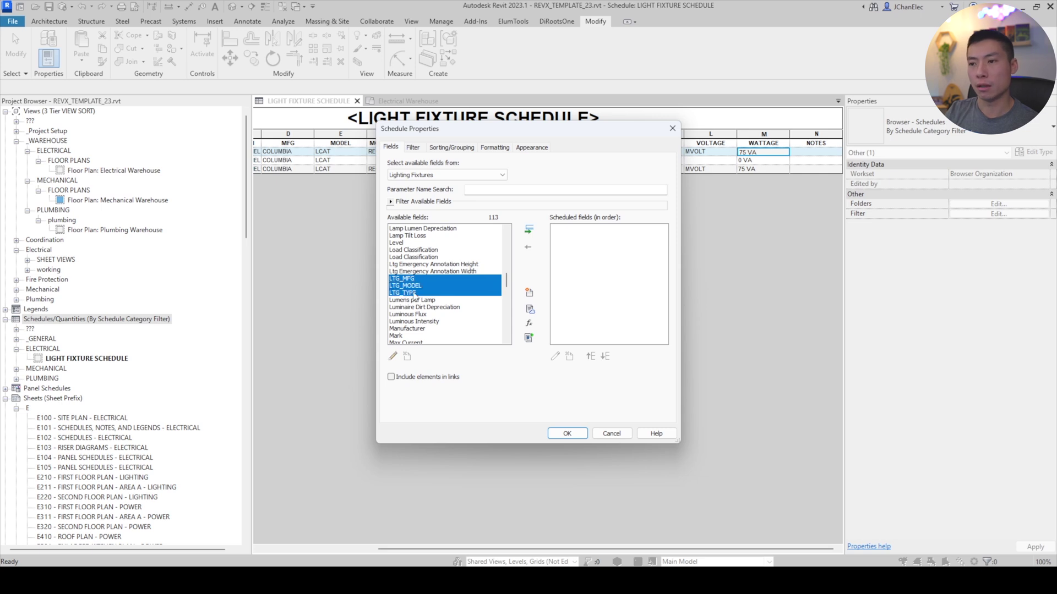
double_click(414, 293)
left_click(417, 279, "shift")
double_click(418, 280)
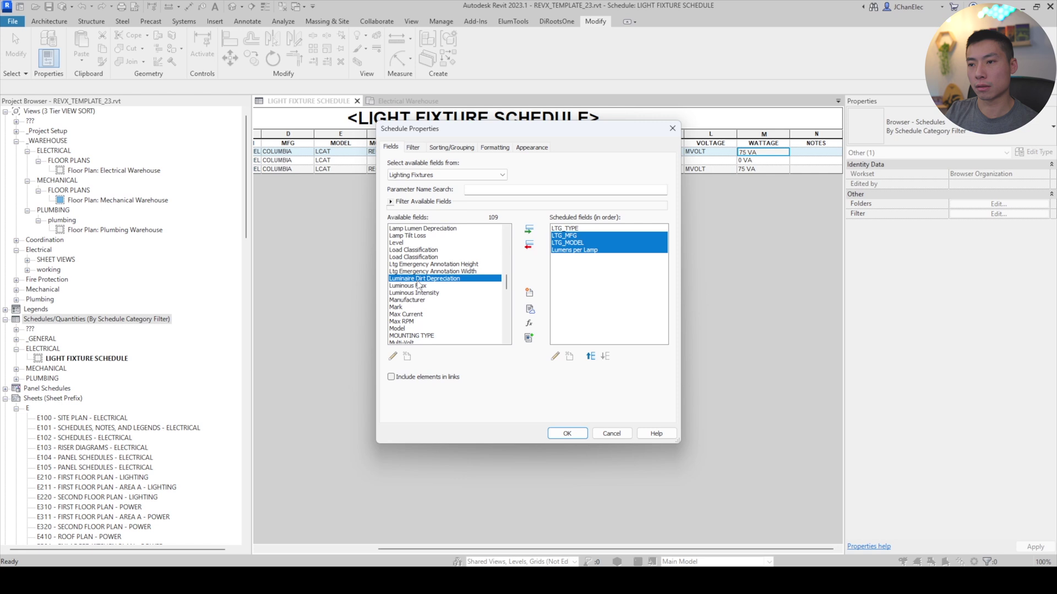
left_click(529, 246)
left_click(530, 245)
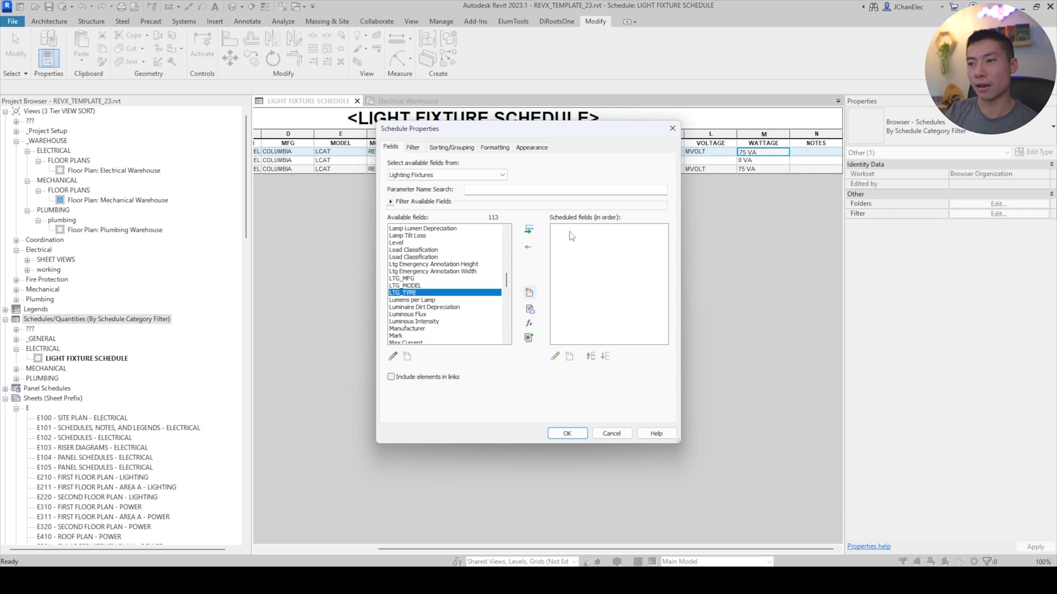
Add LTG_MFG, LTG_MODEL and LTG_TYPE together to the scheduled fields and remove them again.
left_click(412, 279)
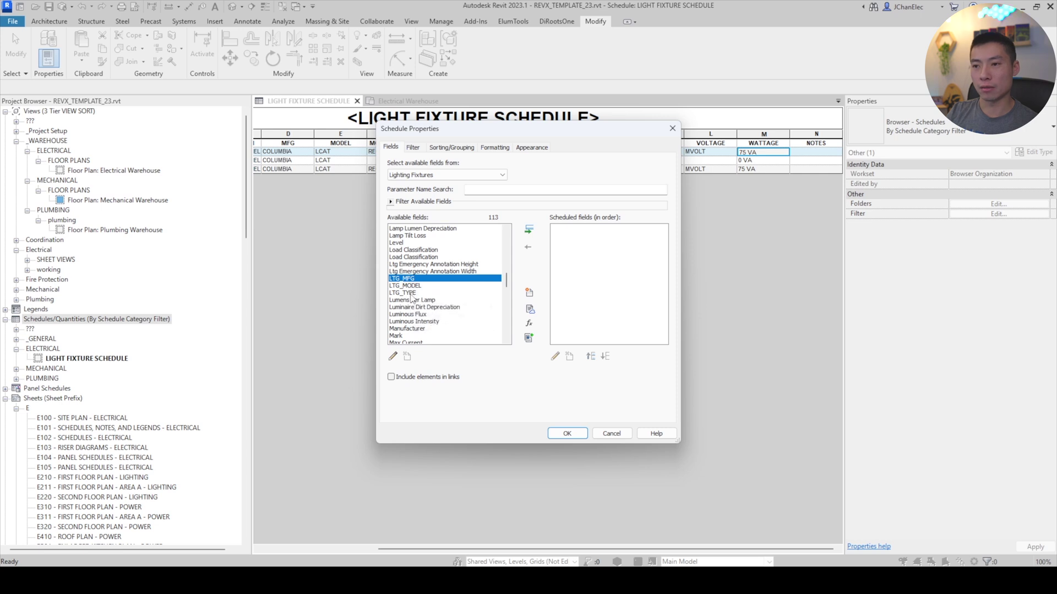
double_click(411, 294, "shift")
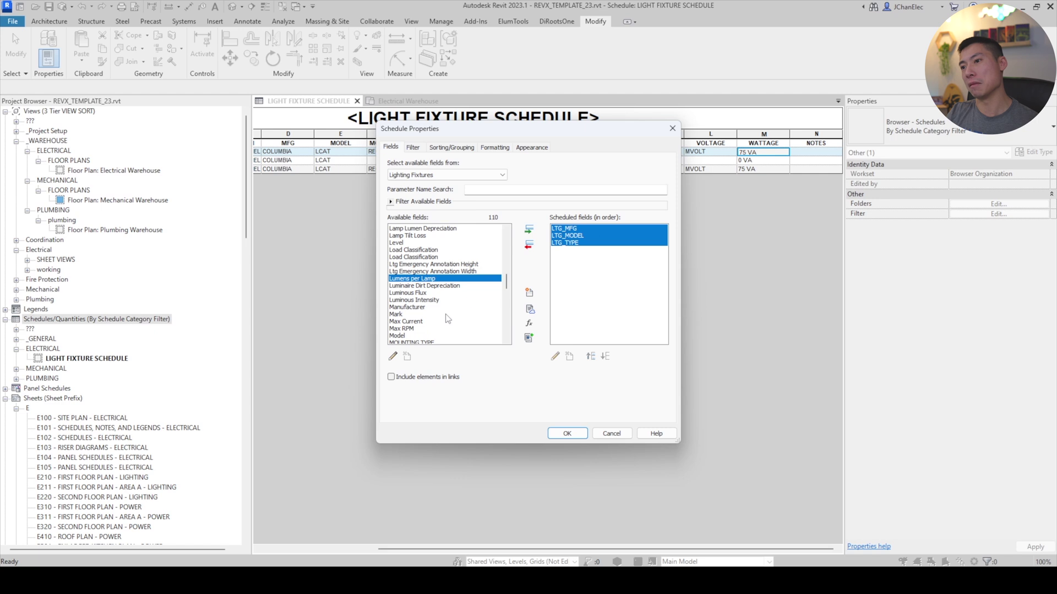
left_click(529, 245)
Add LTG_MFG, LTG_MODEL and LTG_TYPE one after another to the scheduled fields.
left_click(471, 280)
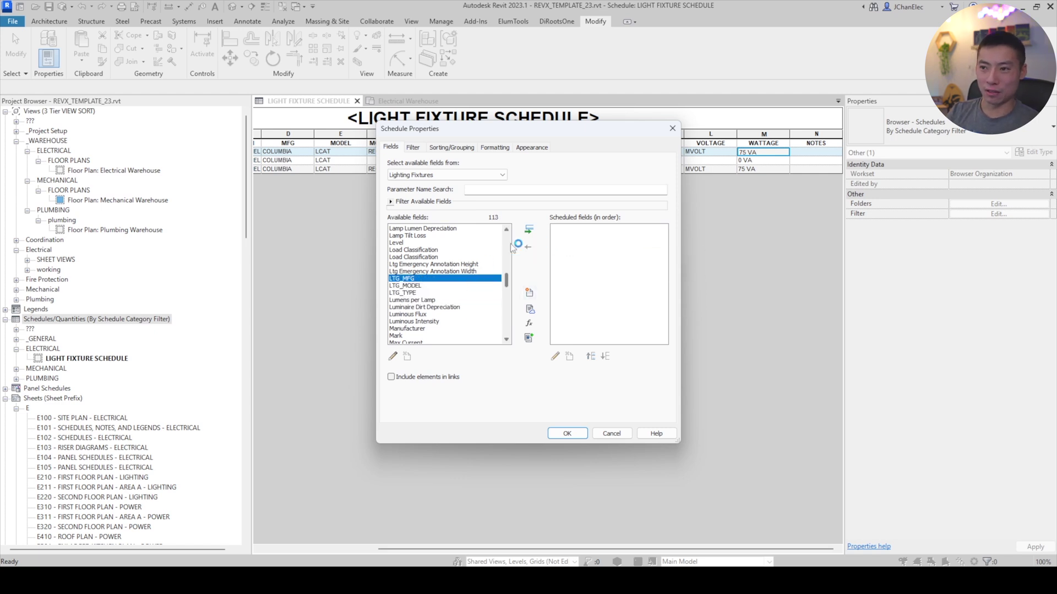
left_click(529, 230)
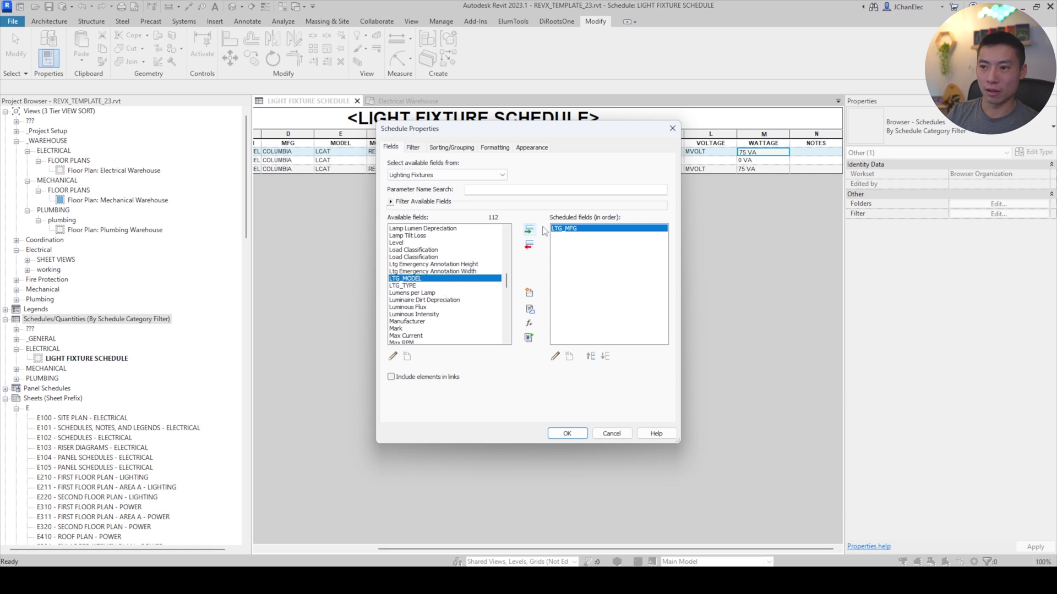
left_click(531, 232)
left_click(531, 231)
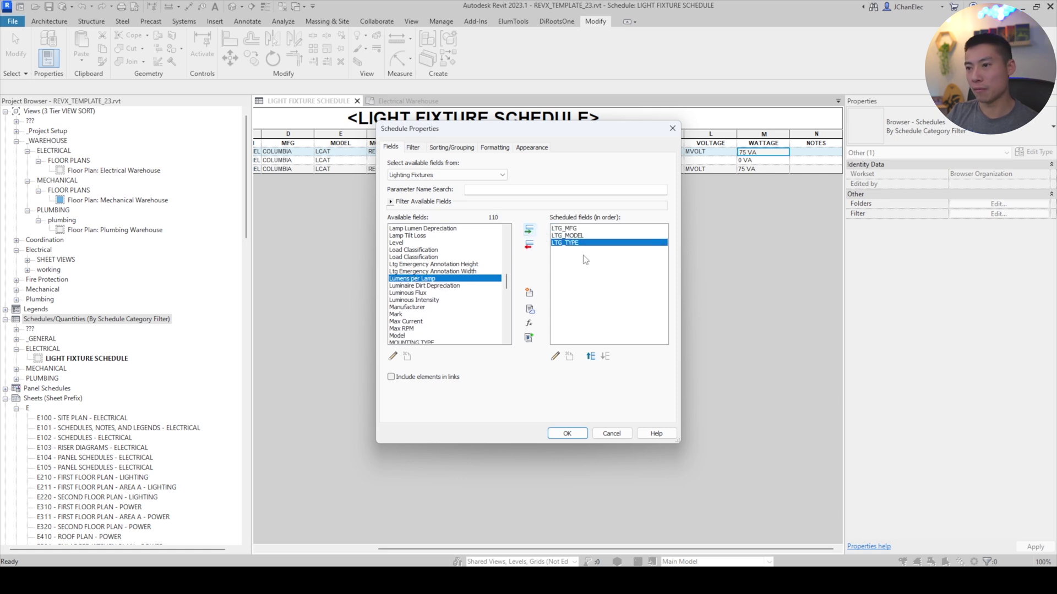
Reorder the scheduled fields so LTG_TYPE comes first, ahead of LTG_MFG and LTG_MODEL.
left_click(590, 356)
left_click(590, 356)
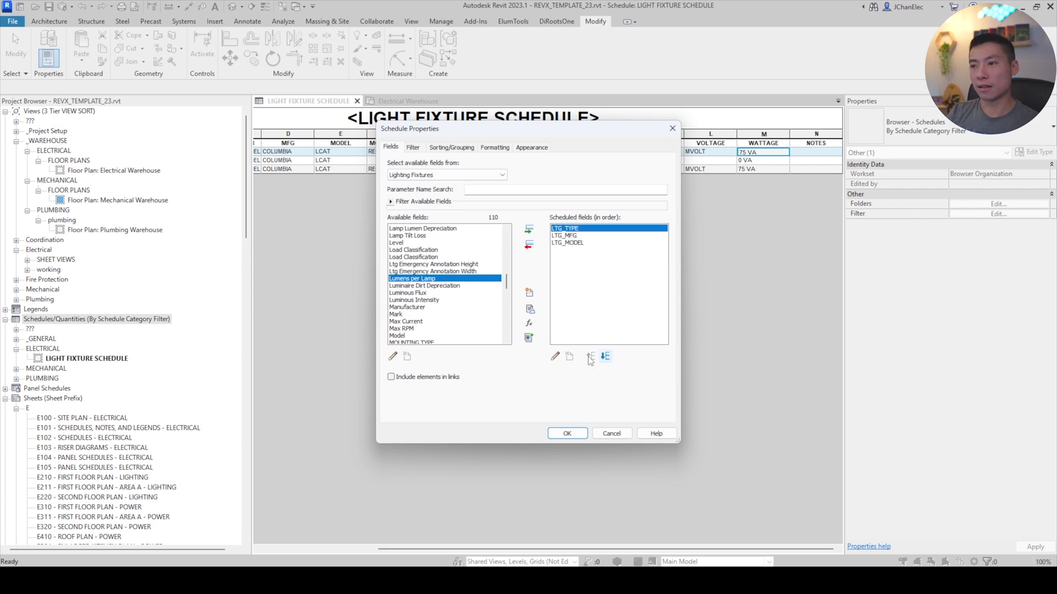
left_click(573, 235)
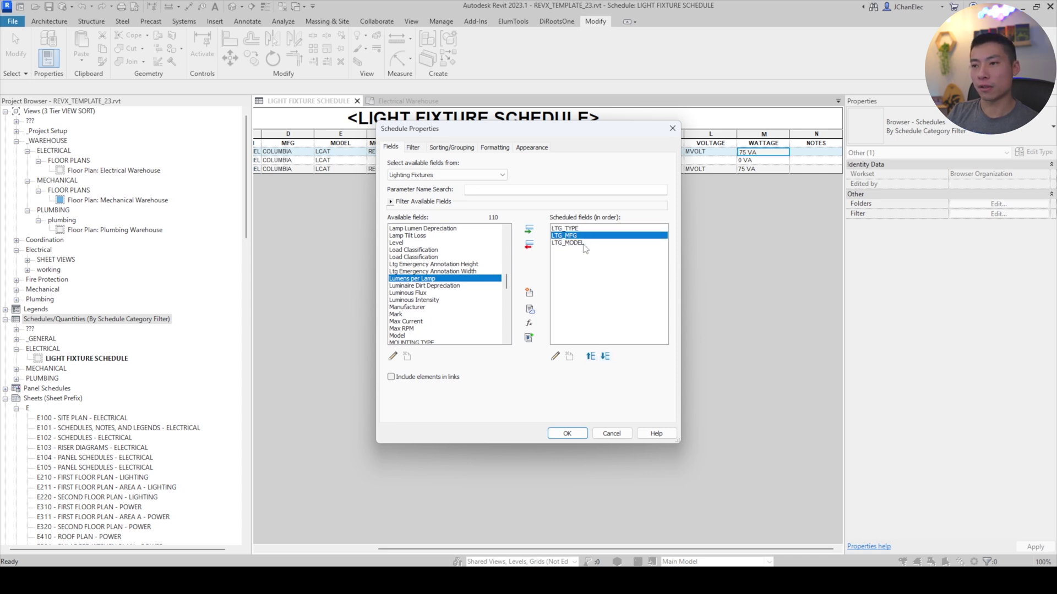
left_click(584, 243)
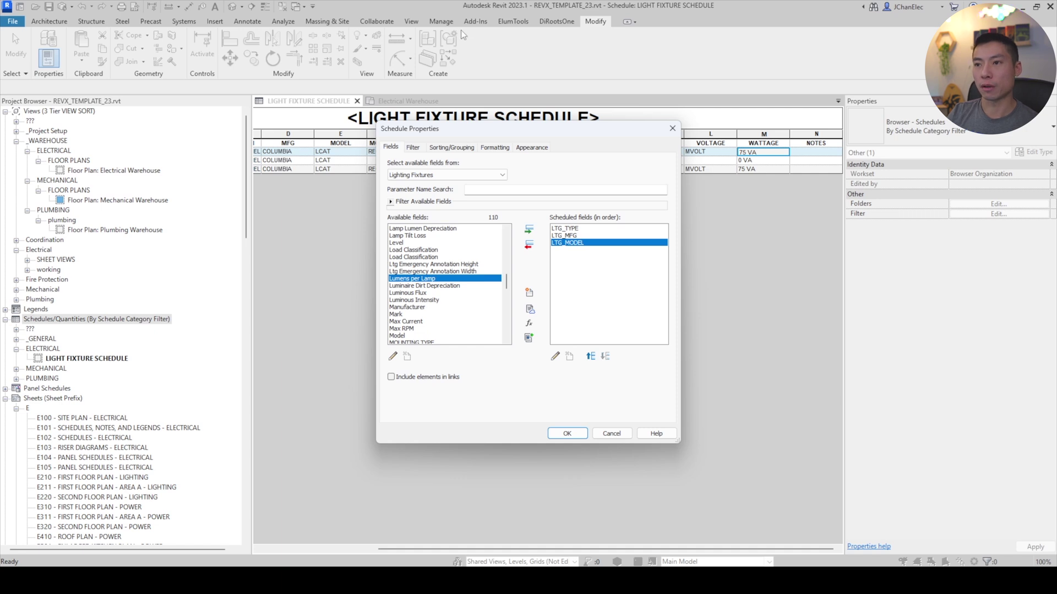
Filter the schedule by LTG_TYPE with the condition parameter exists, and sort it by LTG_TYPE.
left_click(419, 148)
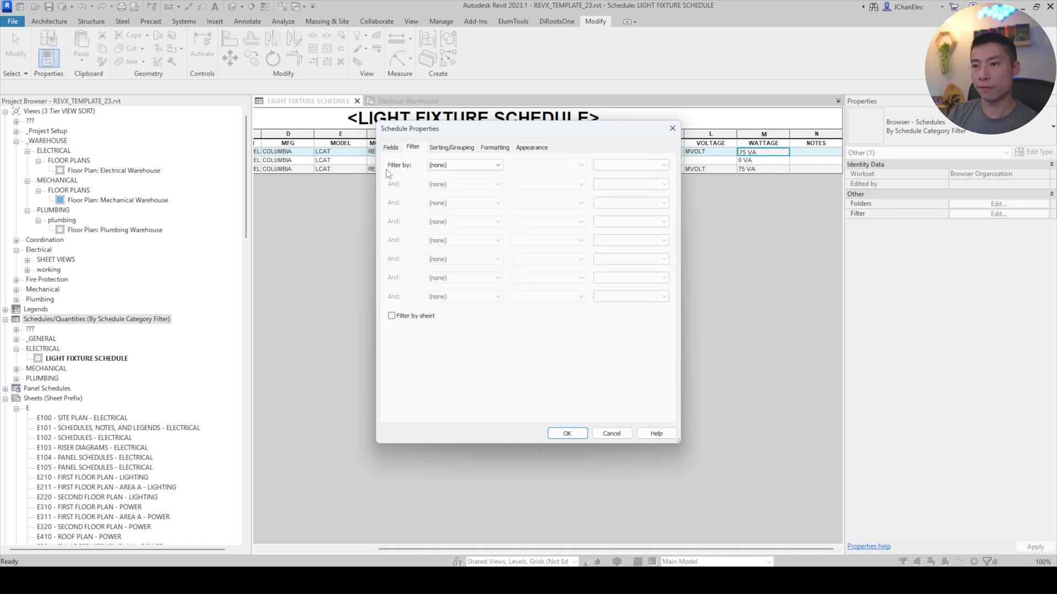
left_click(446, 166)
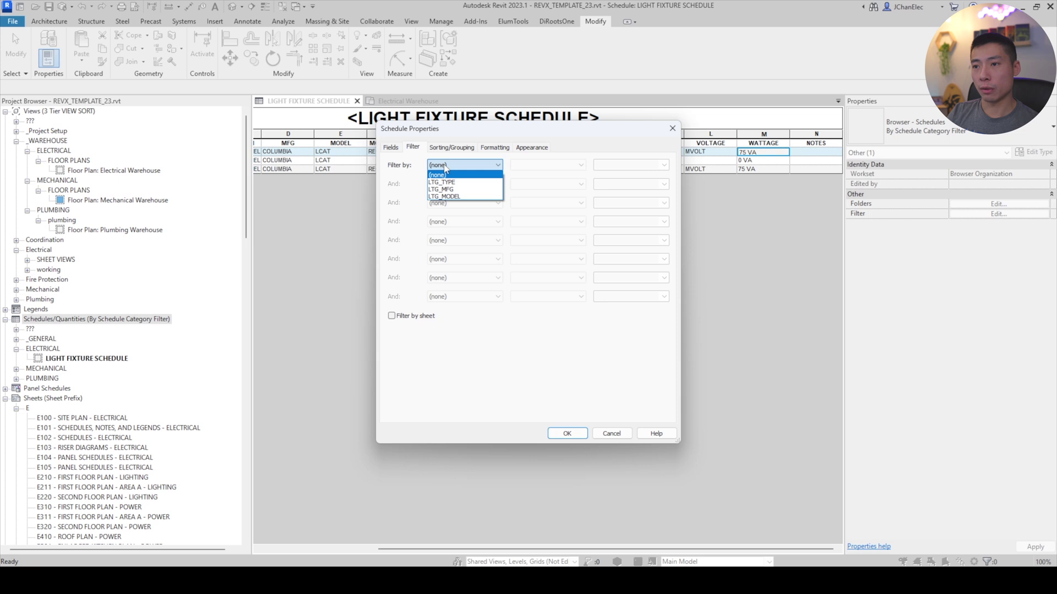
left_click(451, 182)
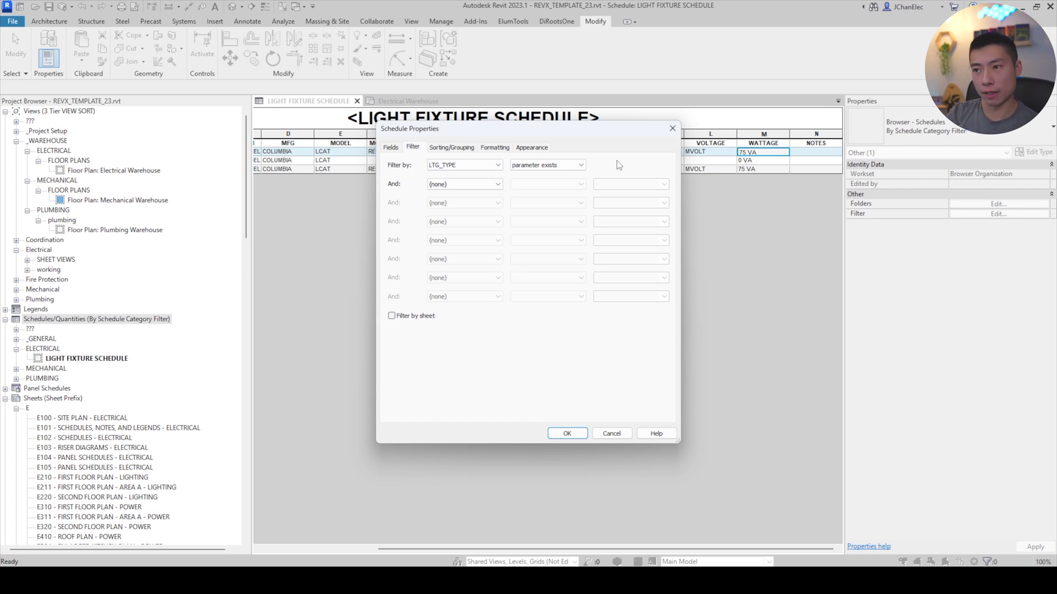
left_click(451, 148)
left_click(502, 165)
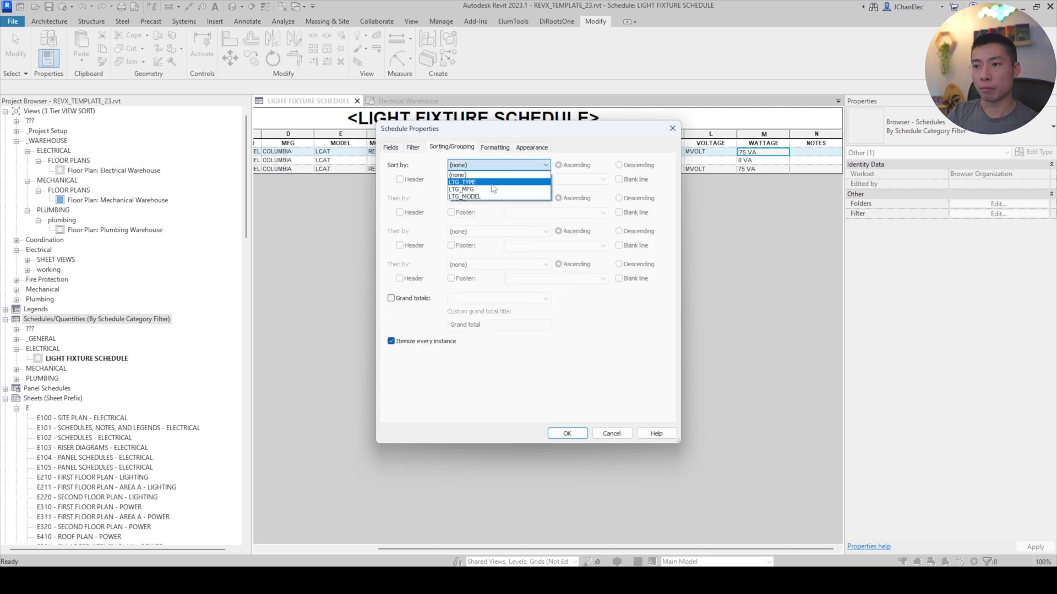
left_click(496, 187)
Set the LTG_TYPE heading to FIXTURE TYPE TAG and the LTG_MFG heading to MANUFACTURER, and create the schedule.
left_click(493, 148)
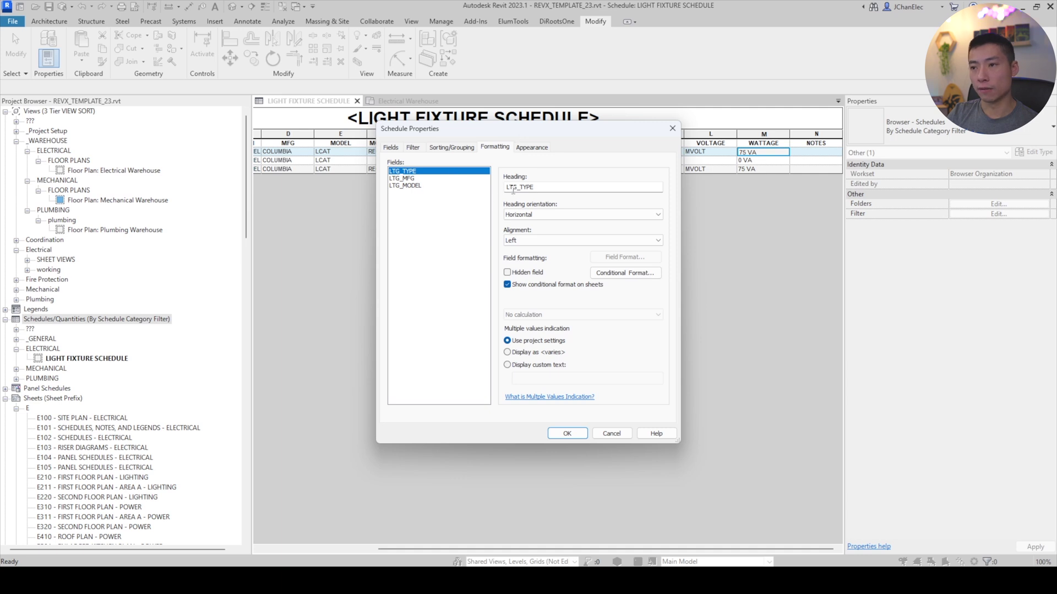
left_click_drag(540, 187, 498, 188)
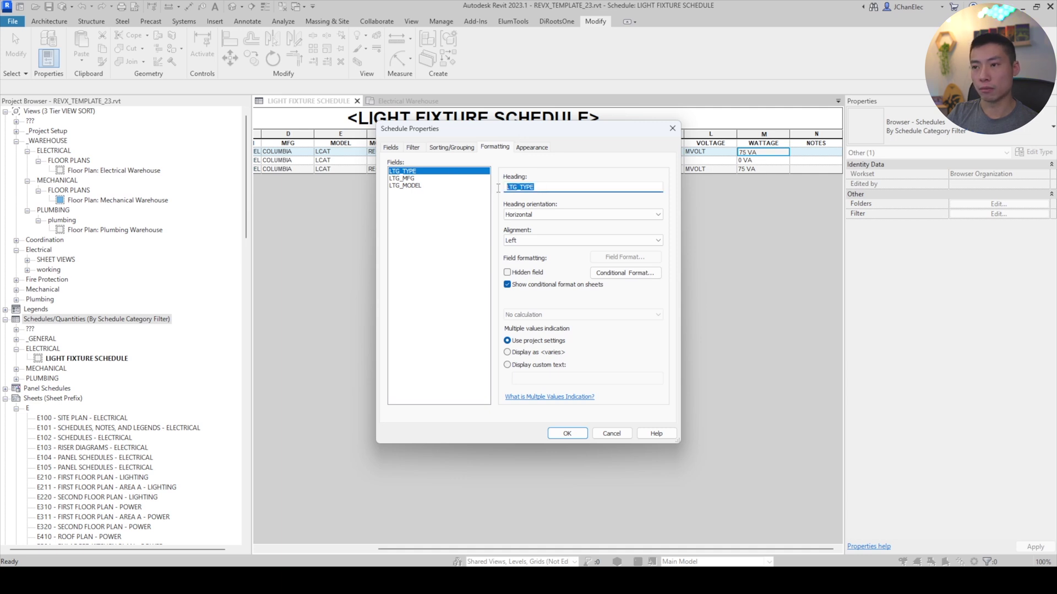
type("f")
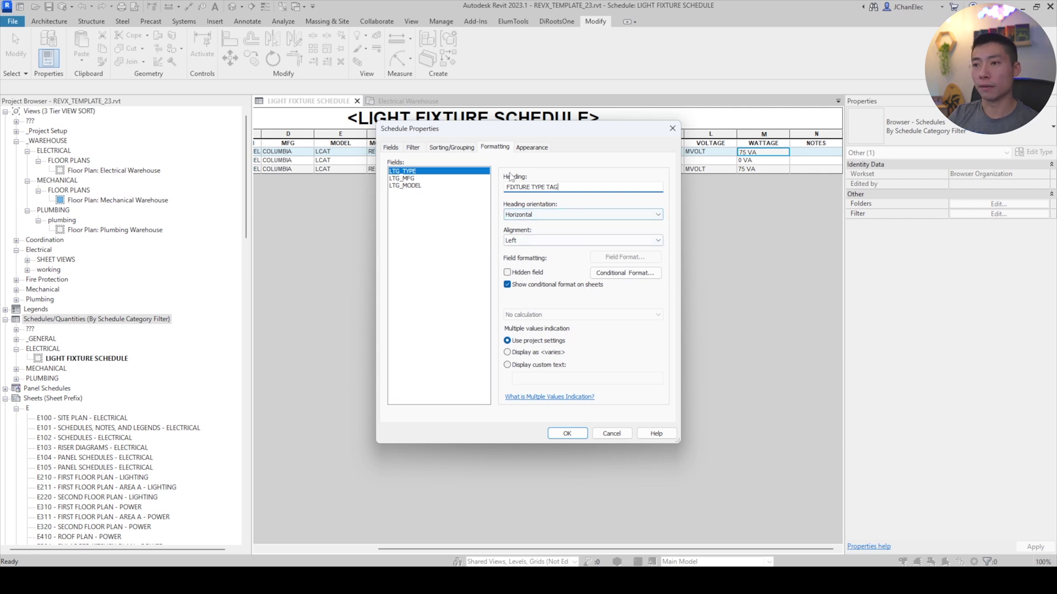
left_click(425, 179)
left_click_drag(546, 187, 443, 188)
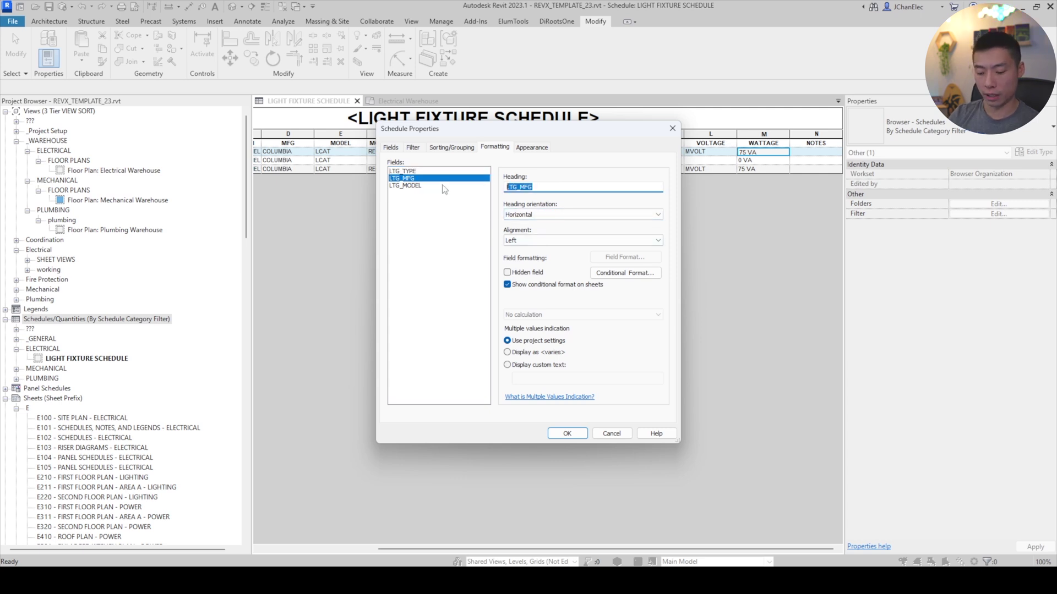
type("MANUFACTURER")
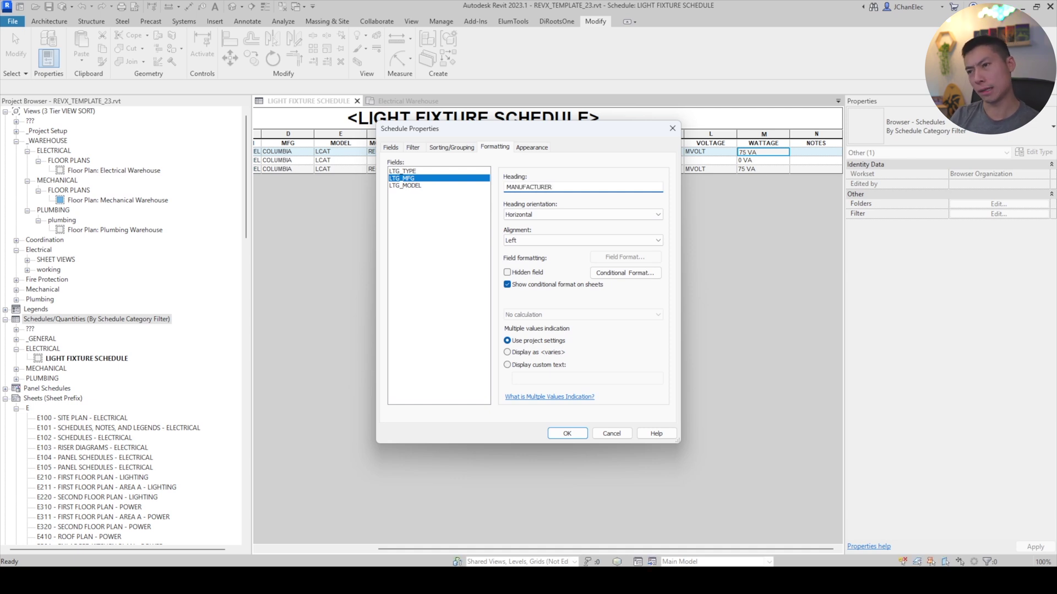
key("Return")
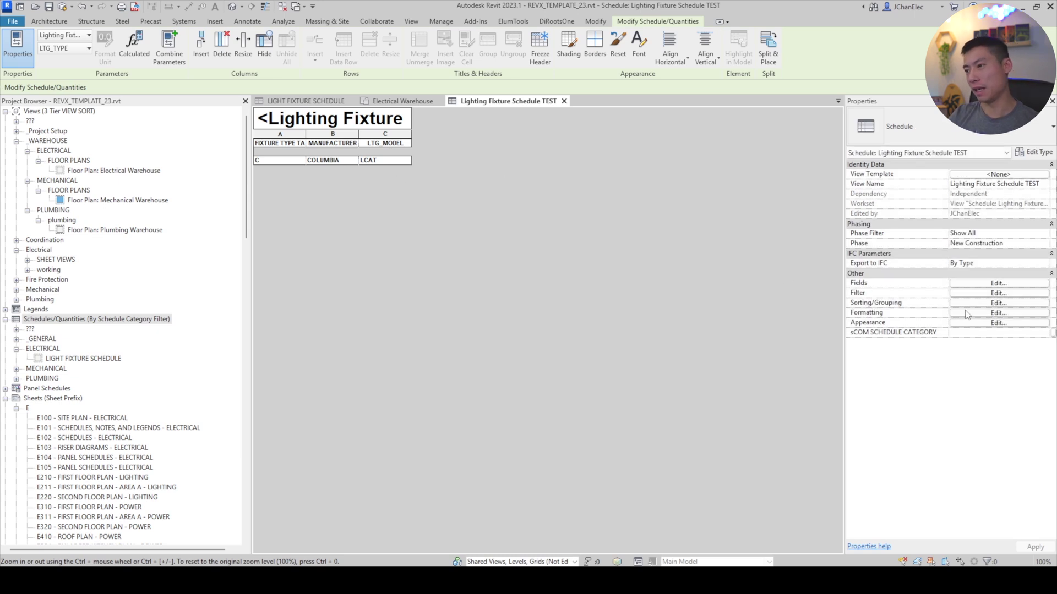
Reopen the schedule's properties and change the LTG_MODEL column heading to MODEL.
left_click(984, 293)
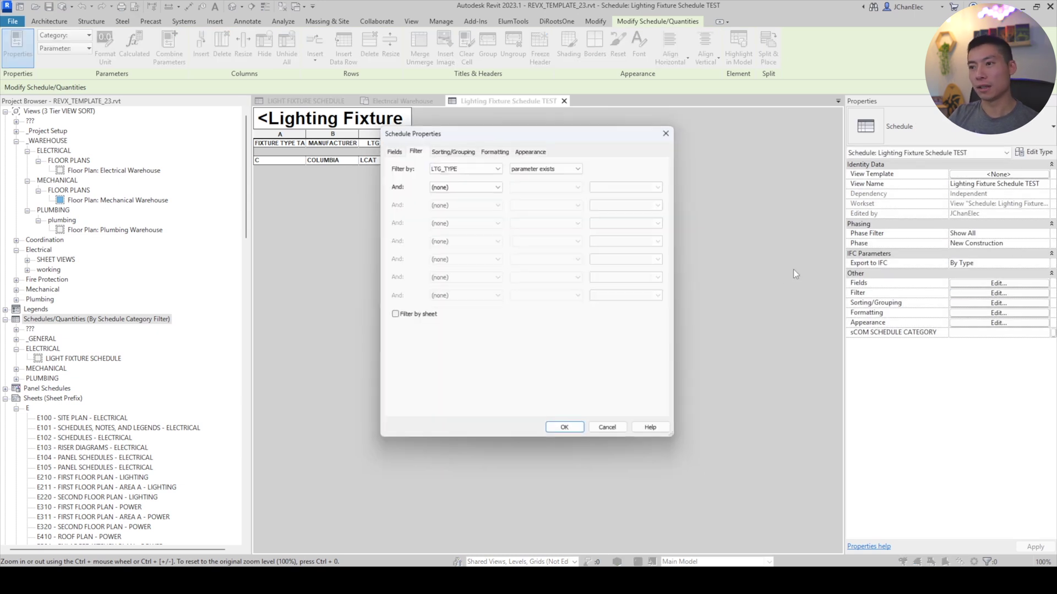
left_click(448, 148)
left_click(487, 148)
left_click(440, 186)
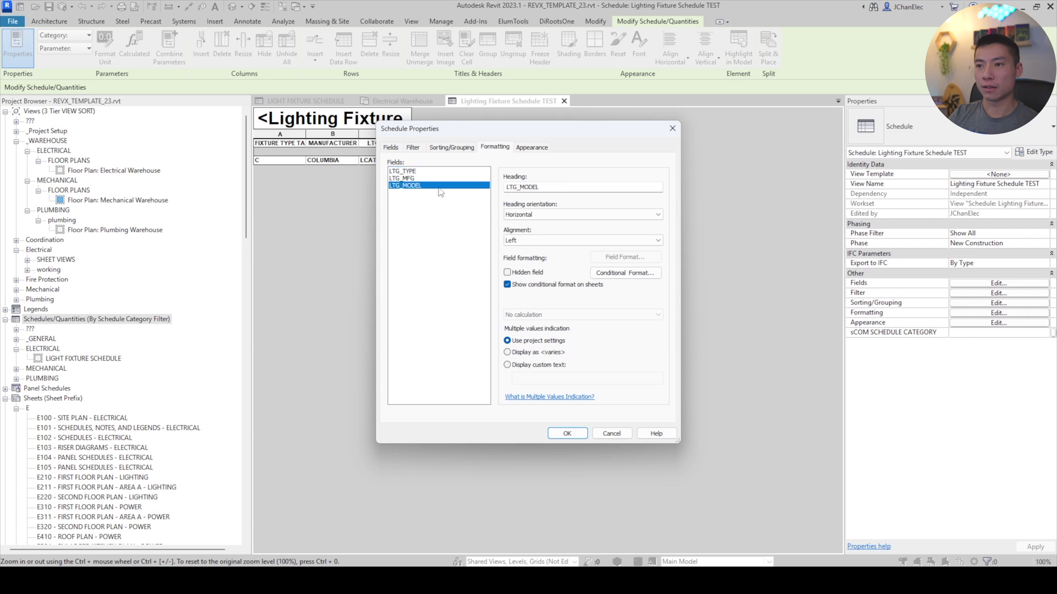
left_click(520, 187)
key("BackSpace")
key("BackSpace")
key("BackSpace")
key("BackSpace")
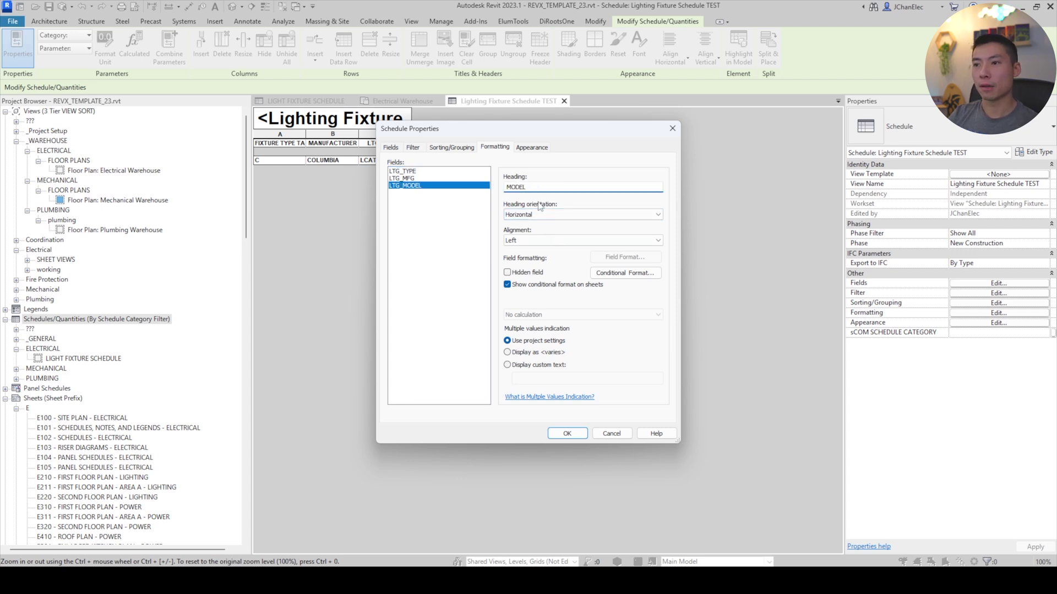
Turn off the blank row before data in the schedule's appearance settings and apply the changes.
left_click(532, 148)
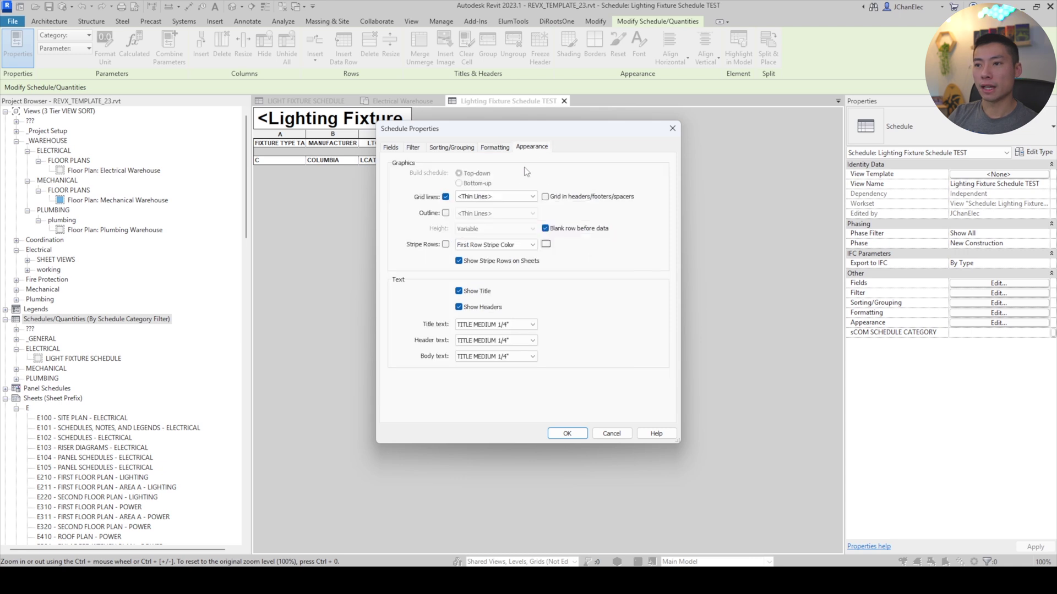
left_click(545, 229)
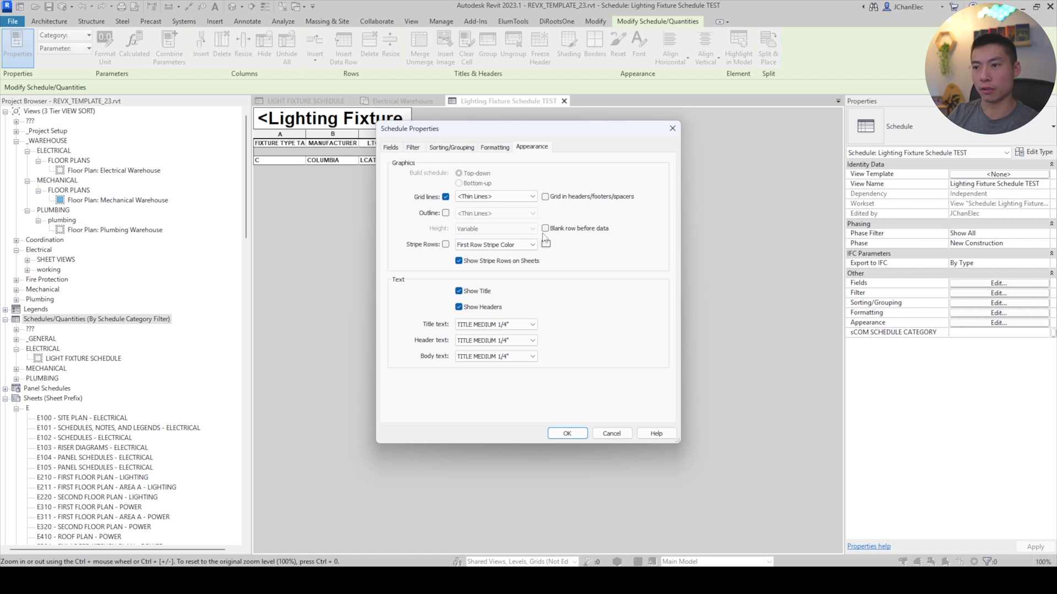
left_click(567, 434)
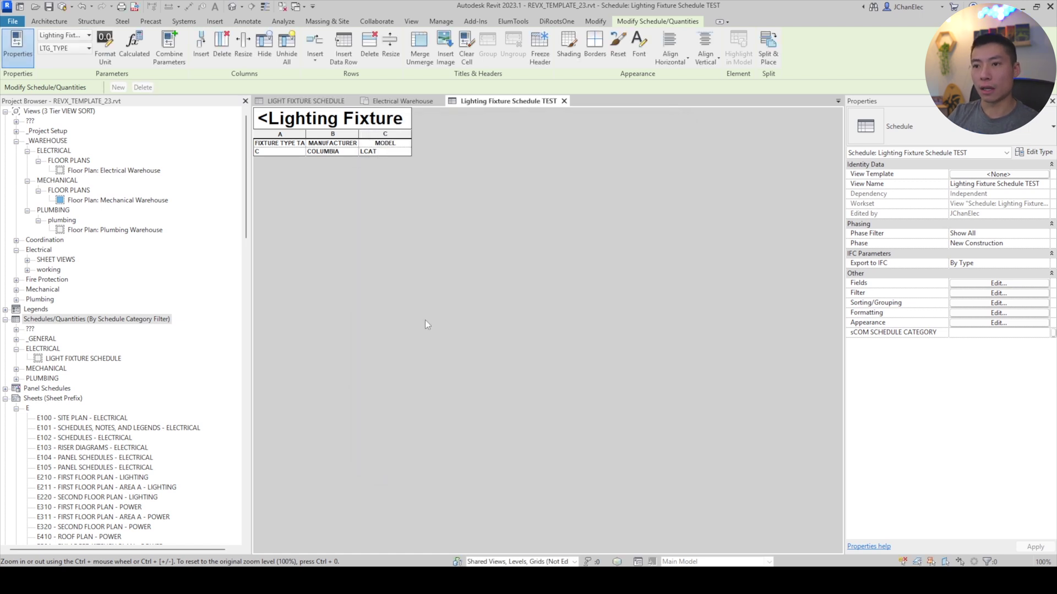
left_click(255, 151)
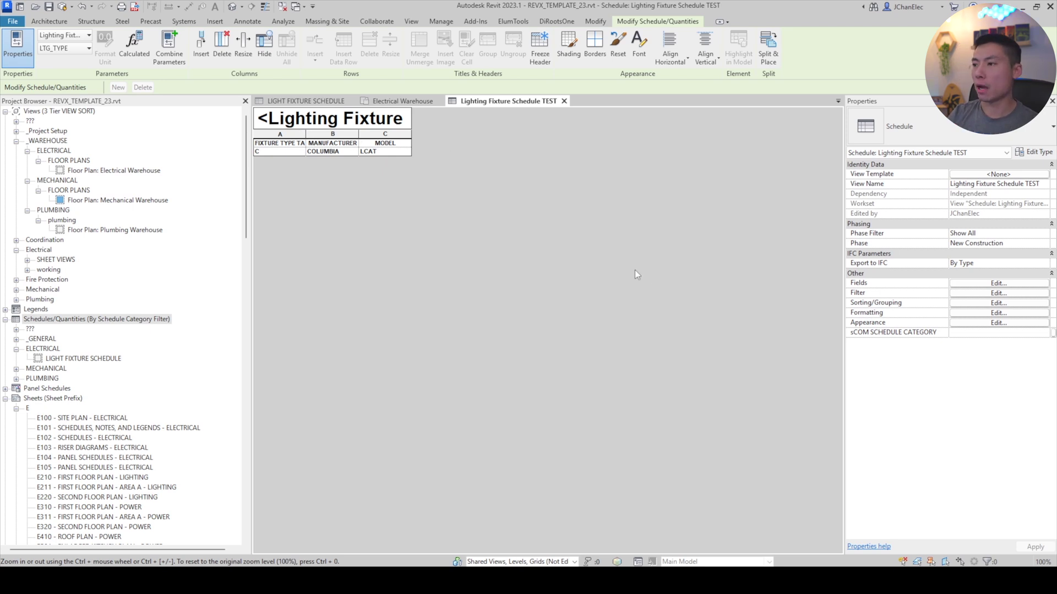
Add the Count field to the scheduled fields of the lighting fixture schedule, after LTG_MODEL.
left_click(955, 284)
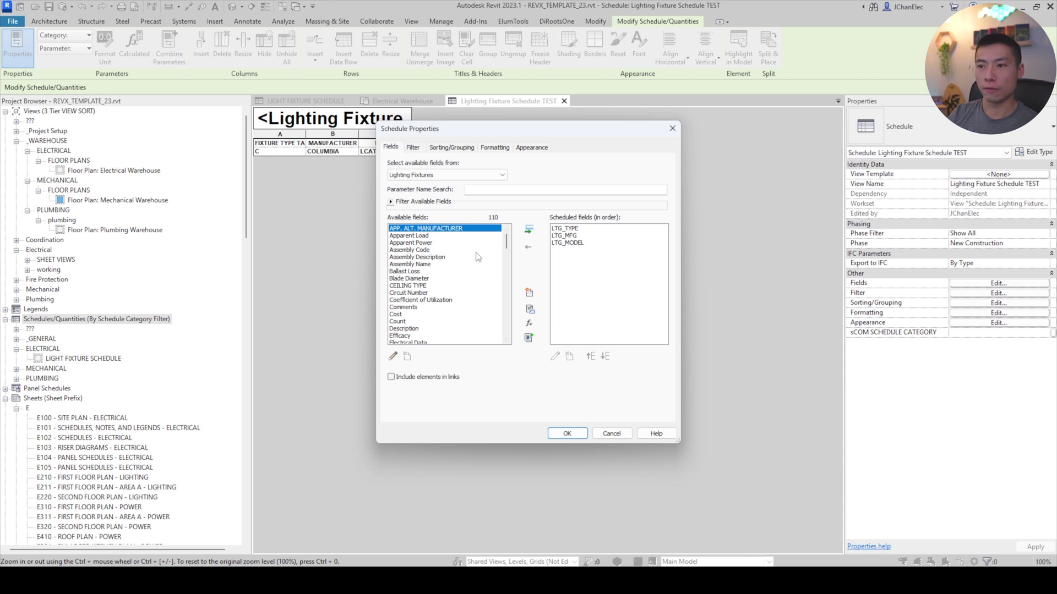
left_click(419, 286)
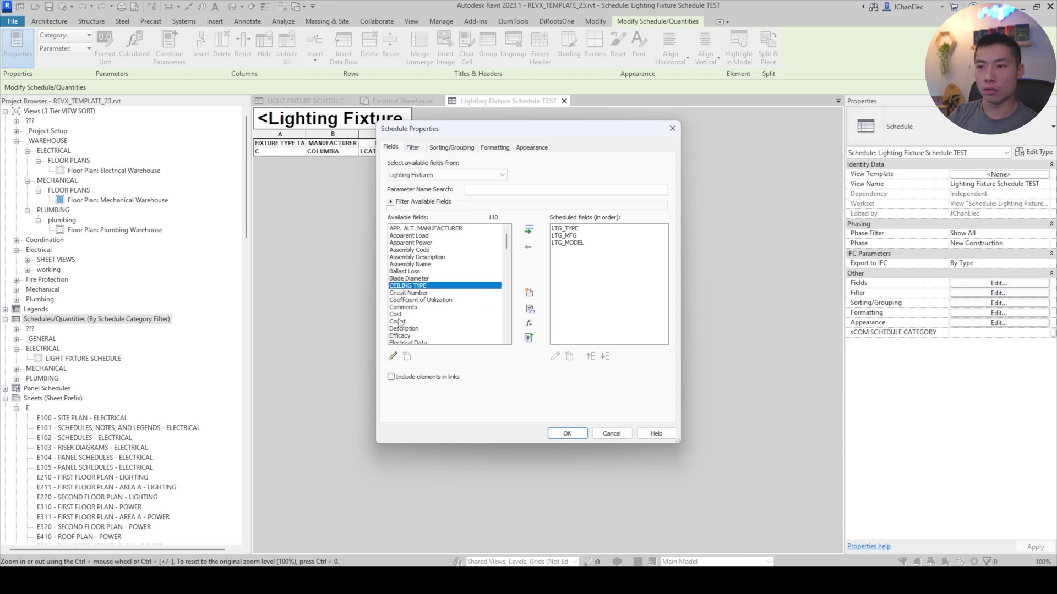
left_click(418, 300)
left_click(399, 321, "ctrl")
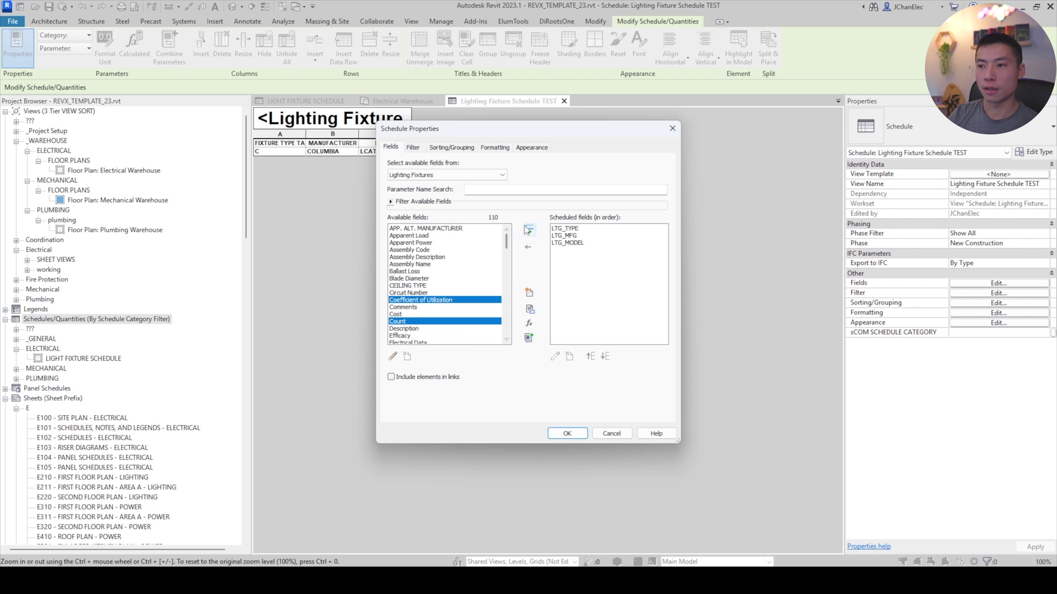
left_click(529, 229)
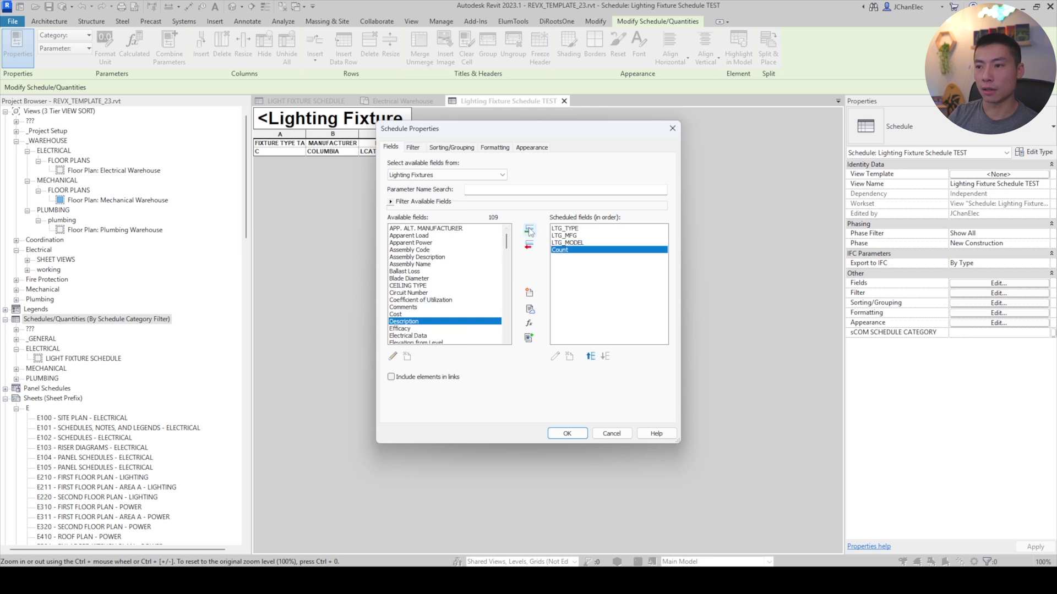
Move the Count field to the start of the scheduled fields, ahead of LTG_TYPE, and apply the schedule properties.
left_click(592, 361)
left_click(592, 361)
left_click(592, 361)
left_click(574, 435)
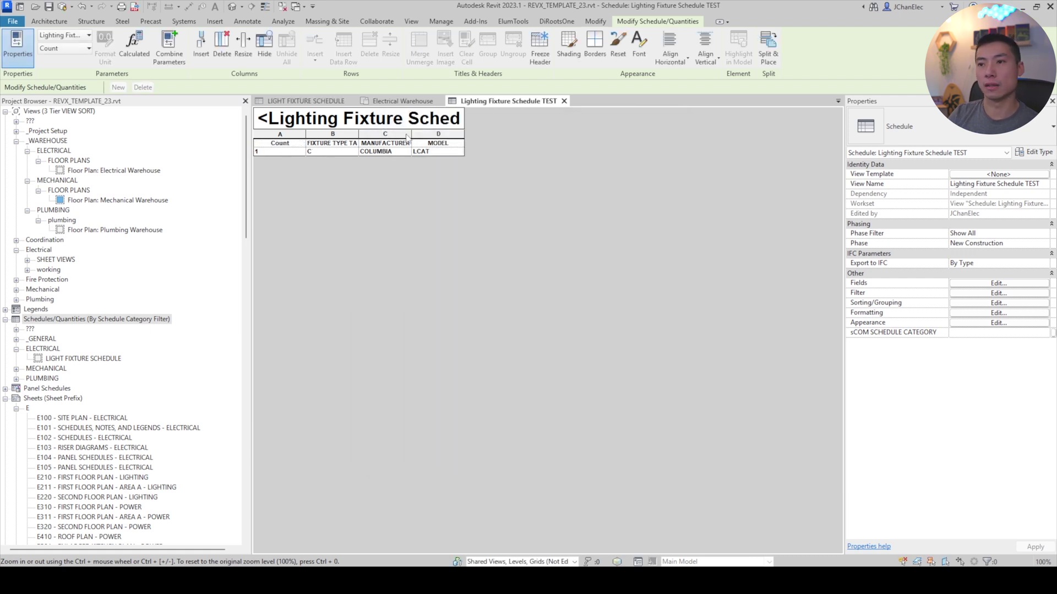
In the Electrical Warehouse floor plan, place four copies of the H11 pendant fixture in a row beside the original.
left_click(403, 105)
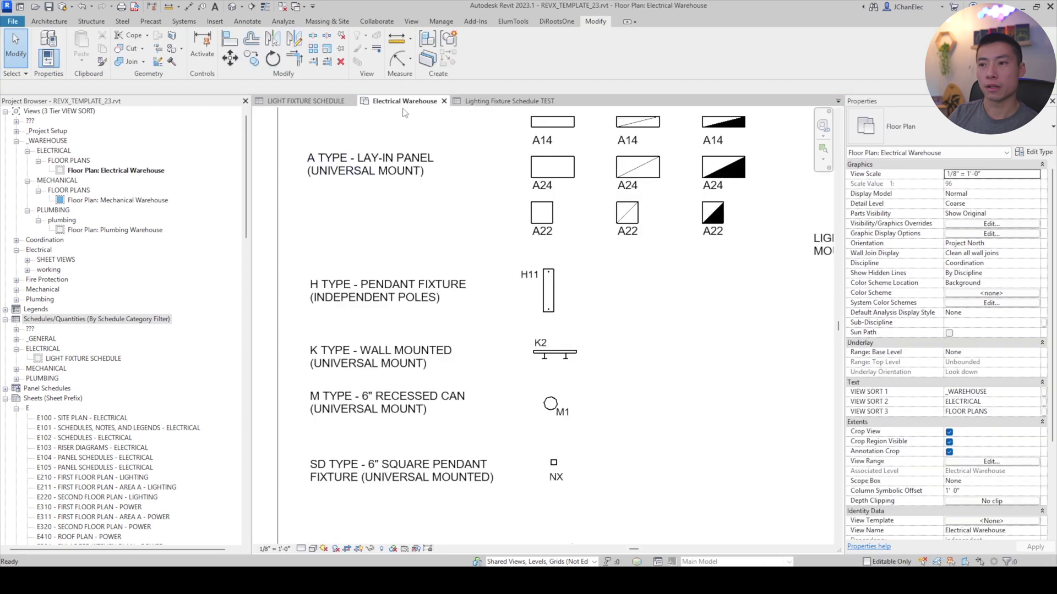
left_click(546, 295)
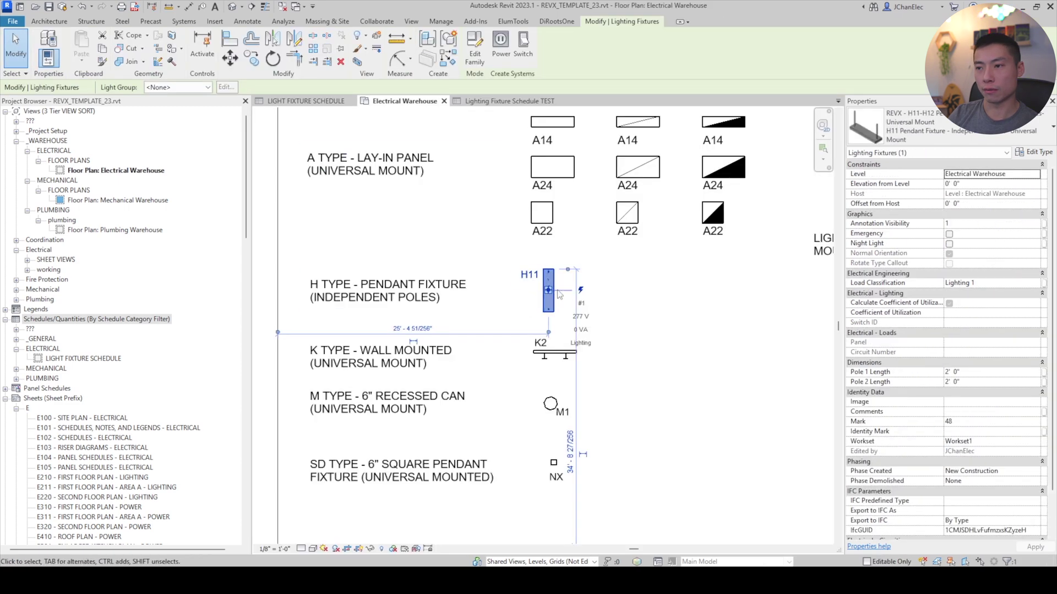
left_click(621, 294)
left_click(549, 298)
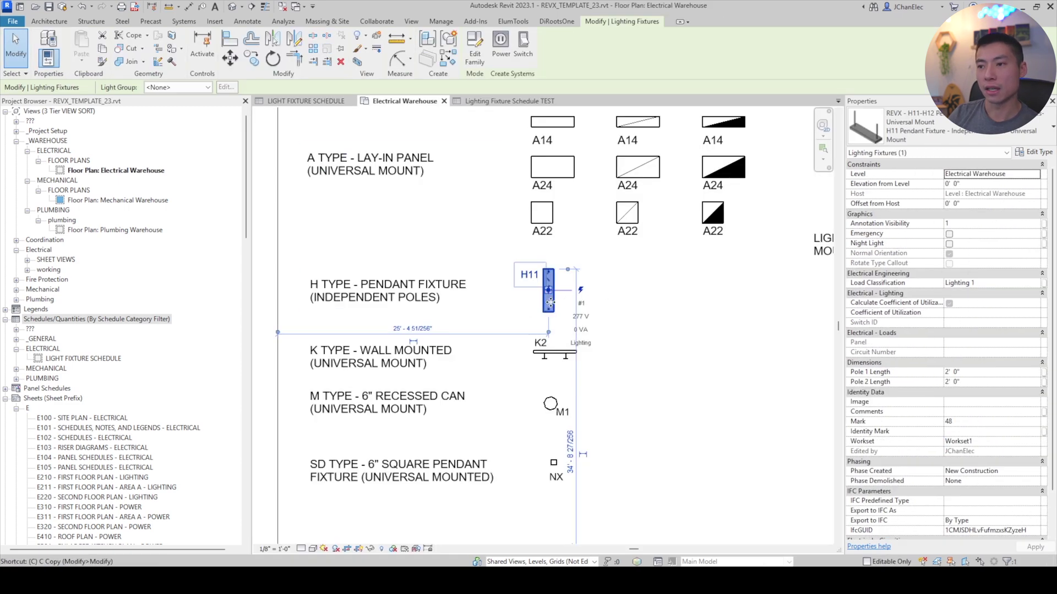
key("c")
key("o")
left_click(549, 298)
left_click(586, 297)
left_click(629, 297)
left_click(673, 297)
left_click(709, 292)
key("Escape")
key("Escape")
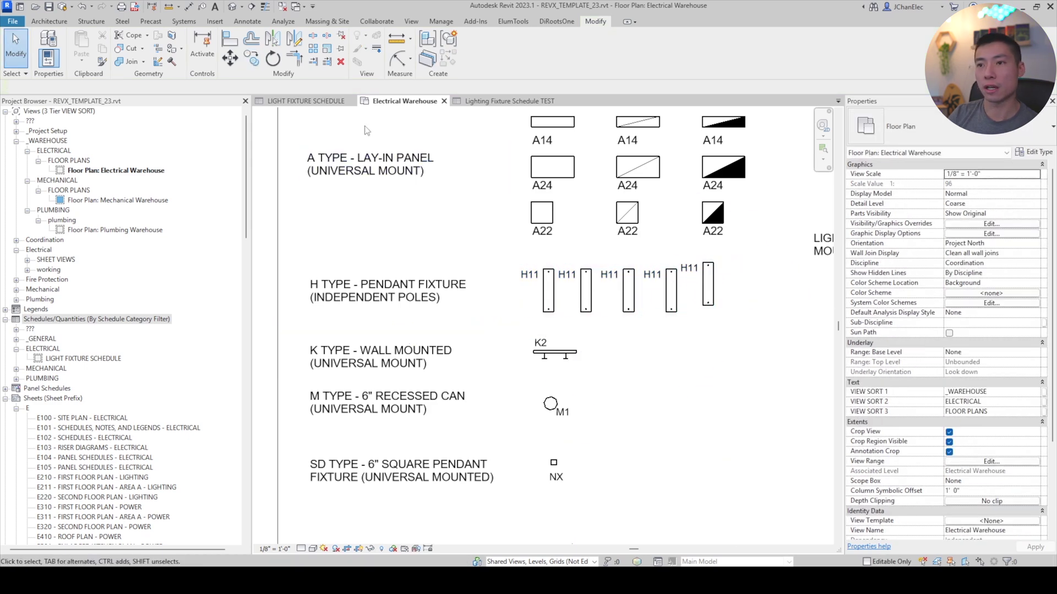
Return to Lighting Fixture Schedule TEST and turn off itemizing every instance in its sorting and grouping settings.
left_click(489, 102)
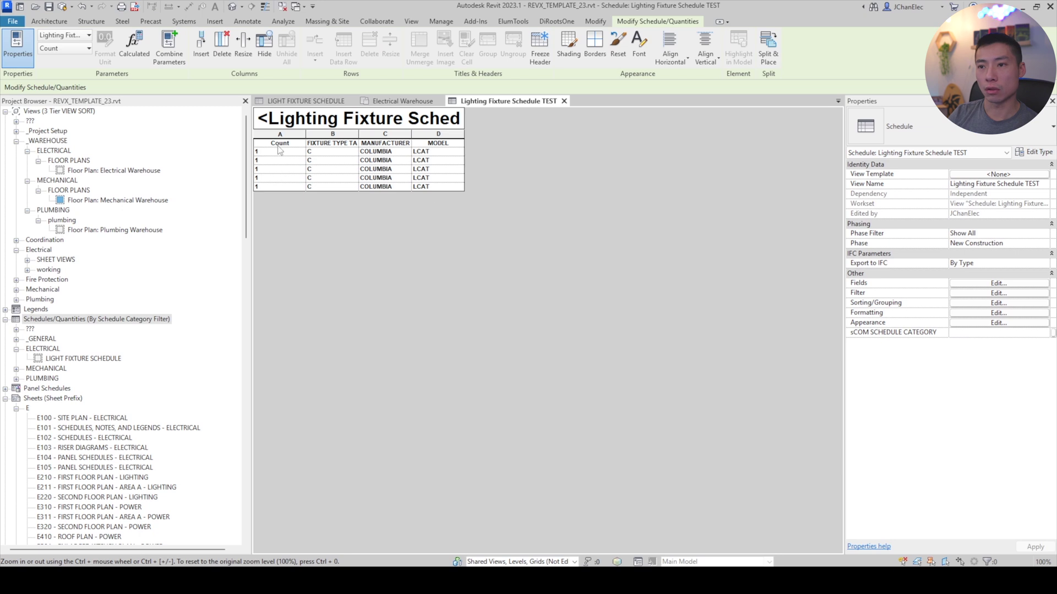
left_click(980, 284)
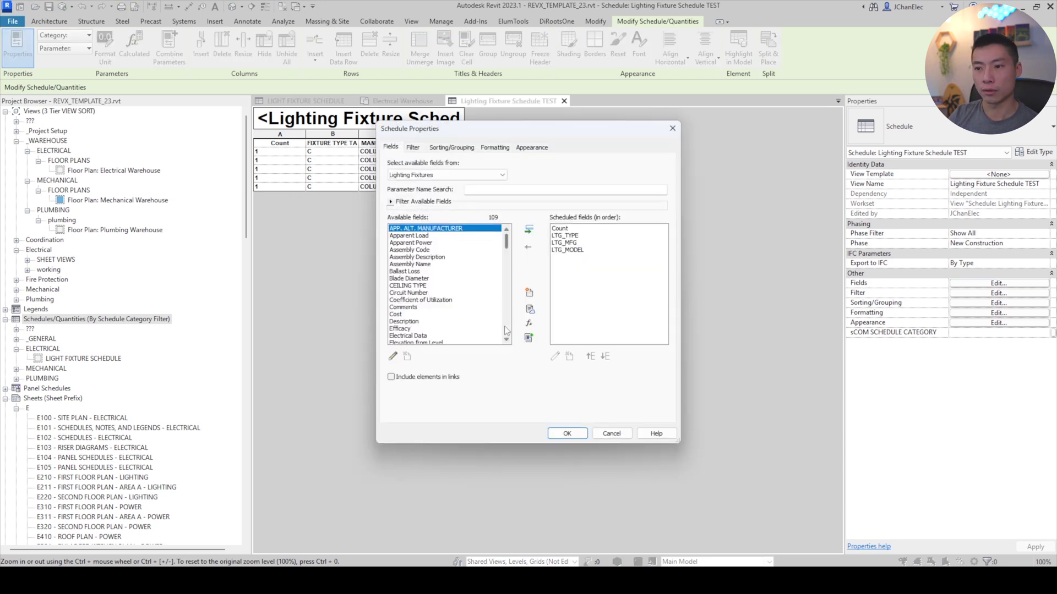
left_click(435, 147)
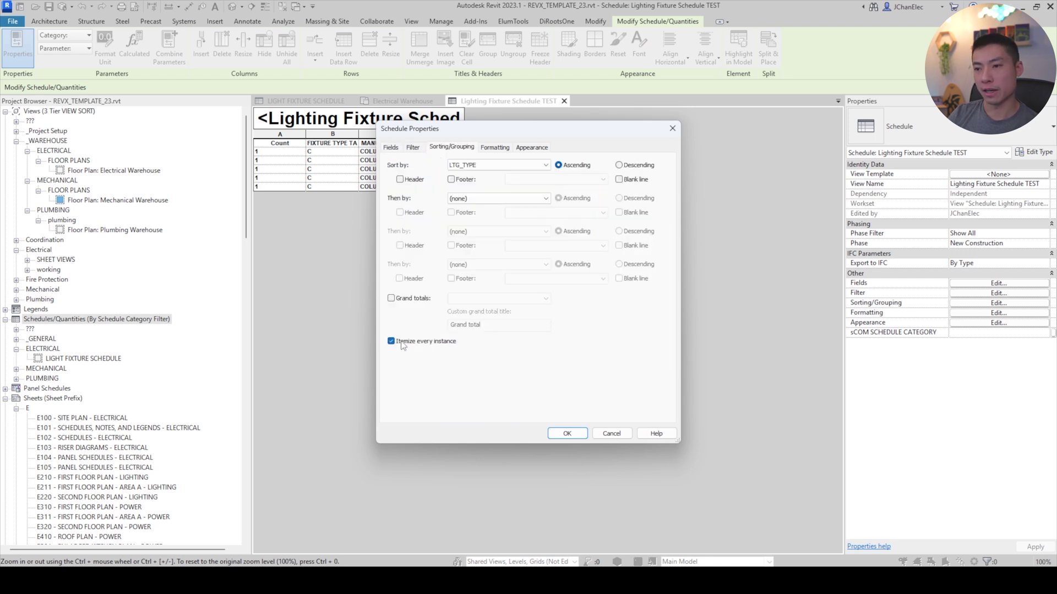
left_click(567, 434)
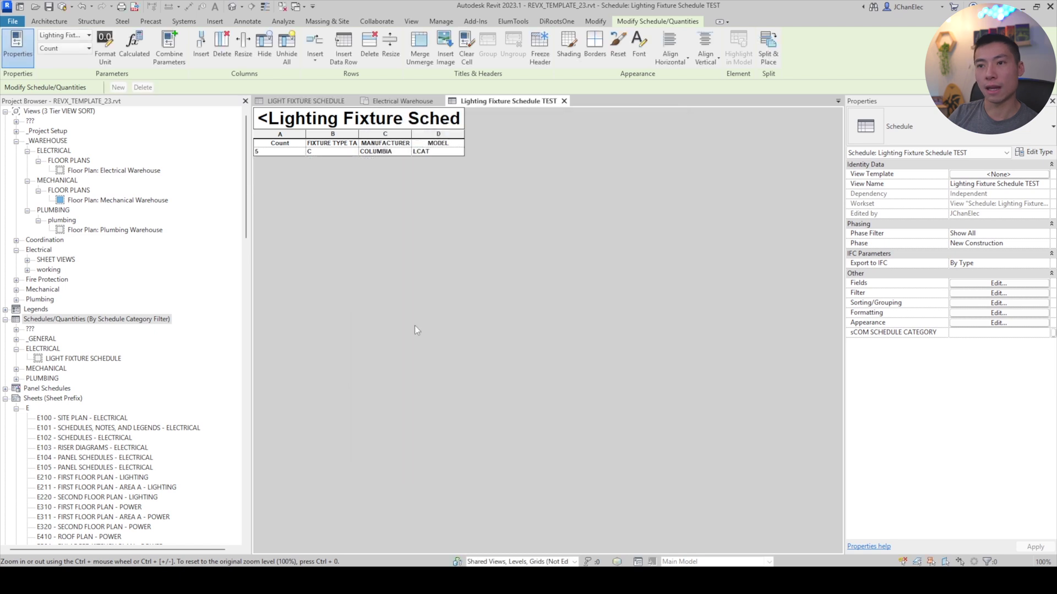